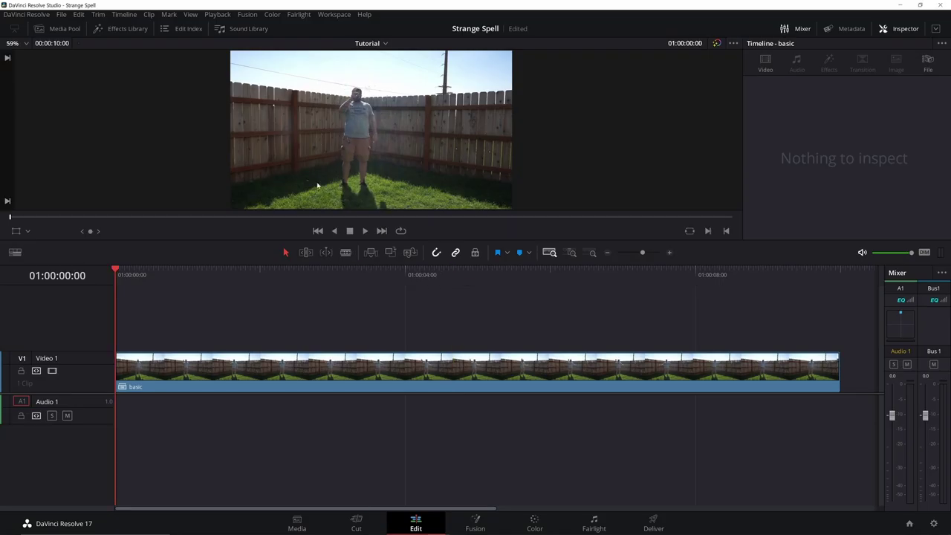
Add a Fusion Composition effect on a track above the basic clip and extend it to the clip's end
{"action": "left_click", "coordinate": [143, 31]}
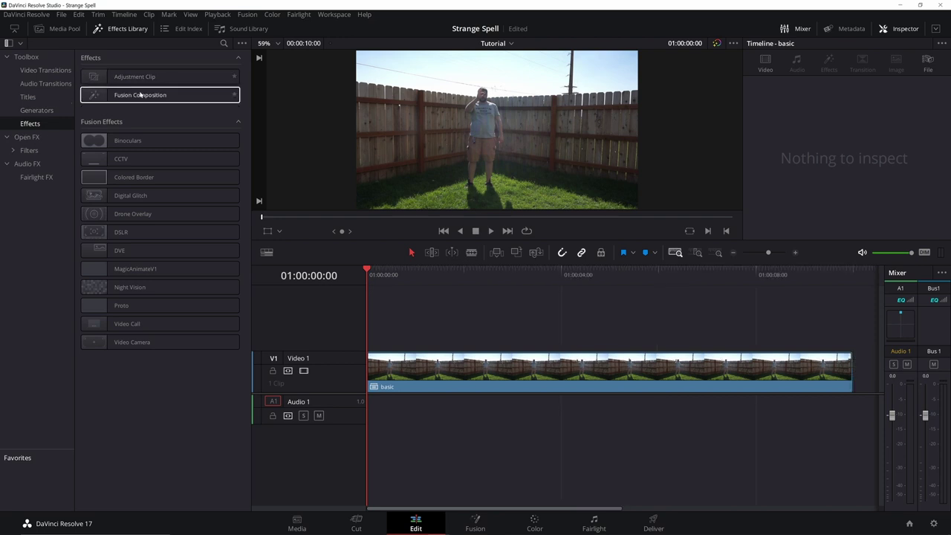
{"action": "left_click_drag", "start_coordinate": [125, 94], "coordinate": [510, 305]}
{"action": "left_click_drag", "start_coordinate": [445, 281], "coordinate": [506, 283]}
{"action": "left_click", "coordinate": [583, 338]}
{"action": "left_click_drag", "start_coordinate": [602, 325], "coordinate": [851, 325]}
Open the composition on the Fusion page and hide the Media Pool and Inspector
{"action": "left_click", "coordinate": [476, 522]}
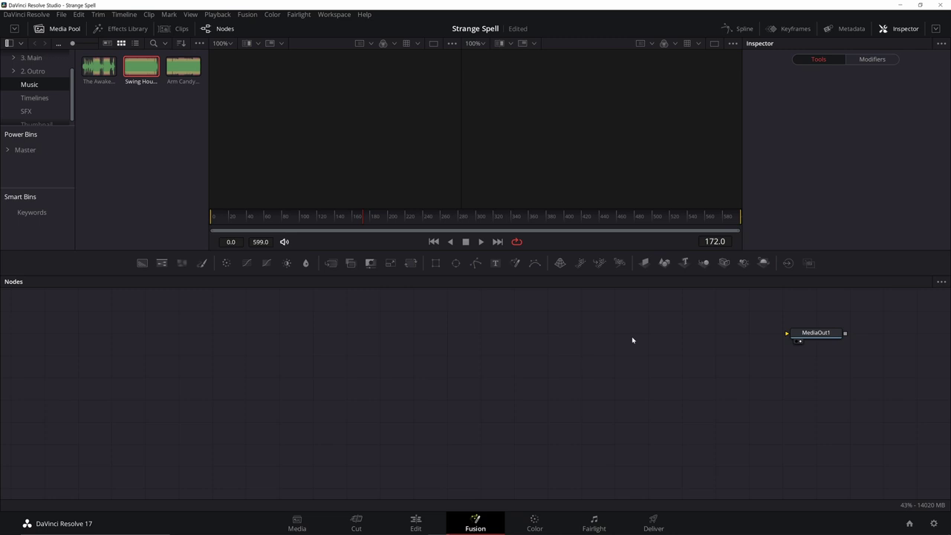
{"action": "left_click", "coordinate": [58, 29]}
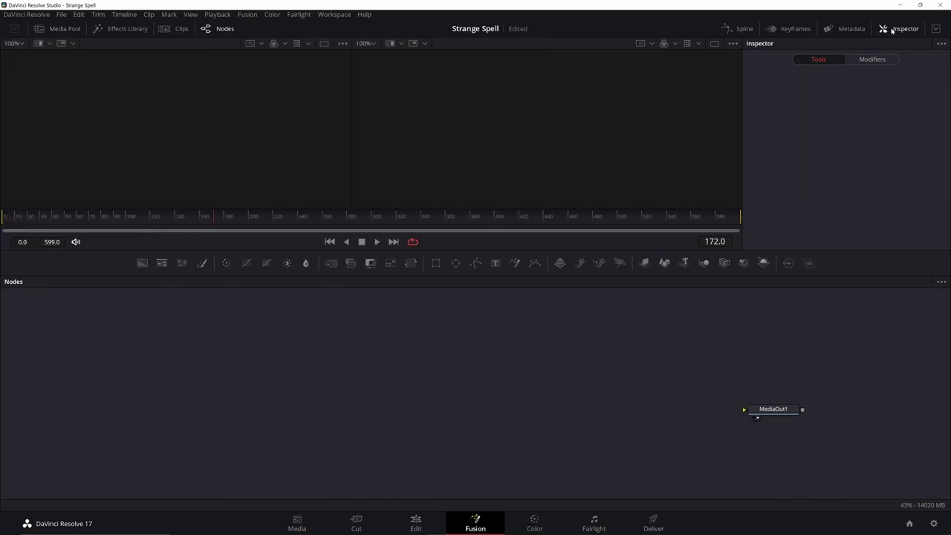
{"action": "left_click", "coordinate": [893, 30]}
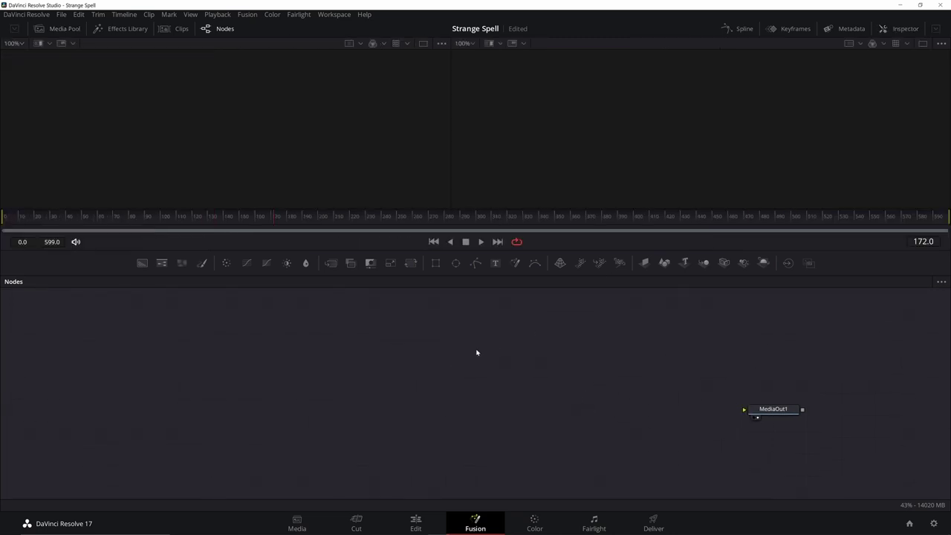
Add a fully transparent Background node feeding MediaOut1, merge a Text node over it, and place the Text node above the Merge
{"action": "left_click_drag", "start_coordinate": [478, 352], "coordinate": [566, 364]}
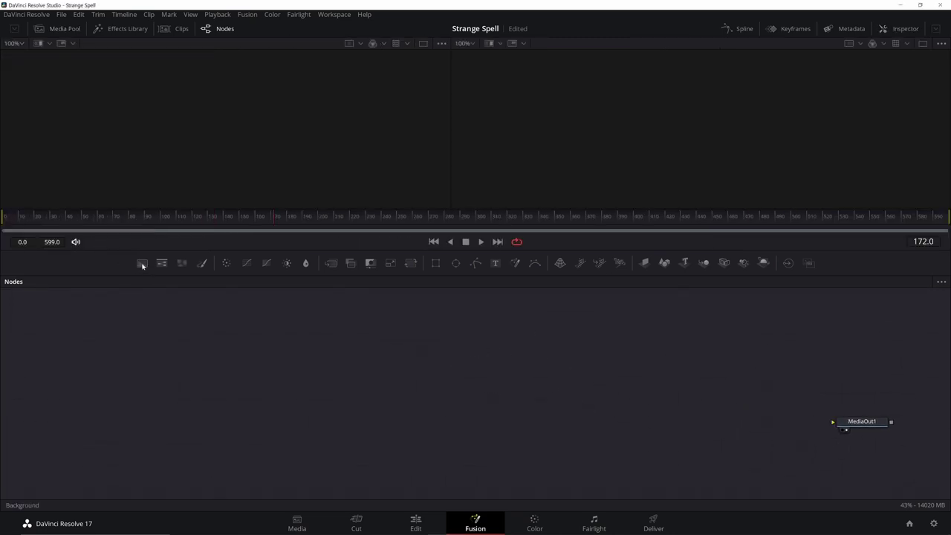
{"action": "left_click_drag", "start_coordinate": [142, 262], "coordinate": [836, 424]}
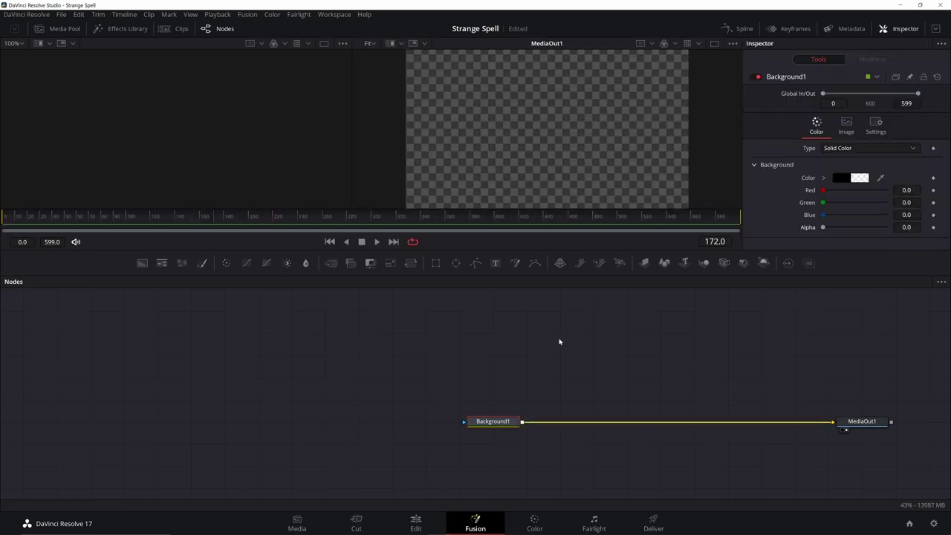
{"action": "left_click", "coordinate": [495, 262]}
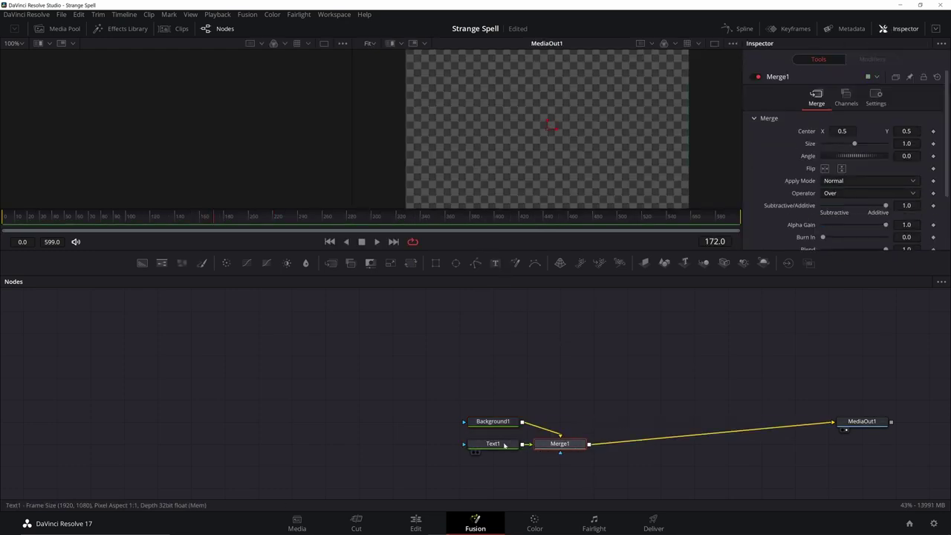
{"action": "left_click_drag", "start_coordinate": [503, 444], "coordinate": [570, 378]}
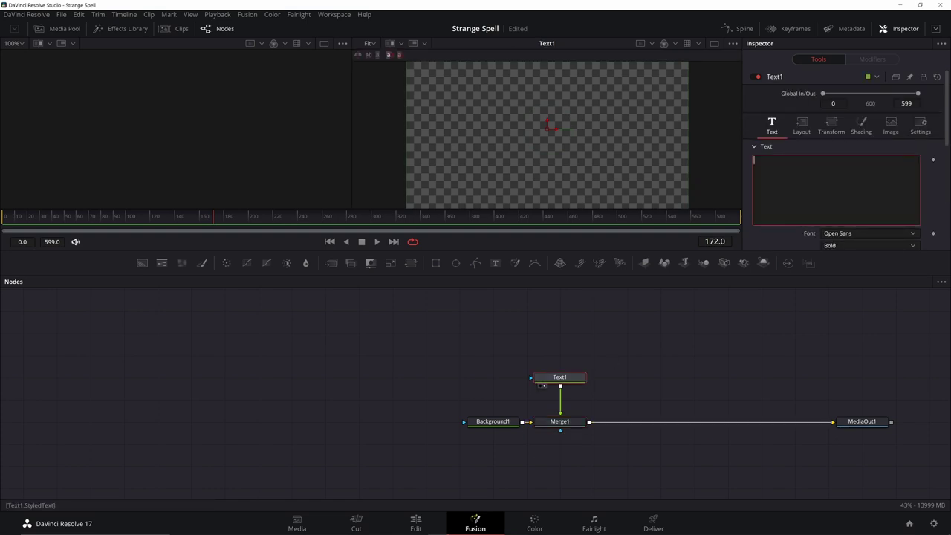
Enter "hgjhhjdspskfopskf[skf[pskfp[fkp[kfldkfdls" as the Text1 content and set its font to Segoe Script
{"action": "type", "text": "hgjhhjdspskfopskf[skf[pskfp[fkp[kfldkfdls"}
{"action": "scroll", "coordinate": [839, 193], "scroll_direction": "down", "scroll_amount": 2}
{"action": "left_click", "coordinate": [867, 154]}
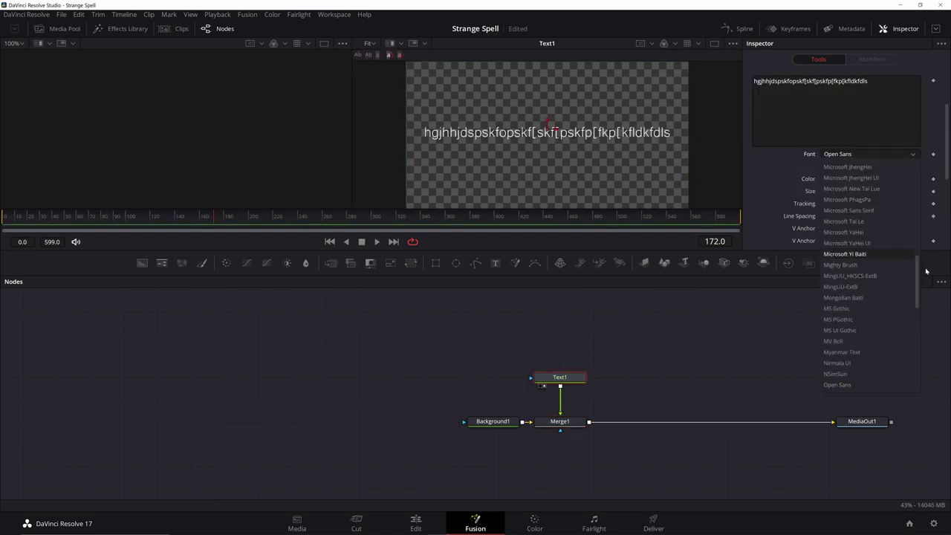
{"action": "scroll", "coordinate": [918, 275], "scroll_direction": "down", "scroll_amount": 10}
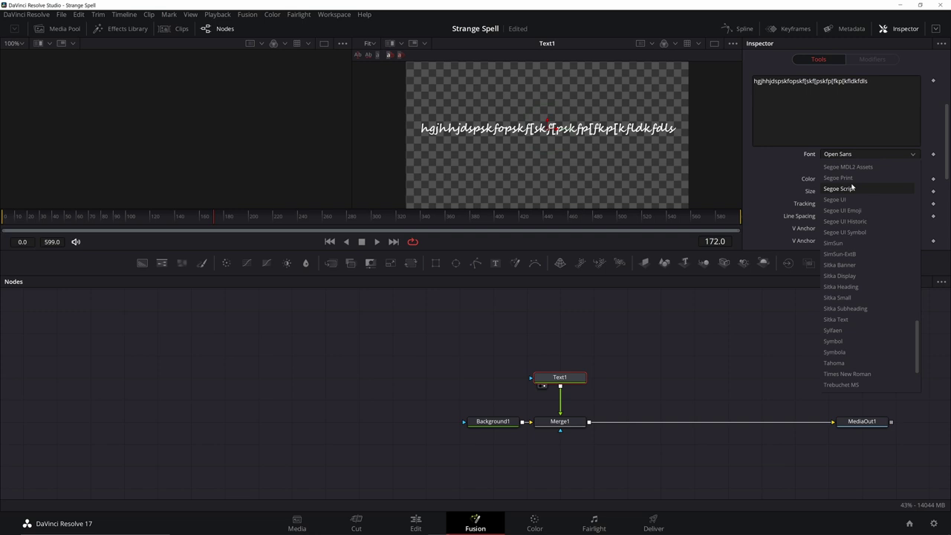
{"action": "left_click", "coordinate": [851, 188]}
Add an unconnected Image Plane 3D node to the node graph
{"action": "key", "text": "shift+space"}
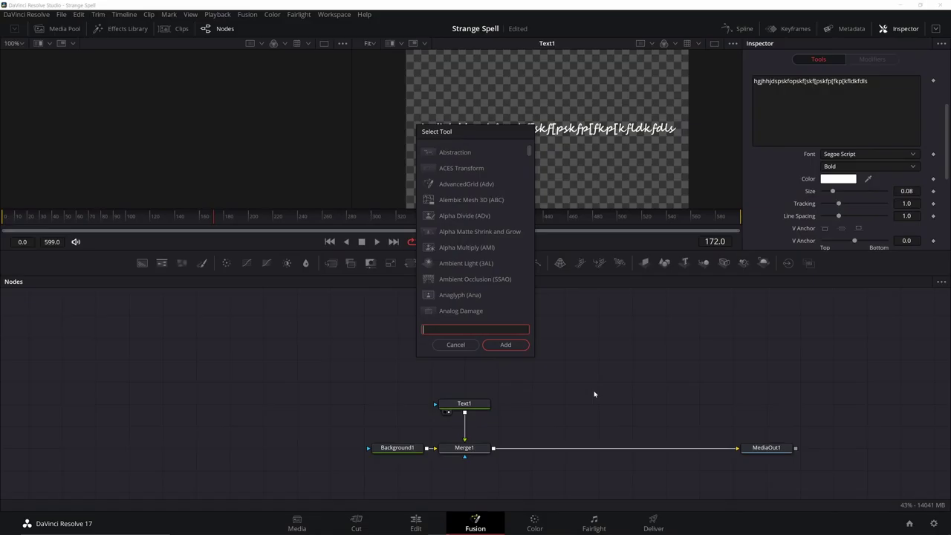
{"action": "type", "text": "i"}
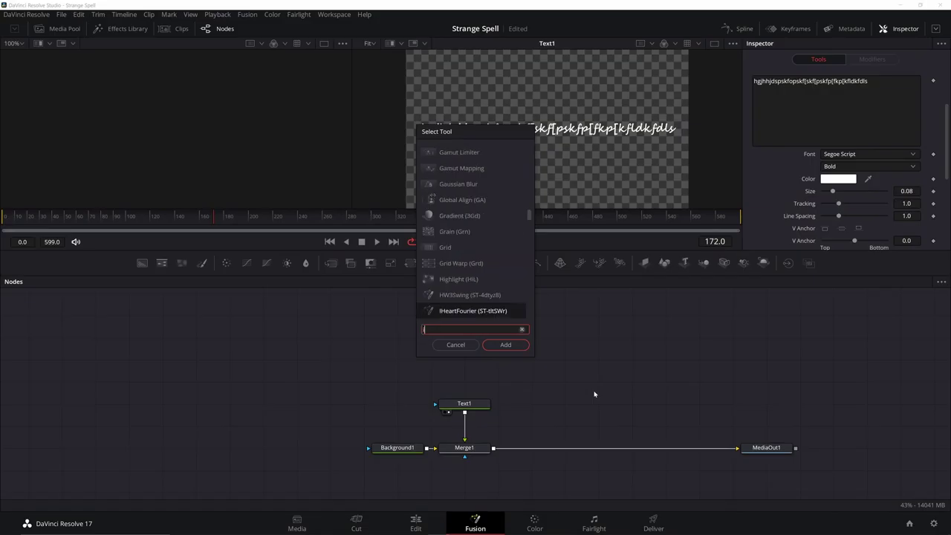
{"action": "type", "text": "ma"}
{"action": "left_click", "coordinate": [481, 152]}
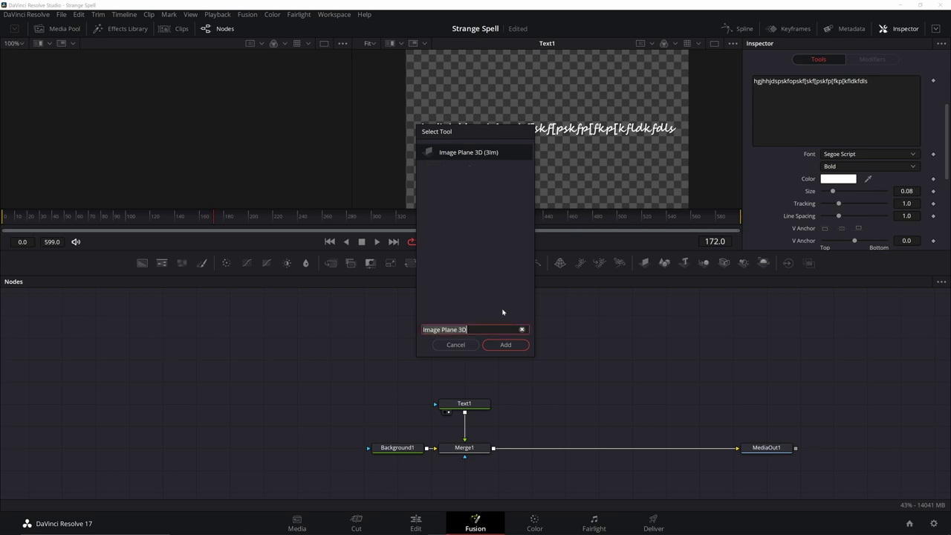
{"action": "left_click", "coordinate": [505, 345]}
Add an unconnected Bender 3D node beside the image plane node
{"action": "key", "text": "shift+space"}
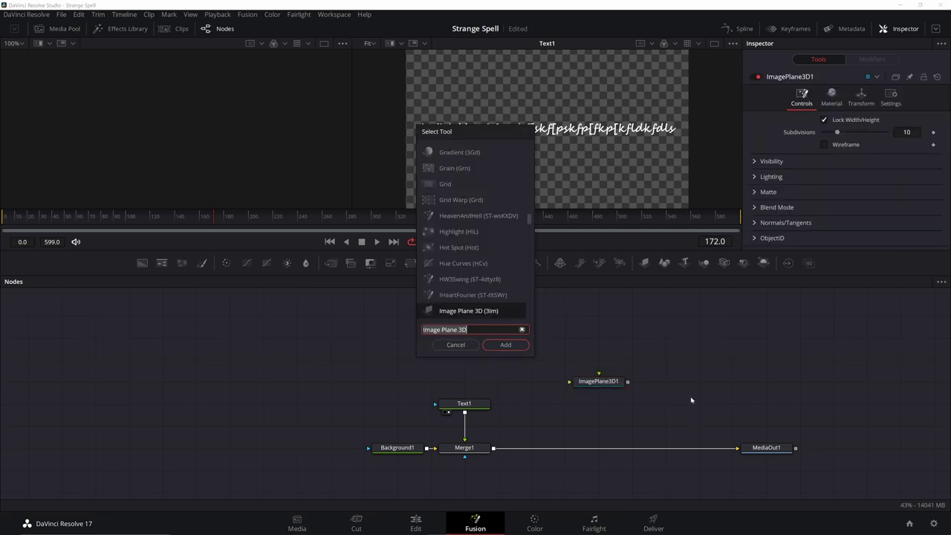
{"action": "type", "text": "bender"}
{"action": "key", "text": "Return"}
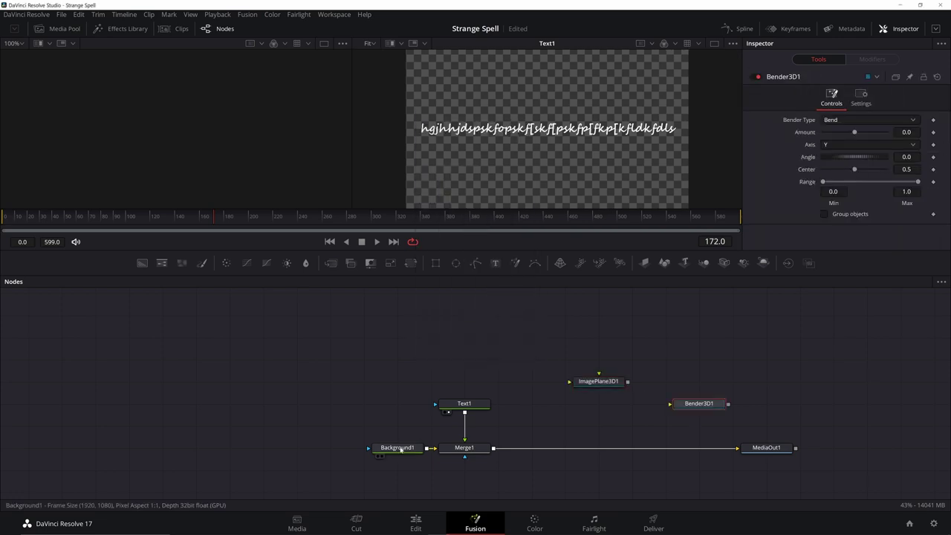
Delete the Background1 and Merge1 nodes from the node graph
{"action": "left_click", "coordinate": [401, 450]}
{"action": "key", "text": "Delete"}
{"action": "left_click", "coordinate": [452, 450]}
{"action": "key", "text": "Delete"}
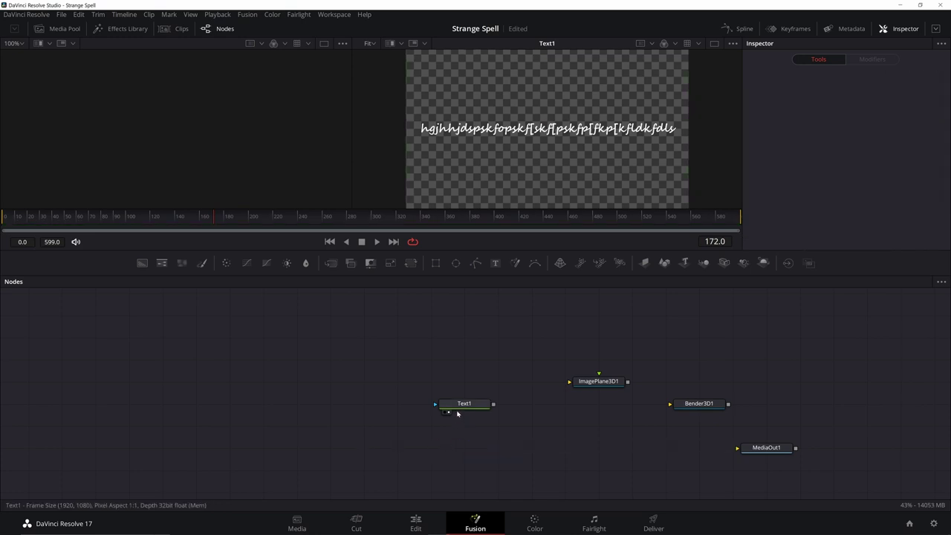
Connect Text1 to MediaOut1, then insert ImagePlane3D1 and Bender3D1 in sequence on that connection
{"action": "left_click_drag", "start_coordinate": [457, 406], "coordinate": [753, 448]}
{"action": "left_click_drag", "start_coordinate": [464, 447], "coordinate": [296, 447]}
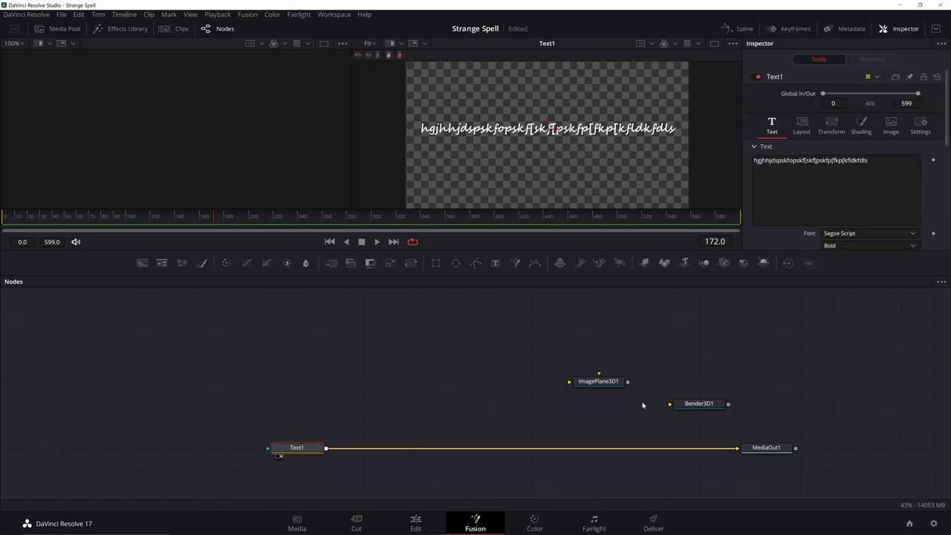
{"action": "left_click_drag", "start_coordinate": [601, 384], "coordinate": [363, 451]}
{"action": "left_click_drag", "start_coordinate": [715, 407], "coordinate": [481, 449]}
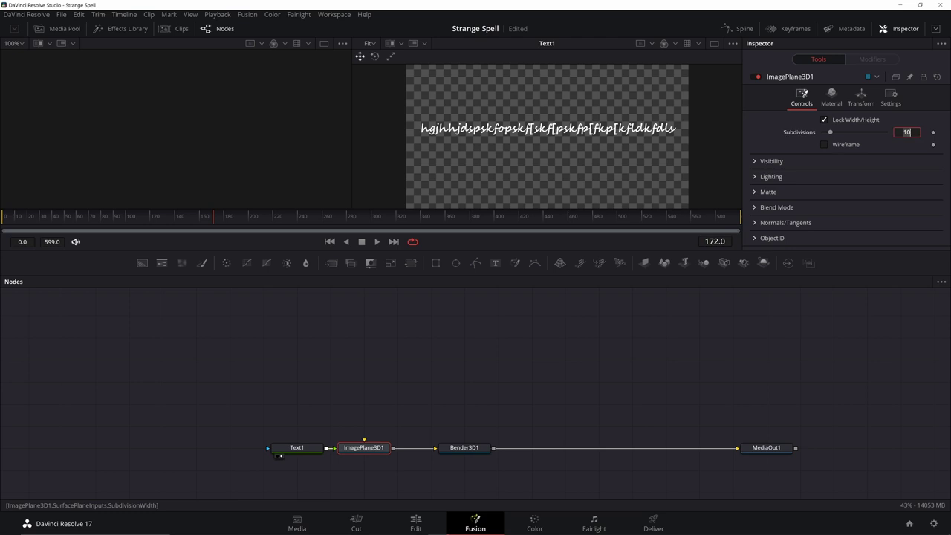
Set the transform scale of ImagePlane3D1 to 50 with the axes locked
{"action": "left_click", "coordinate": [861, 97]}
{"action": "scroll", "coordinate": [874, 207], "scroll_direction": "down", "scroll_amount": 3}
{"action": "left_click", "coordinate": [906, 208]}
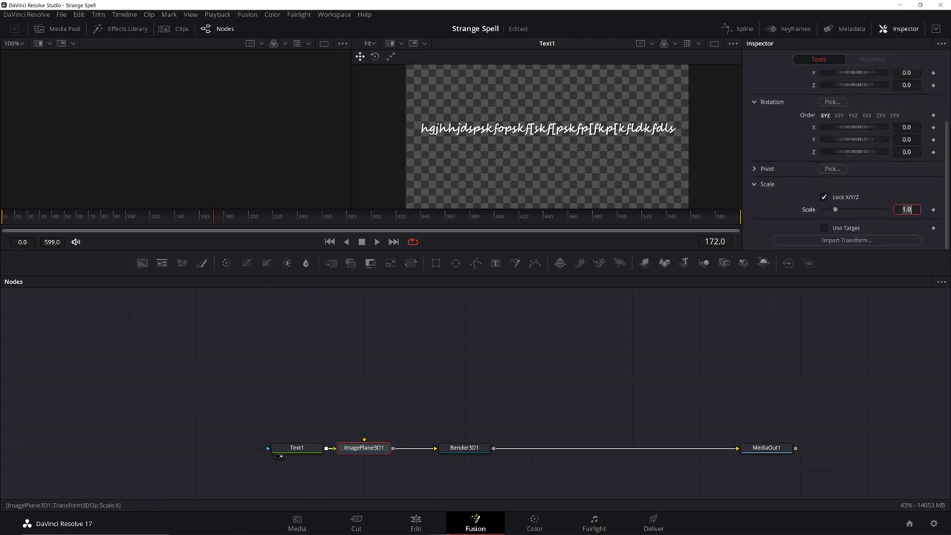
{"action": "type", "text": "50"}
Show Bender3D1 in the second viewer and disconnect it from MediaOut1
{"action": "left_click", "coordinate": [463, 447]}
{"action": "key", "text": "2"}
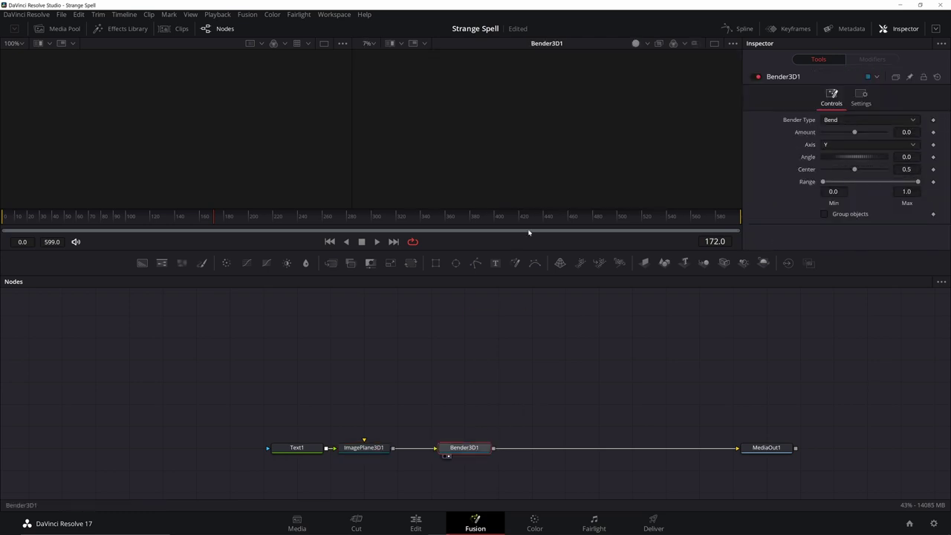
{"action": "mouse_move", "coordinate": [459, 448]}
{"action": "left_mouse_down"}
{"action": "mouse_move", "coordinate": [462, 426]}
{"action": "mouse_move", "coordinate": [455, 445]}
{"action": "left_mouse_up"}
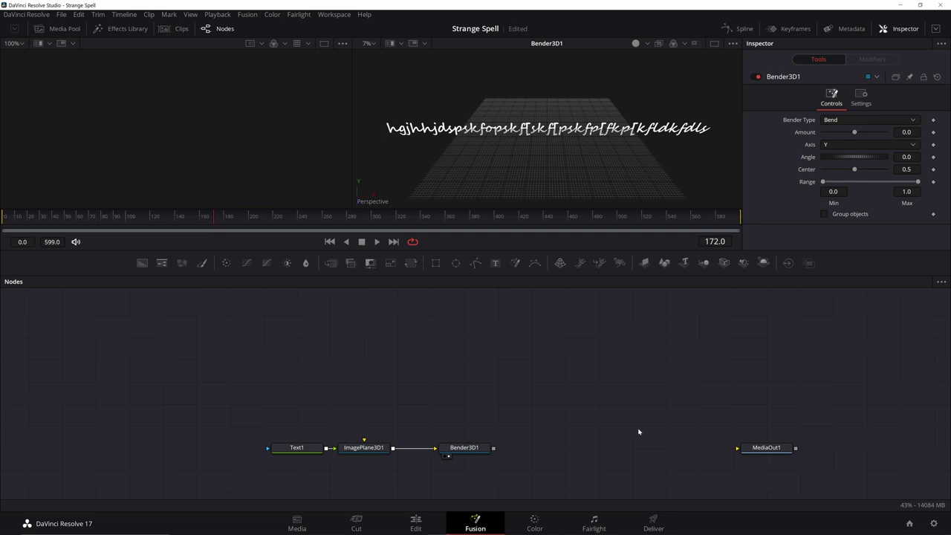
Add a Renderer 3D node connected between Bender3D1 and MediaOut1 and align it with the node row
{"action": "key", "text": "shift+space"}
{"action": "type", "text": "bender"}
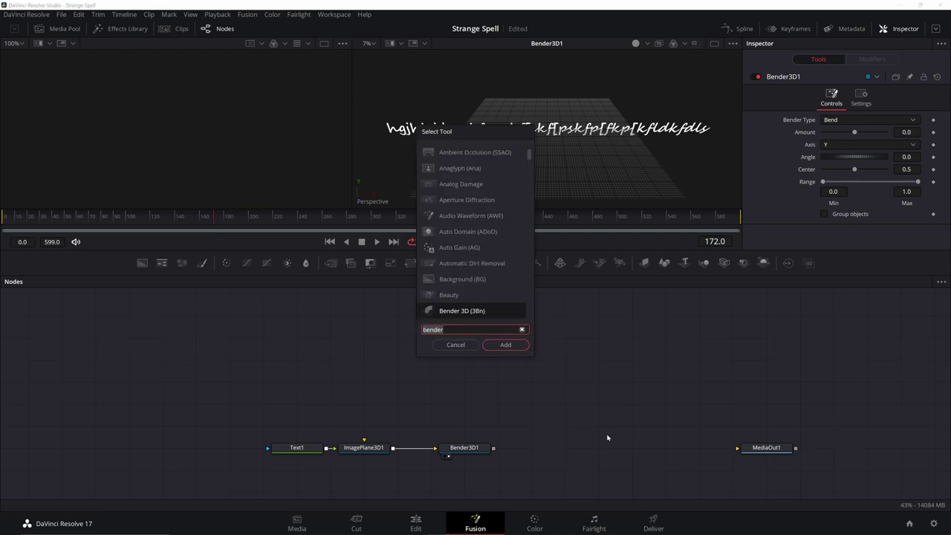
{"action": "key", "text": "BackSpace"}
{"action": "key", "text": "BackSpace"}
{"action": "key", "text": "BackSpace"}
{"action": "key", "text": "BackSpace"}
{"action": "key", "text": "BackSpace"}
{"action": "key", "text": "BackSpace"}
{"action": "type", "text": "render"}
{"action": "key", "text": "Return"}
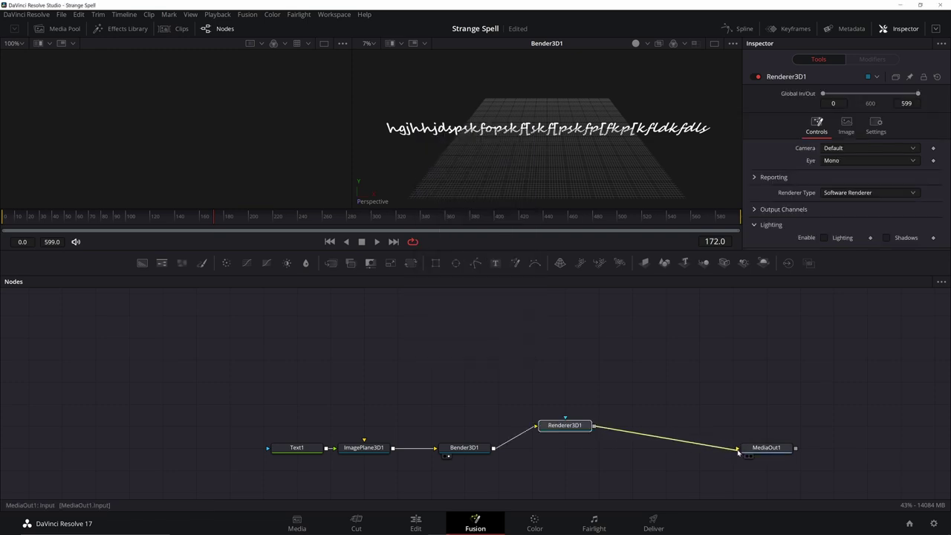
{"action": "left_click_drag", "start_coordinate": [564, 424], "coordinate": [565, 448]}
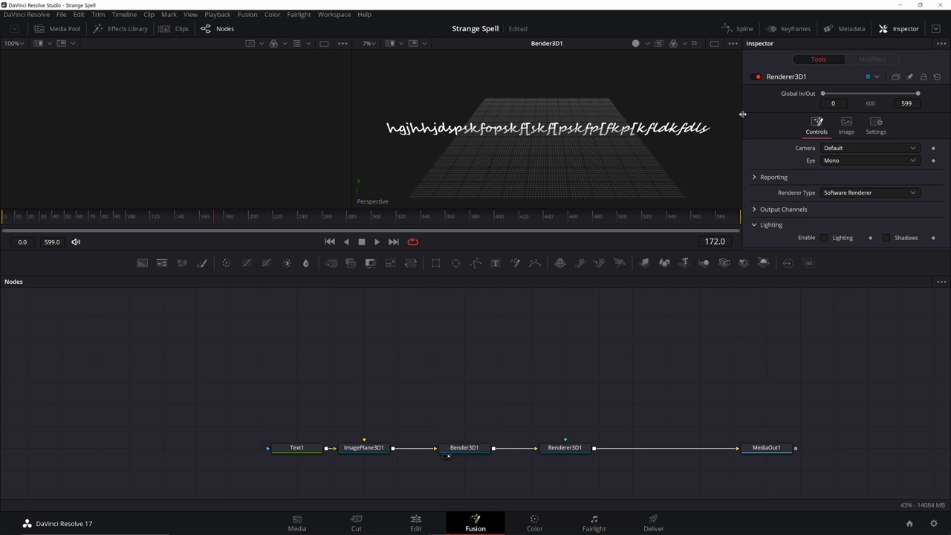
Bend the text into a horizontal ring by setting Bender3D1 to axis X, amount 1.0 and angle 90
{"action": "left_click", "coordinate": [444, 447]}
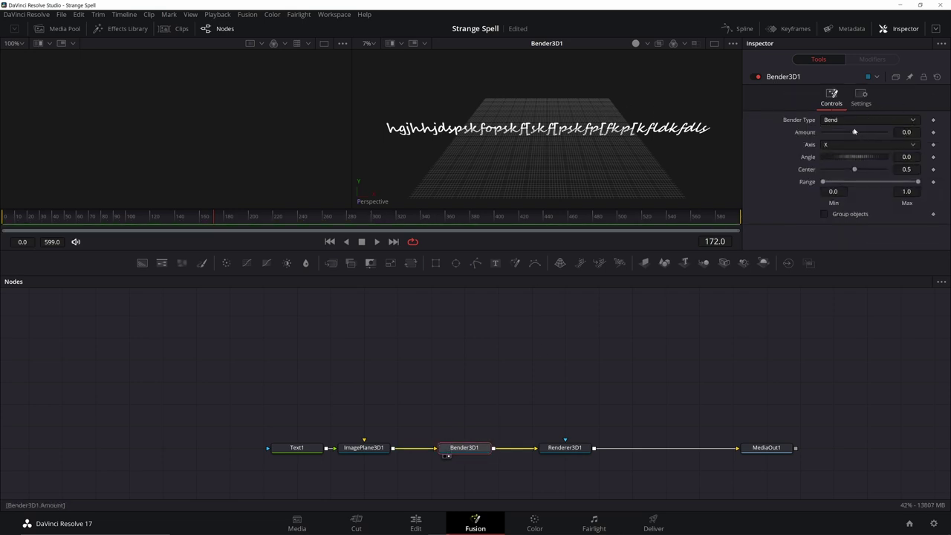
{"action": "left_click_drag", "start_coordinate": [853, 132], "coordinate": [885, 132]}
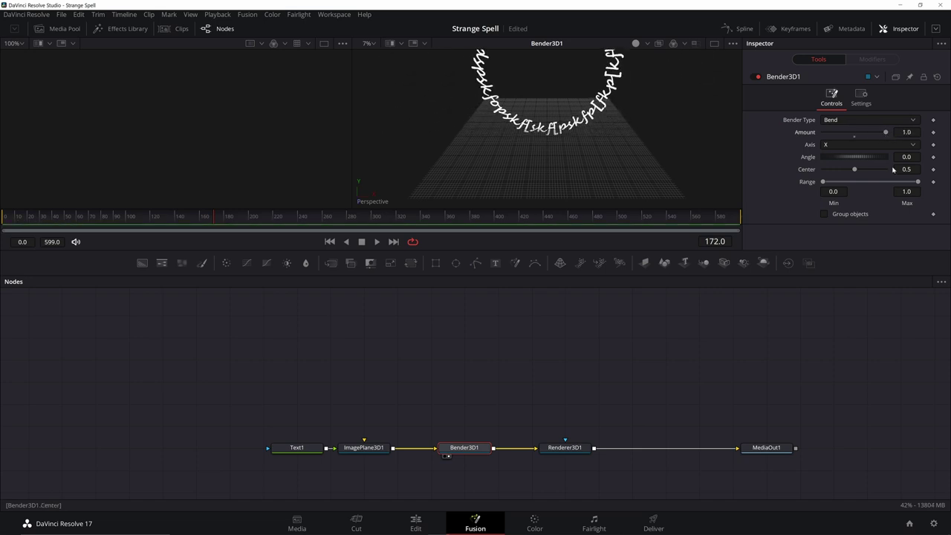
{"action": "left_click", "coordinate": [906, 156]}
{"action": "type", "text": "90"}
{"action": "key", "text": "Return"}
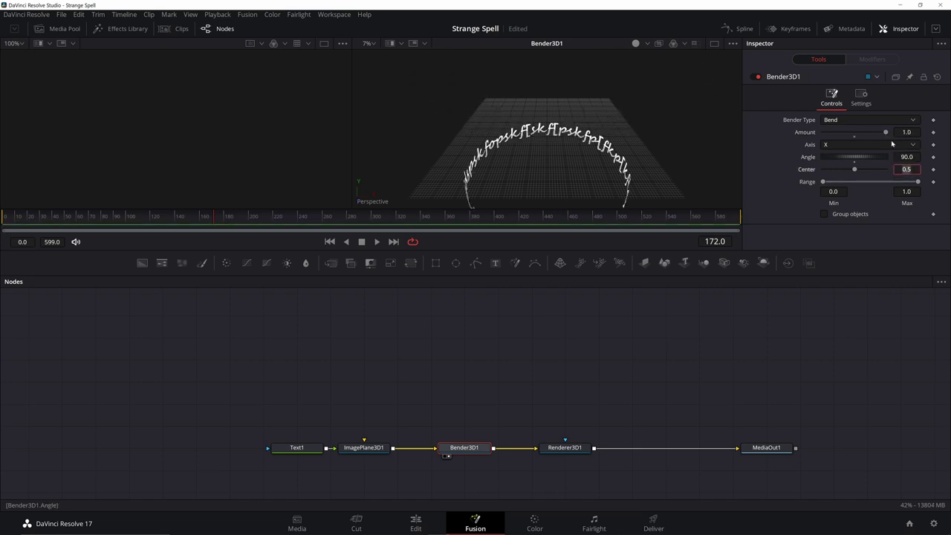
Append "767" to the Text1 content to fill the gap in the ring
{"action": "left_click_drag", "start_coordinate": [595, 95], "coordinate": [596, 125]}
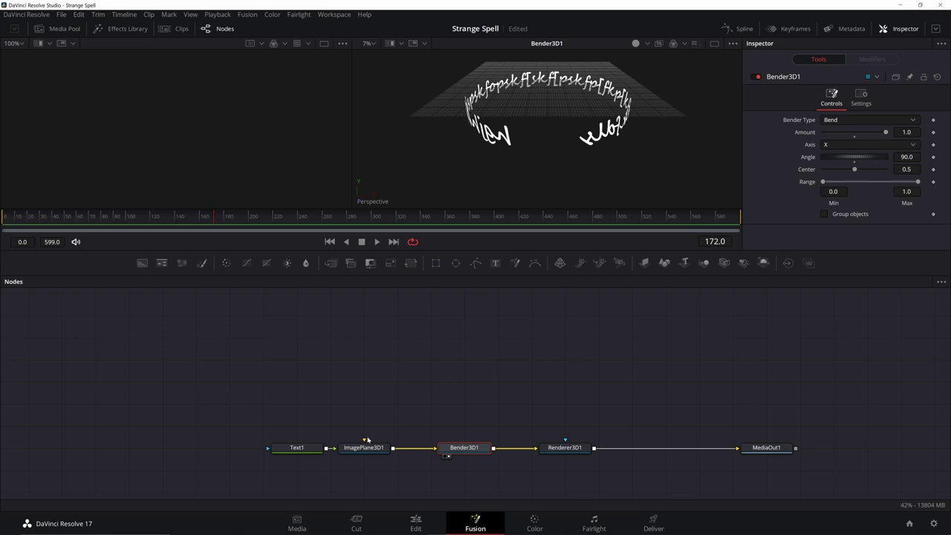
{"action": "left_click", "coordinate": [304, 449]}
{"action": "left_click", "coordinate": [874, 162]}
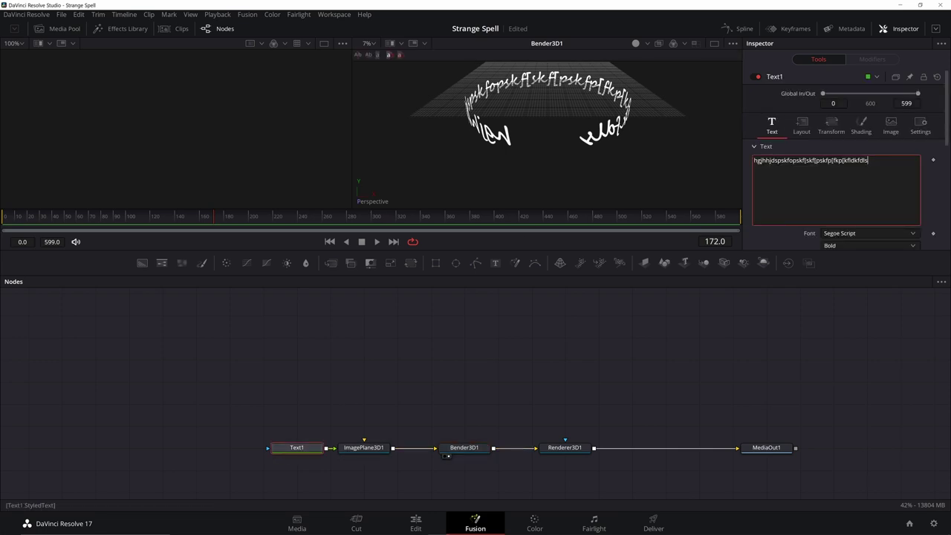
{"action": "type", "text": "767"}
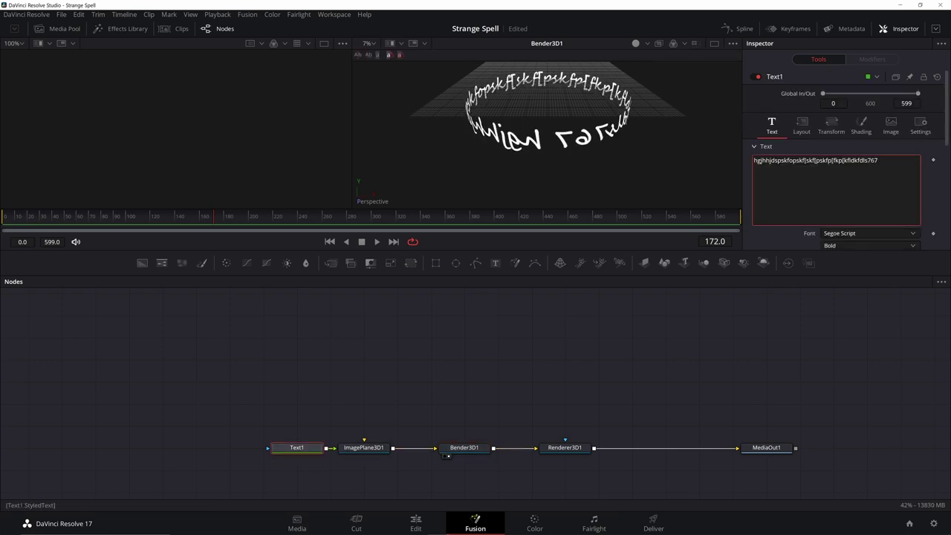
Close the ring by setting the Text1 size to 0.0812 and tracking to 1.002
{"action": "scroll", "coordinate": [846, 161], "scroll_direction": "down", "scroll_amount": 2}
{"action": "scroll", "coordinate": [845, 160], "scroll_direction": "down", "scroll_amount": 2}
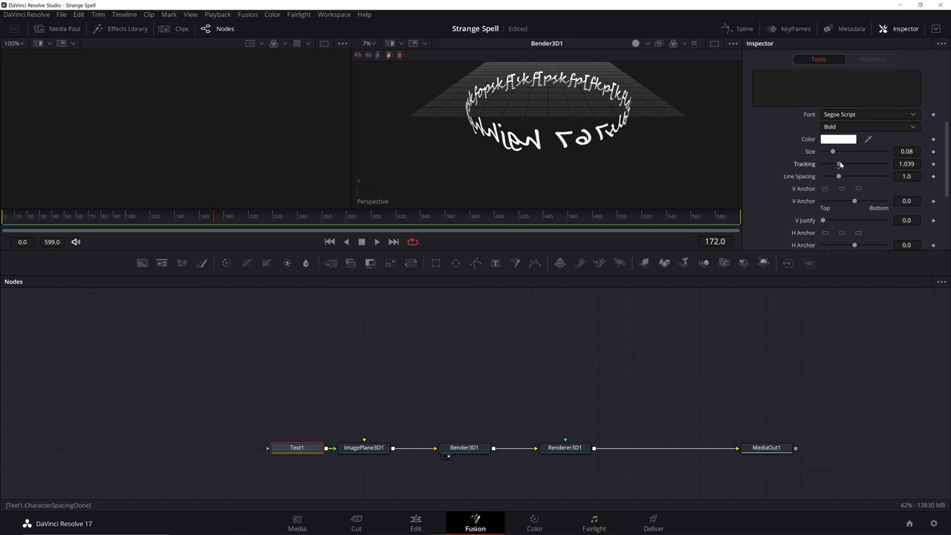
{"action": "mouse_move", "coordinate": [640, 144]}
{"action": "left_mouse_down"}
{"action": "mouse_move", "coordinate": [652, 166]}
{"action": "mouse_move", "coordinate": [650, 152]}
{"action": "left_mouse_up"}
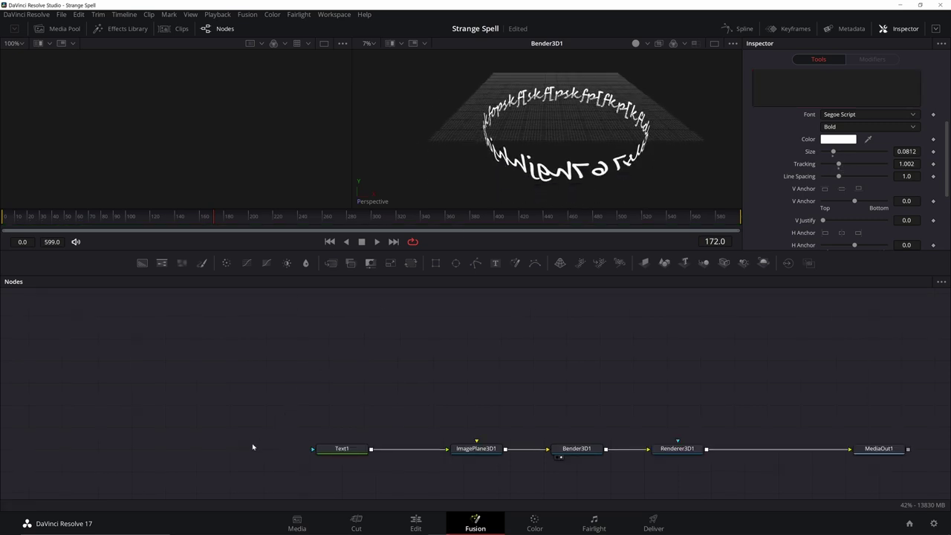
Add a FastNoise node in front of the Text1 node
{"action": "key", "text": "shift+space"}
{"action": "type", "text": "fast"}
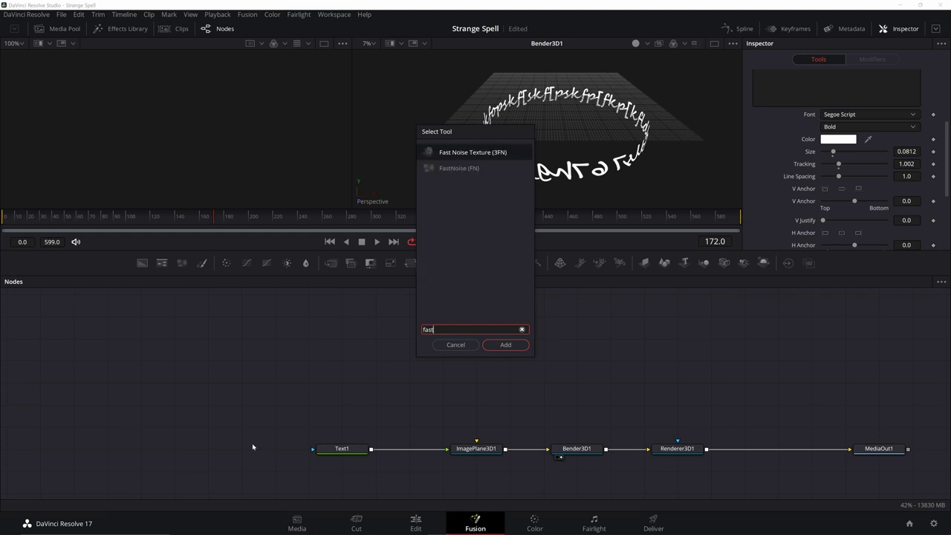
{"action": "double_click", "coordinate": [458, 168]}
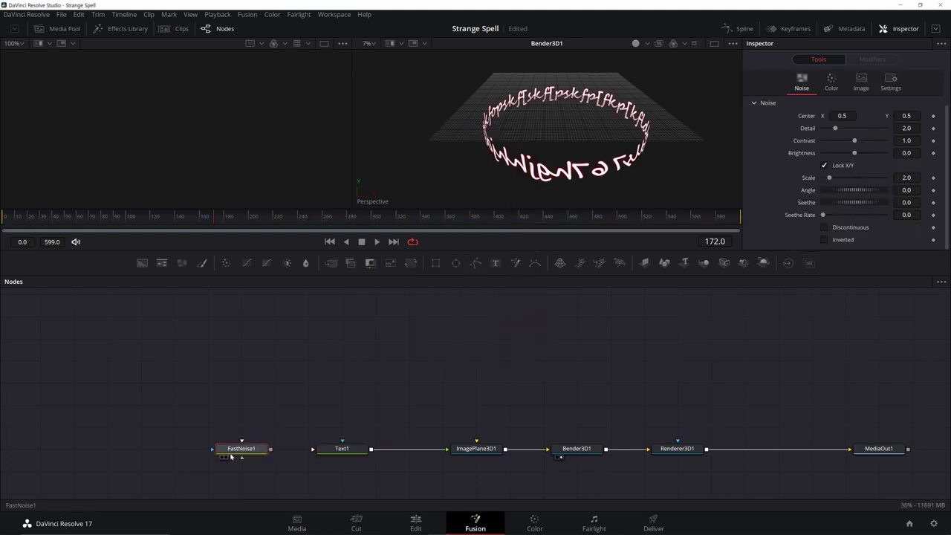
Rename the FastNoise1 node to FN
{"action": "key", "text": "F2"}
{"action": "type", "text": "FN"}
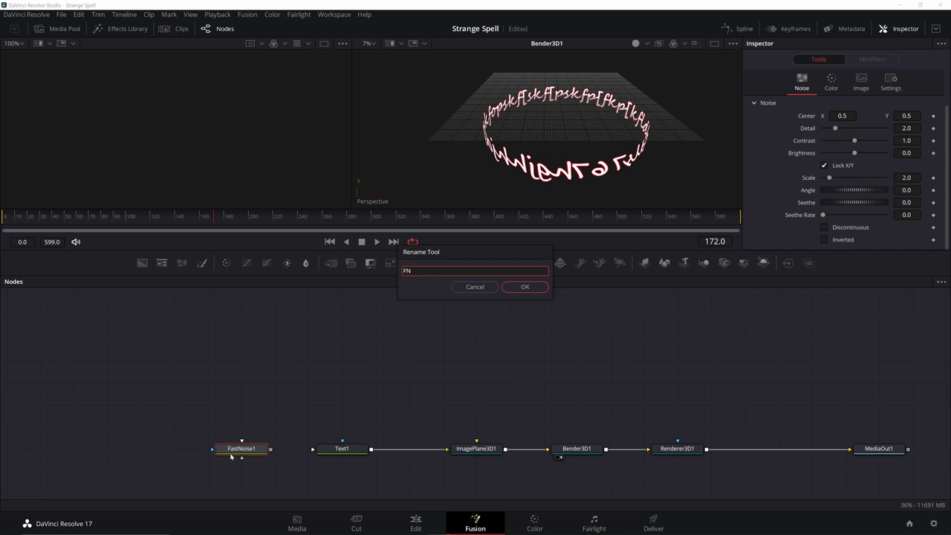
{"action": "key", "text": "Return"}
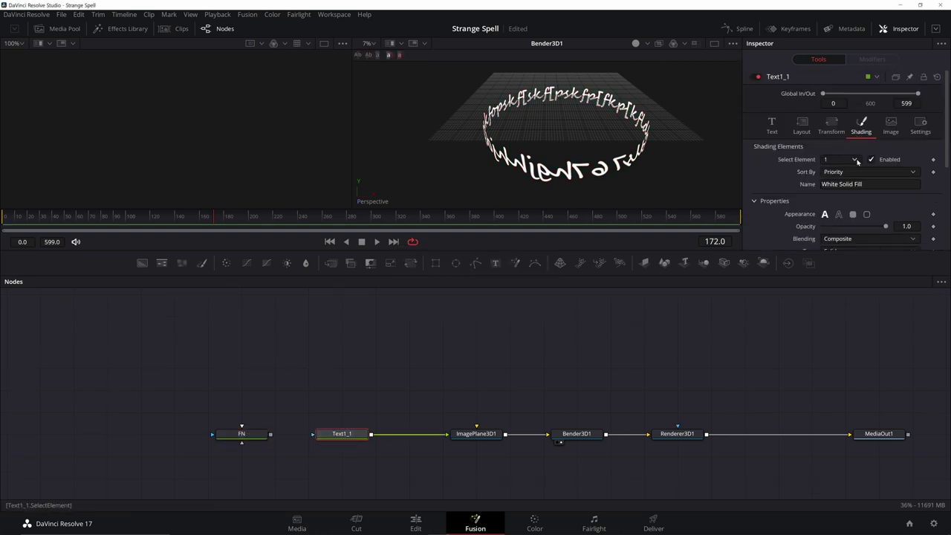
Set the text's White Solid Fill shading type to Image and use the FN node as its colour image
{"action": "scroll", "coordinate": [866, 156], "scroll_direction": "down", "scroll_amount": 3}
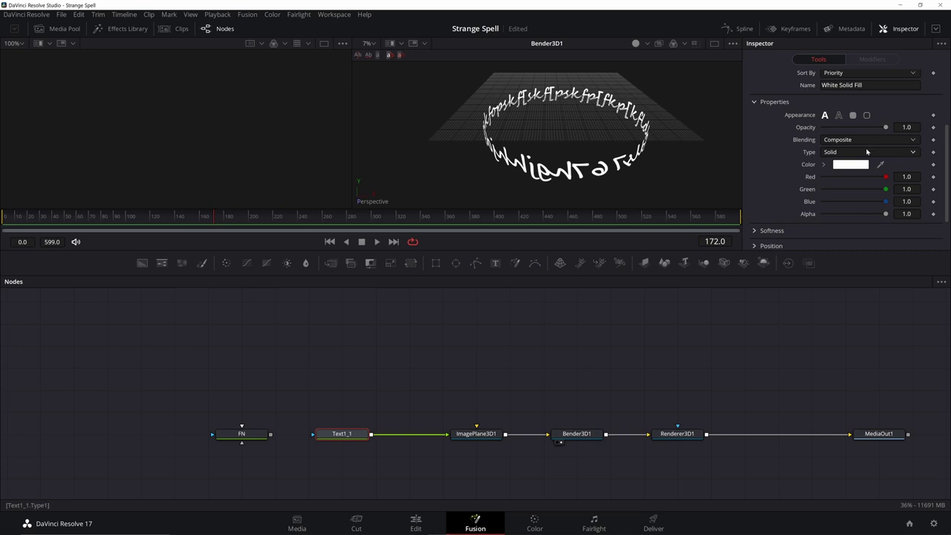
{"action": "left_click", "coordinate": [867, 152]}
{"action": "left_click", "coordinate": [862, 176]}
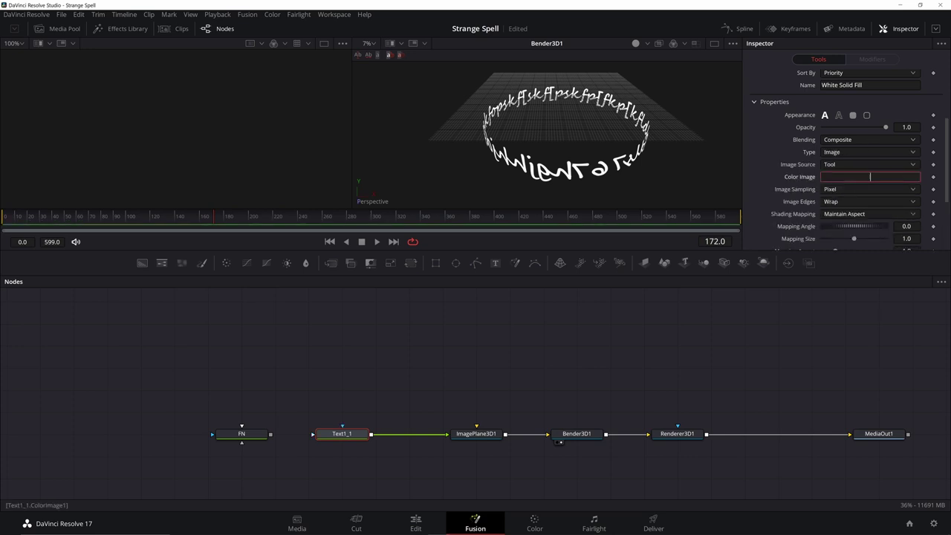
{"action": "key", "text": "Tab"}
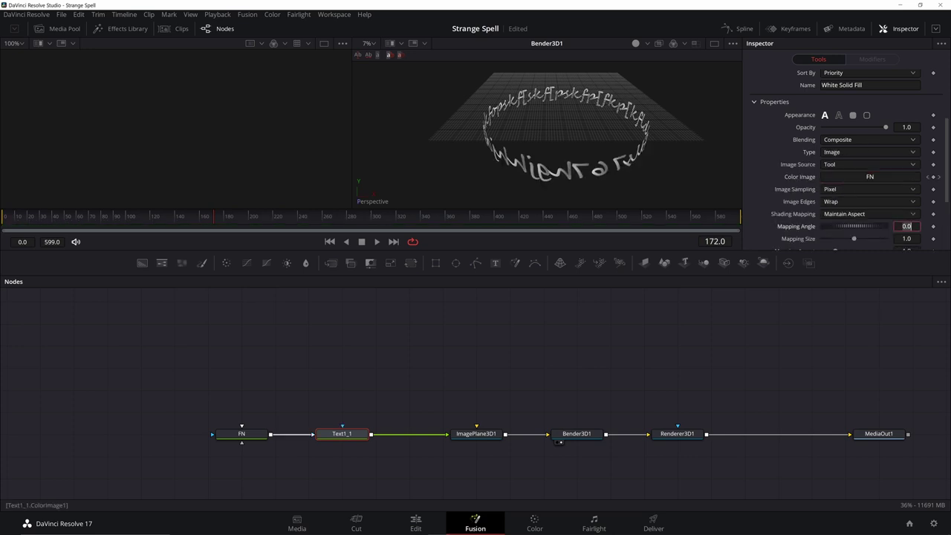
Colour the FN noise with red 1.0 and green 0.52 for Color 1, and blue 0.669 for Color 2
{"action": "left_click", "coordinate": [252, 436]}
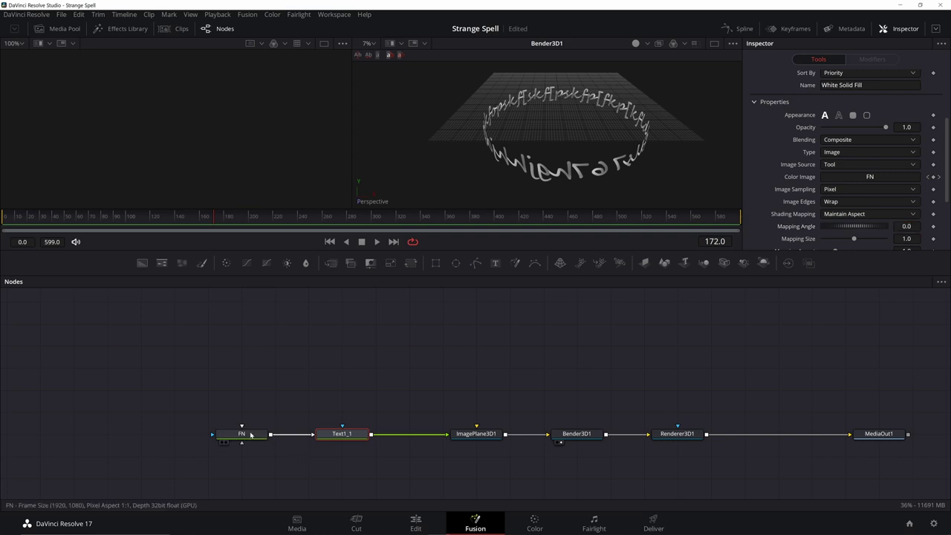
{"action": "left_click", "coordinate": [832, 78]}
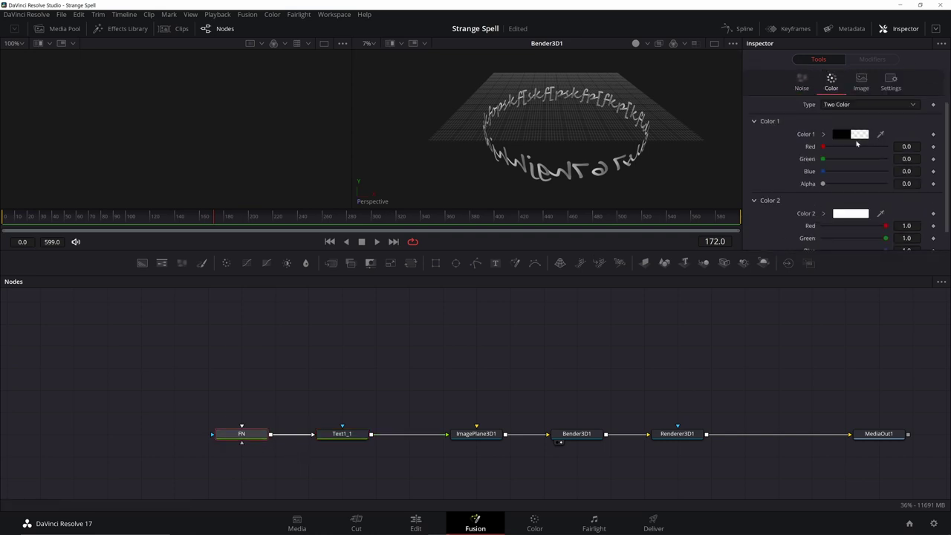
{"action": "left_click_drag", "start_coordinate": [854, 147], "coordinate": [888, 151]}
{"action": "left_click_drag", "start_coordinate": [823, 159], "coordinate": [854, 159]}
{"action": "scroll", "coordinate": [884, 223], "scroll_direction": "down", "scroll_amount": 1}
{"action": "left_click_drag", "start_coordinate": [885, 225], "coordinate": [864, 230]}
{"action": "scroll", "coordinate": [568, 171], "scroll_direction": "up", "scroll_amount": 3}
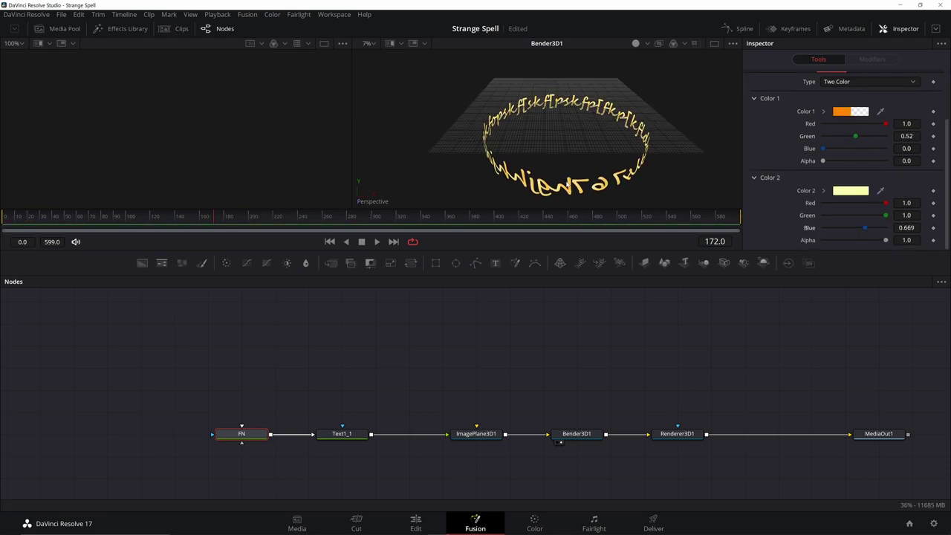
Enable shading element 2, the Red Outline, on the Text1_1 node
{"action": "left_click", "coordinate": [357, 435]}
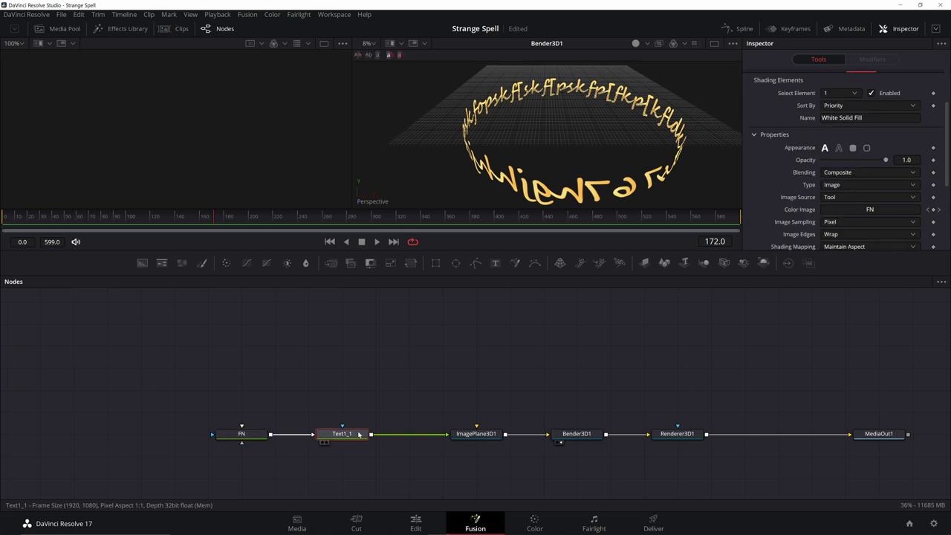
{"action": "left_click", "coordinate": [843, 93]}
{"action": "left_click", "coordinate": [843, 116]}
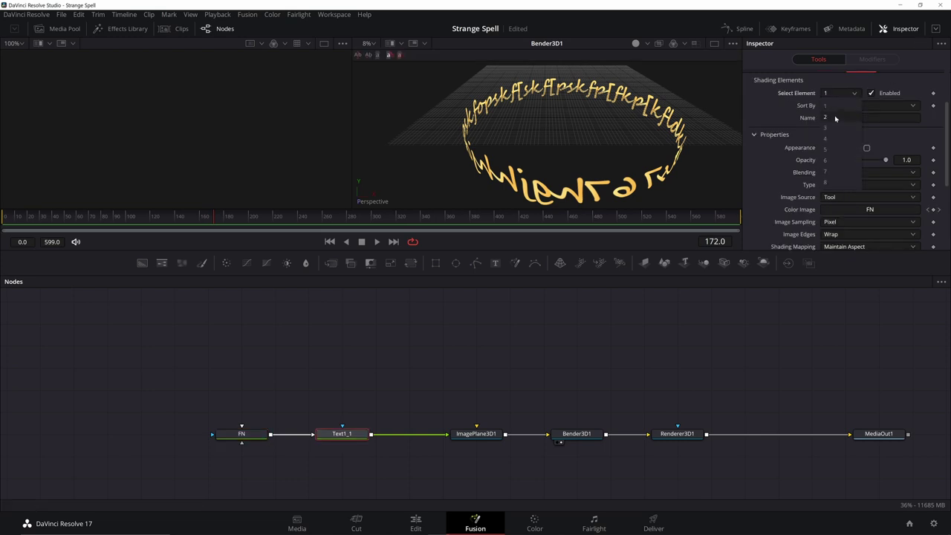
{"action": "left_click", "coordinate": [872, 160]}
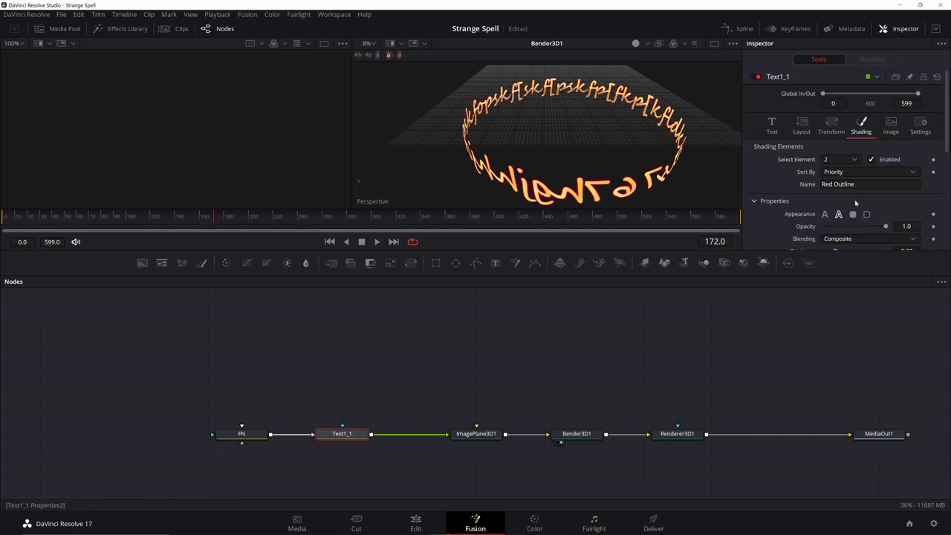
{"action": "scroll", "coordinate": [875, 215], "scroll_direction": "down", "scroll_amount": 3}
{"action": "scroll", "coordinate": [876, 227], "scroll_direction": "down", "scroll_amount": 2}
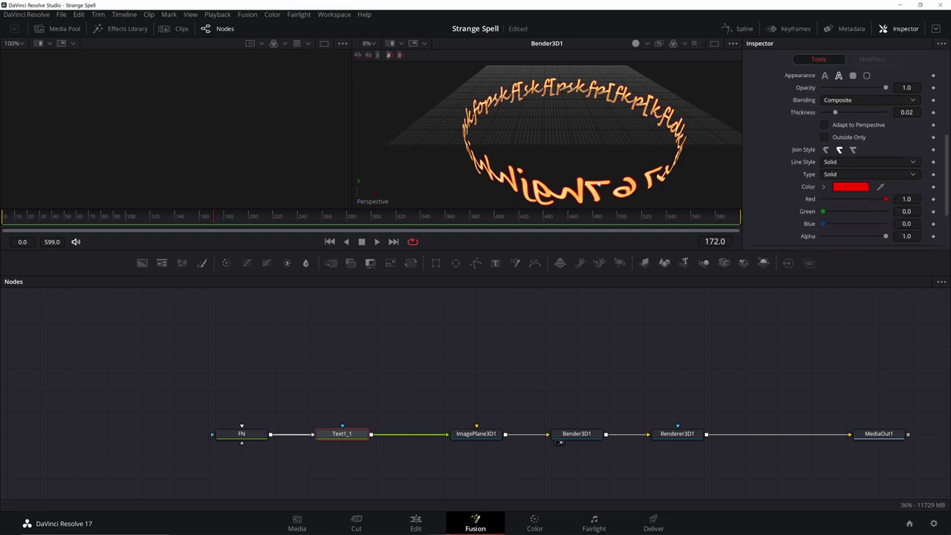
{"action": "left_click_drag", "start_coordinate": [598, 184], "coordinate": [581, 146]}
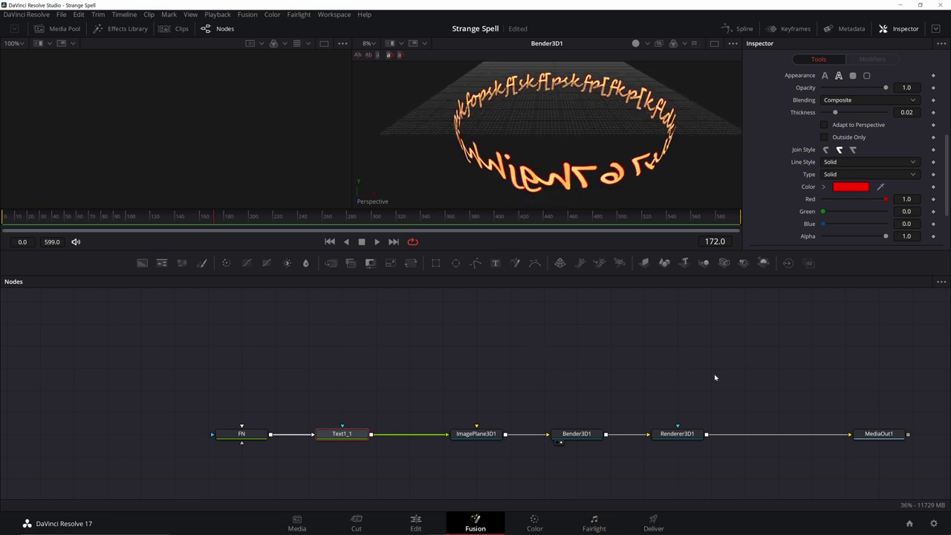
Add a pEmitter node in the empty area above the text node chain
{"action": "left_click_drag", "start_coordinate": [715, 377], "coordinate": [649, 375]}
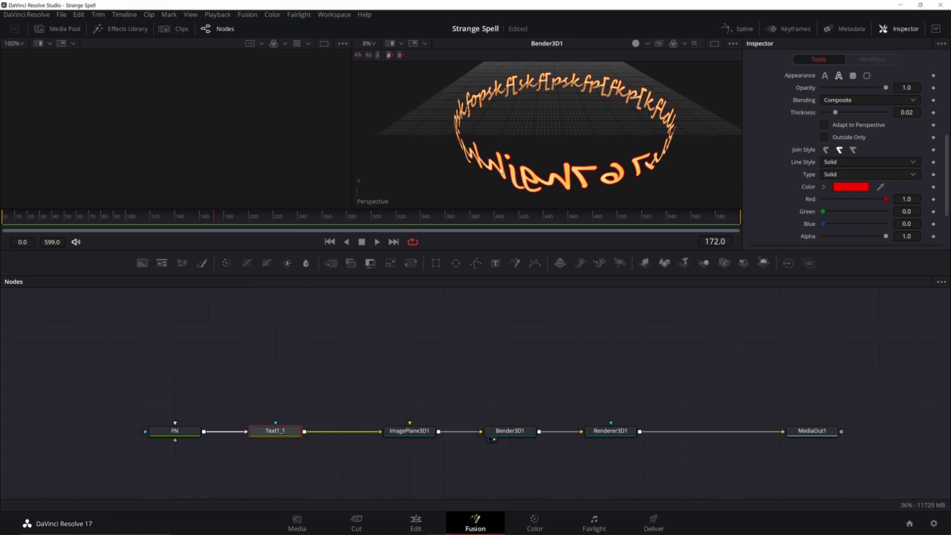
{"action": "left_click", "coordinate": [293, 340]}
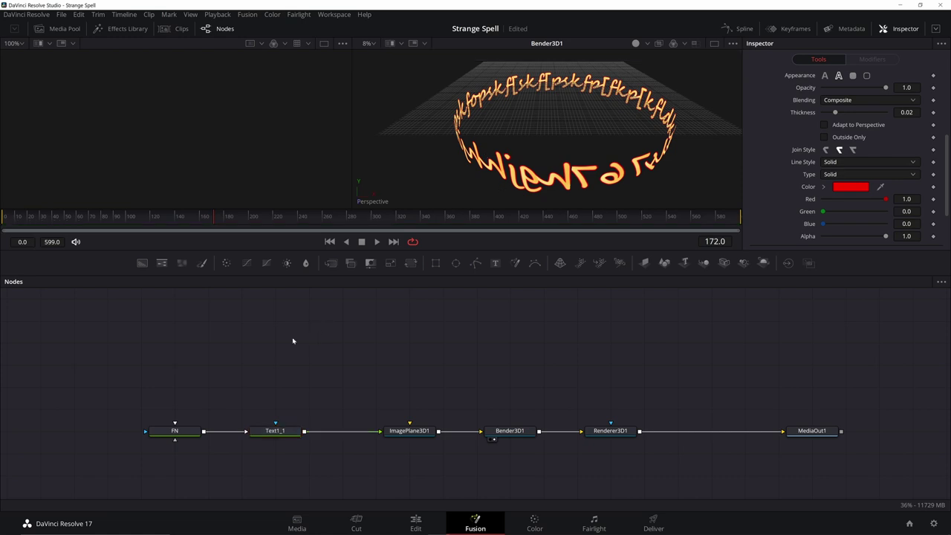
{"action": "key", "text": "shift+space"}
{"action": "type", "text": "pe"}
{"action": "key", "text": "Return"}
Add a pTurbulence node and a pRender node to the particle row beside pEmitter1
{"action": "key", "text": "shift+space"}
{"action": "type", "text": "pe"}
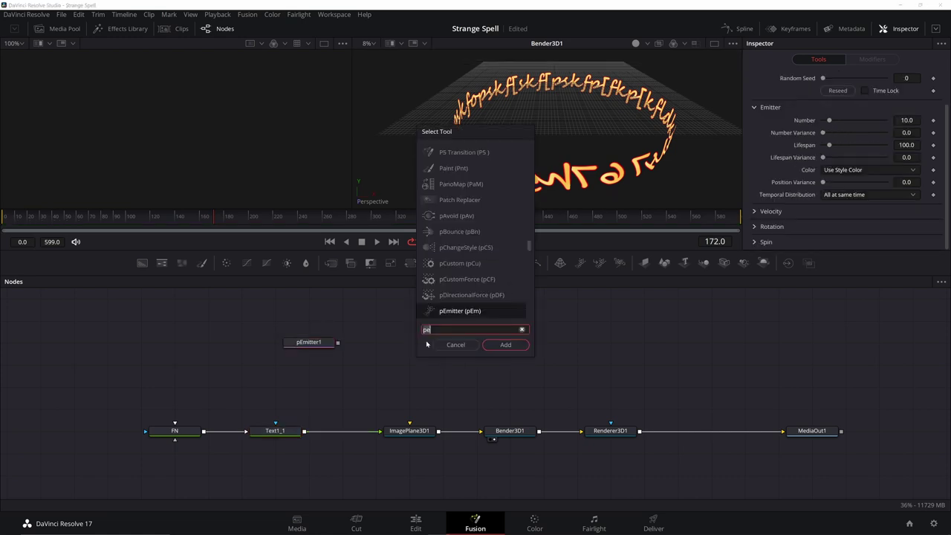
{"action": "key", "text": "BackSpace"}
{"action": "type", "text": "t"}
{"action": "key", "text": "Down"}
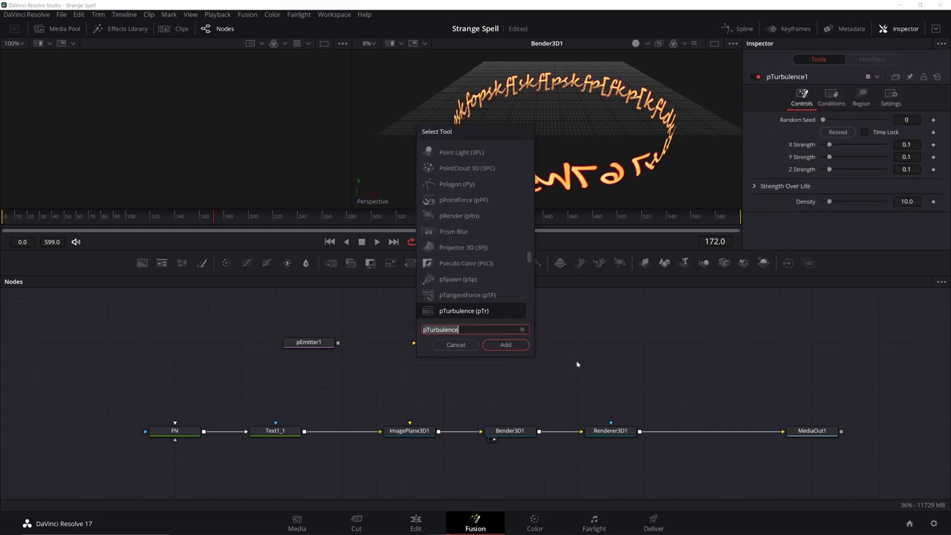
{"action": "type", "text": "pre"}
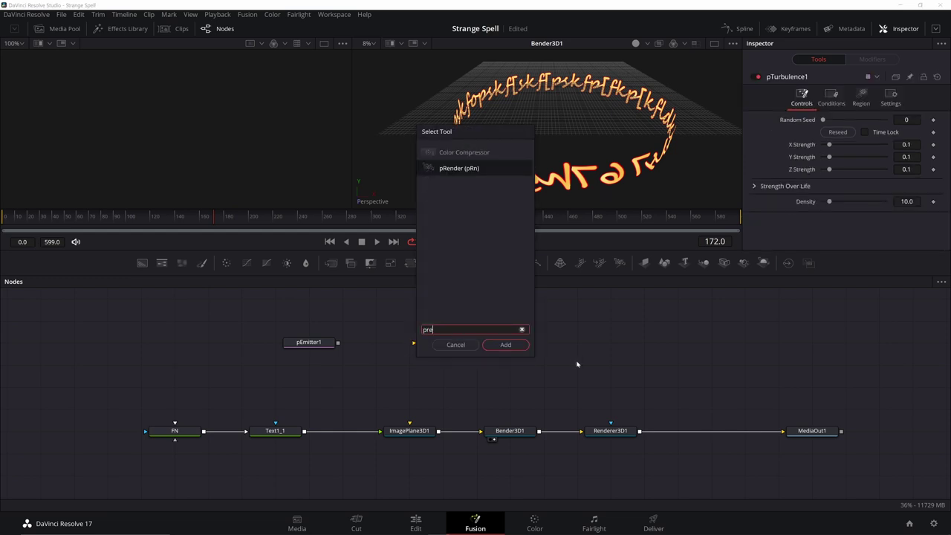
{"action": "left_click", "coordinate": [458, 168]}
{"action": "left_click", "coordinate": [505, 344]}
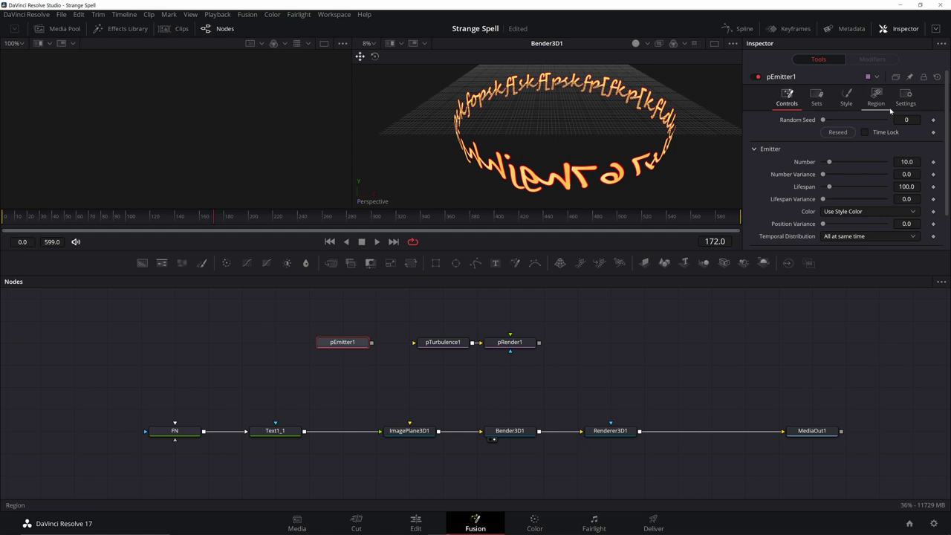
Set the pEmitter1 region to Bitmap and feed it the output of Text1_1
{"action": "left_click", "coordinate": [876, 96]}
{"action": "left_click", "coordinate": [856, 131]}
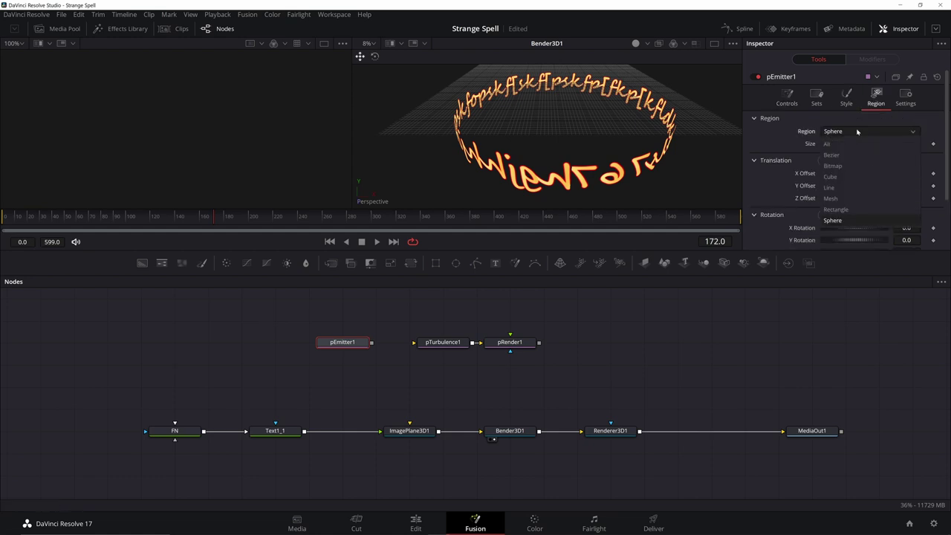
{"action": "left_click", "coordinate": [842, 166]}
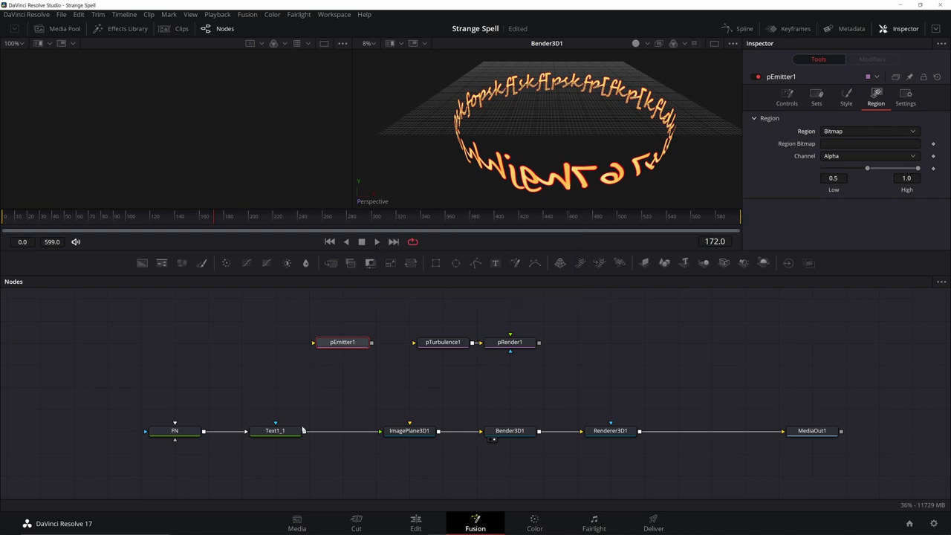
{"action": "left_click_drag", "start_coordinate": [304, 431], "coordinate": [312, 341]}
Set the emitter's number to 1000, number variance to 250 and lifespan to 50
{"action": "left_click", "coordinate": [786, 98]}
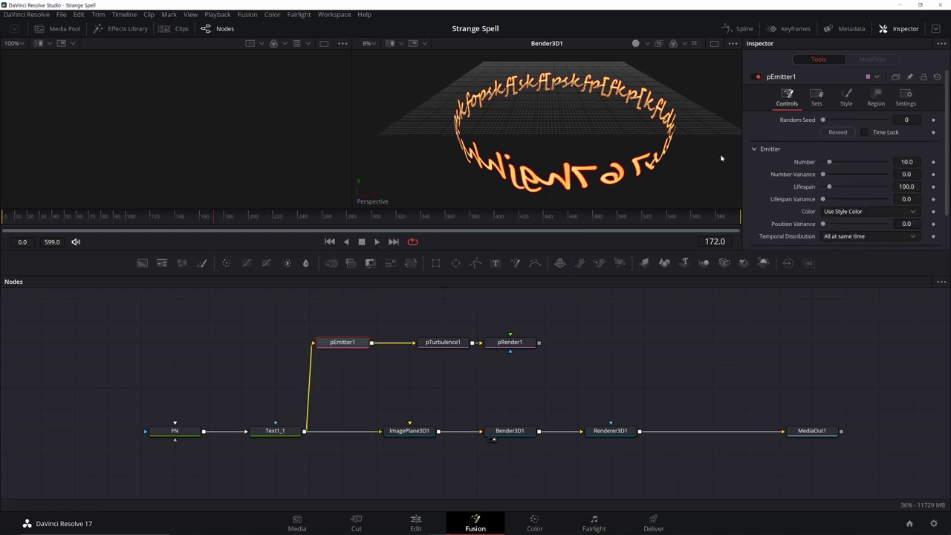
{"action": "left_click_drag", "start_coordinate": [830, 162], "coordinate": [903, 168]}
{"action": "double_click", "coordinate": [906, 162]}
{"action": "type", "text": "1000"}
{"action": "key", "text": "Tab"}
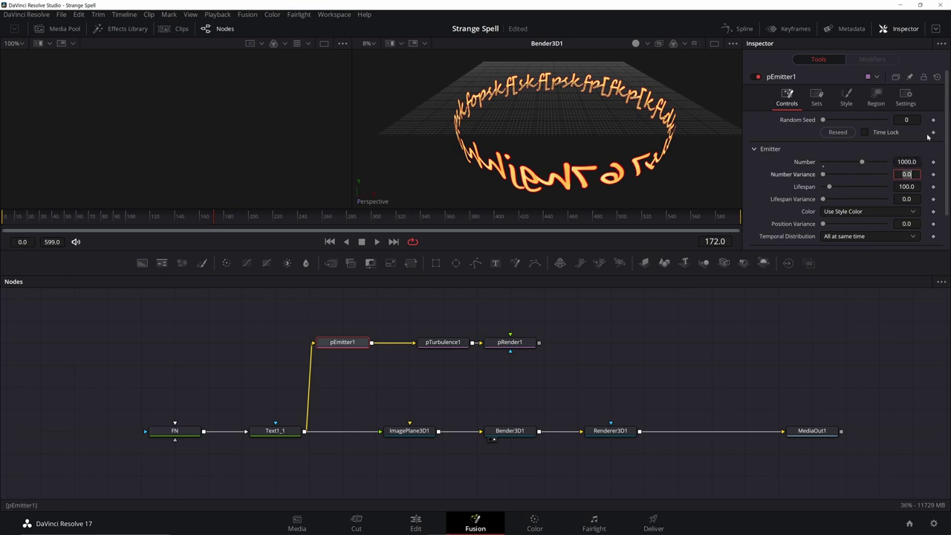
{"action": "type", "text": "250"}
{"action": "key", "text": "Tab"}
{"action": "type", "text": "50"}
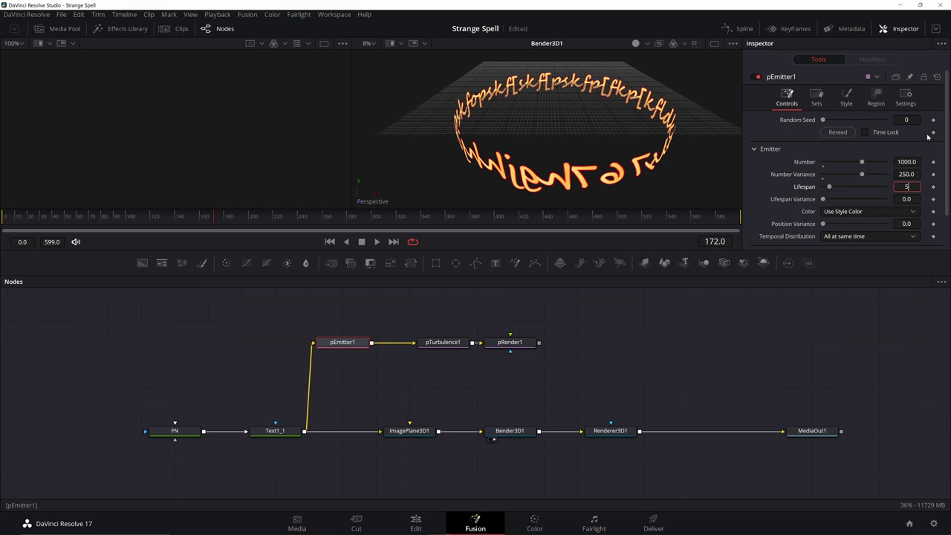
{"action": "key", "text": "Tab"}
Set the emitter's velocity to 0.002, velocity variance to 0.005 and velocity angle to 90
{"action": "scroll", "coordinate": [911, 211], "scroll_direction": "down", "scroll_amount": 2}
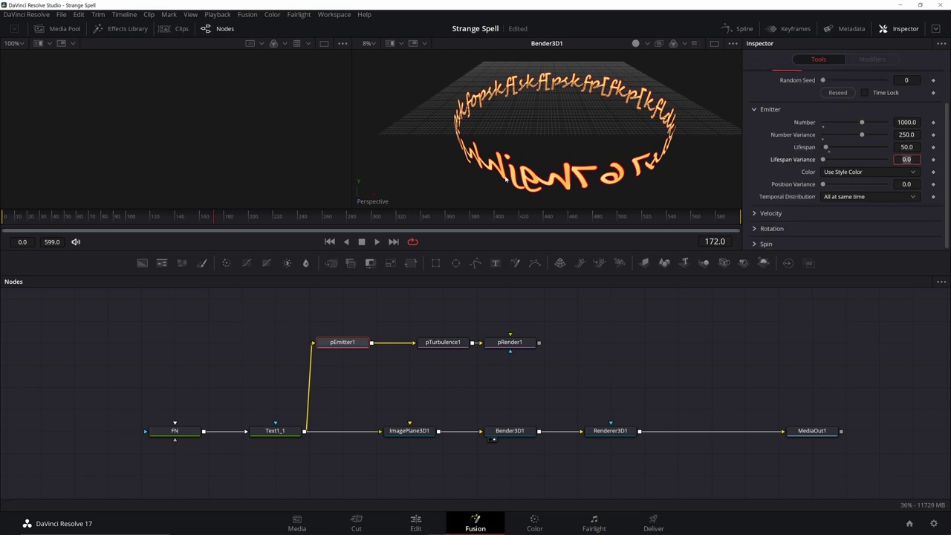
{"action": "left_click", "coordinate": [891, 214]}
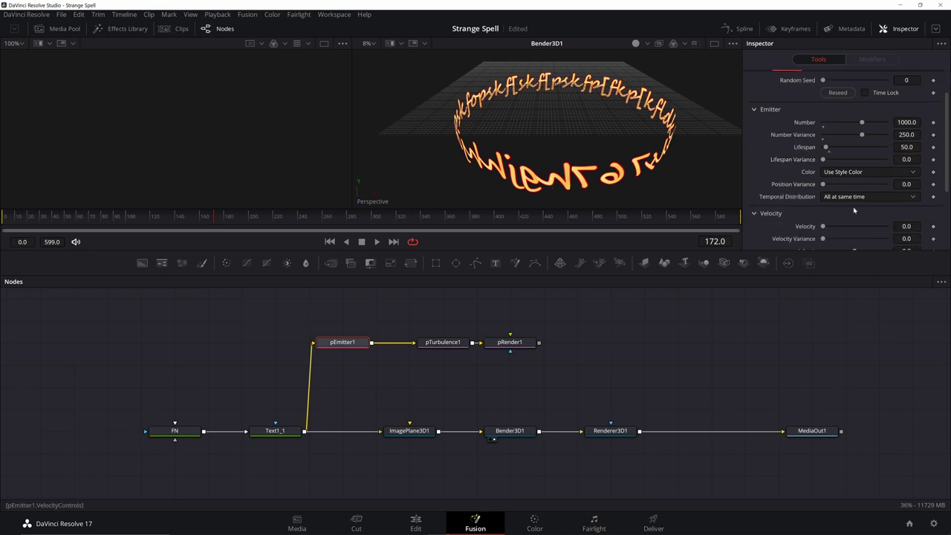
{"action": "scroll", "coordinate": [893, 206], "scroll_direction": "down", "scroll_amount": 1}
{"action": "left_click", "coordinate": [911, 187]}
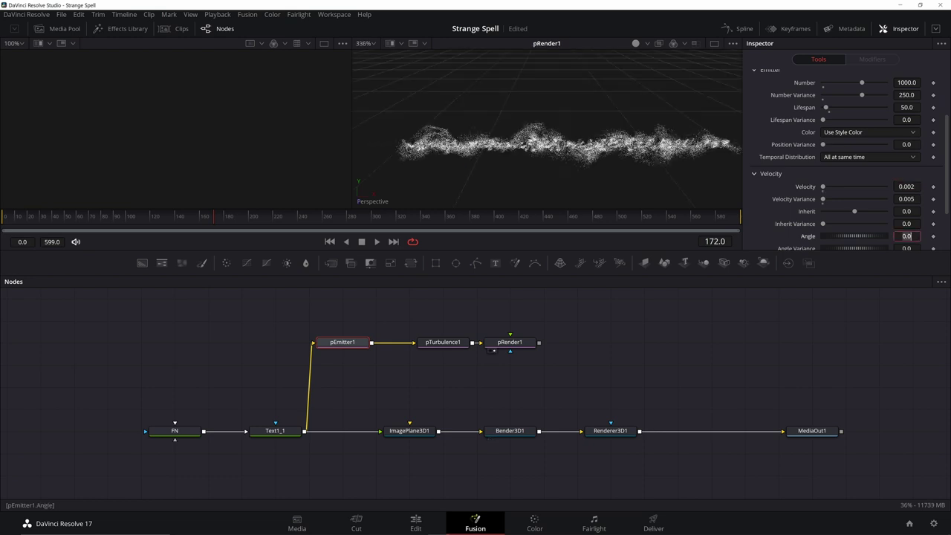
{"action": "type", "text": "90"}
{"action": "key", "text": "Tab"}
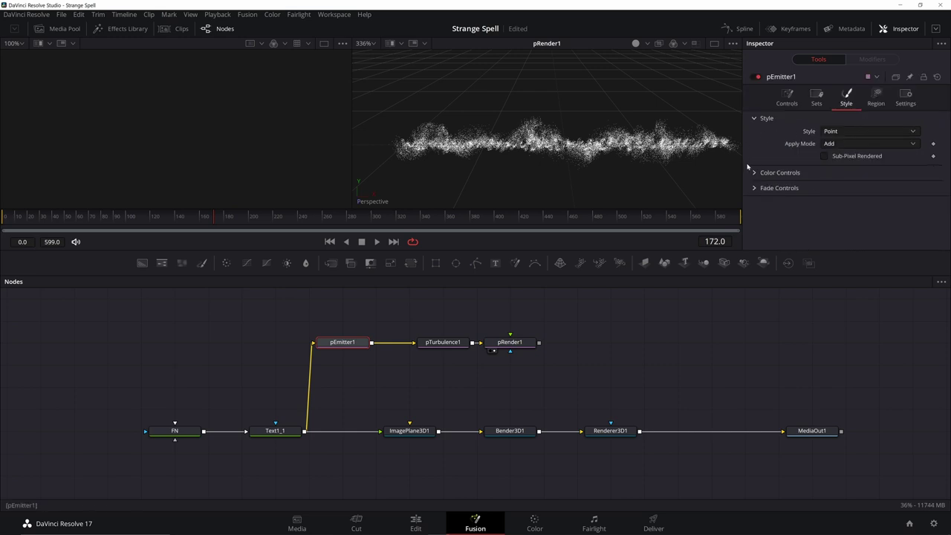
Set the emitter's Color Over Life gradient to run from white to orange-red, with a stop at about 0.265
{"action": "left_click", "coordinate": [754, 173]}
{"action": "scroll", "coordinate": [759, 215], "scroll_direction": "down", "scroll_amount": 1}
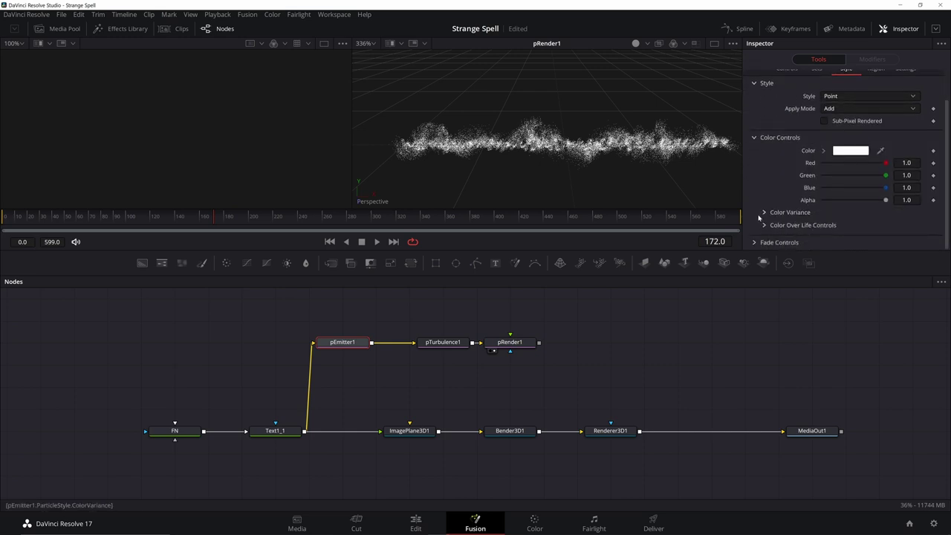
{"action": "left_click", "coordinate": [753, 242]}
{"action": "scroll", "coordinate": [761, 195], "scroll_direction": "down", "scroll_amount": 1}
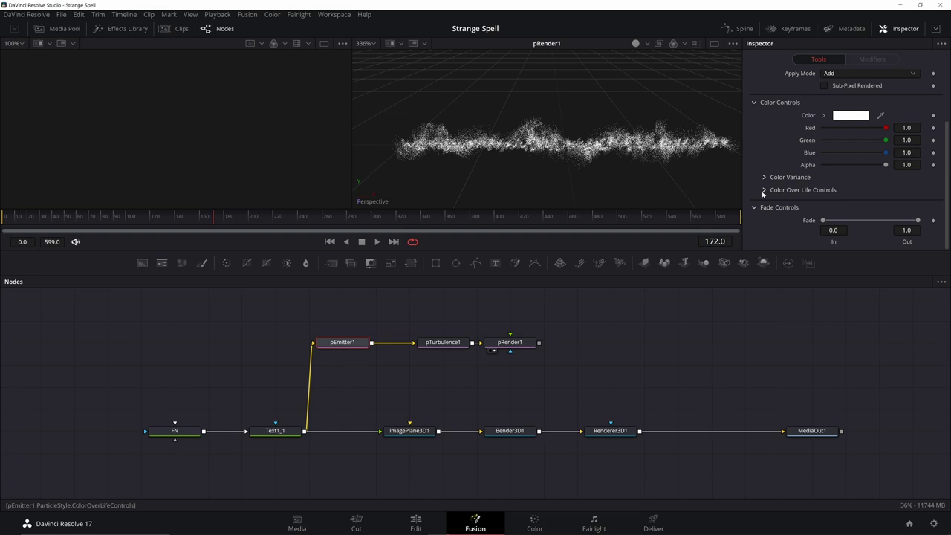
{"action": "left_click", "coordinate": [763, 191]}
{"action": "scroll", "coordinate": [773, 193], "scroll_direction": "down", "scroll_amount": 1}
{"action": "left_click", "coordinate": [854, 168]}
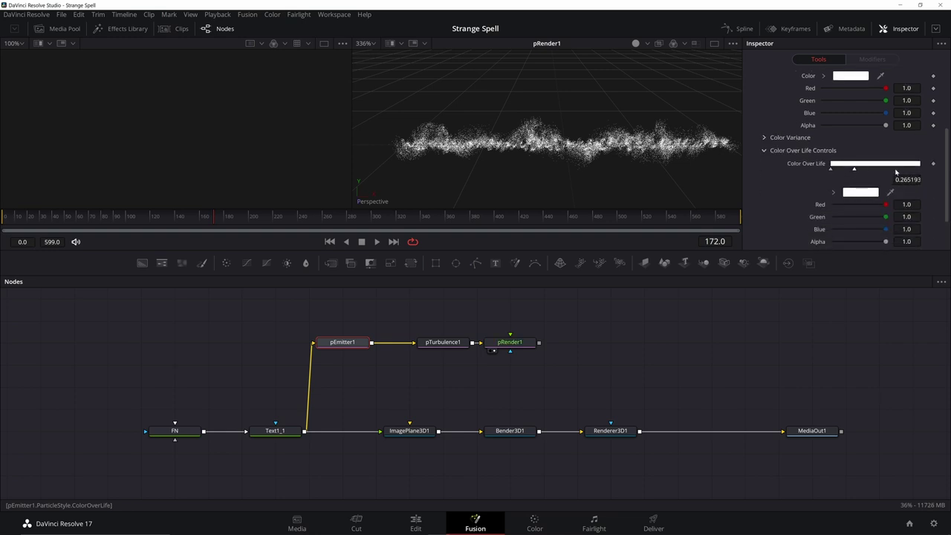
{"action": "left_click", "coordinate": [889, 170]}
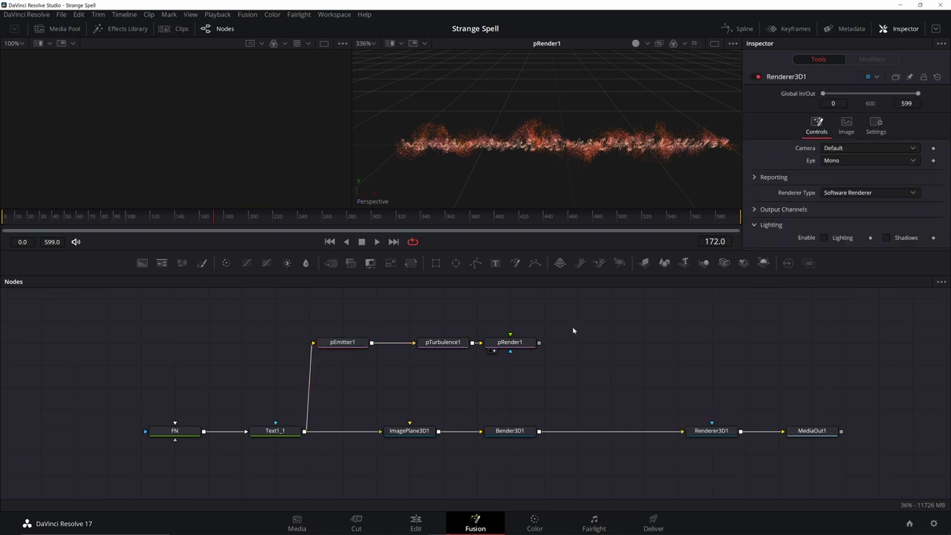
Add a Blur node in the particle row beyond pRender1 and select the pRender1 node
{"action": "key", "text": "shift+space"}
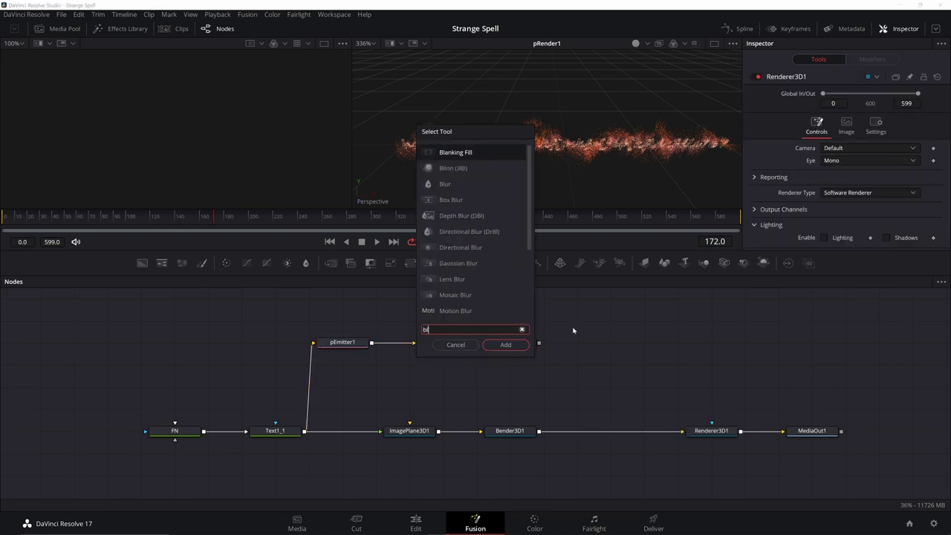
{"action": "type", "text": "u"}
{"action": "key", "text": "Return"}
{"action": "left_click_drag", "start_coordinate": [574, 329], "coordinate": [577, 338]}
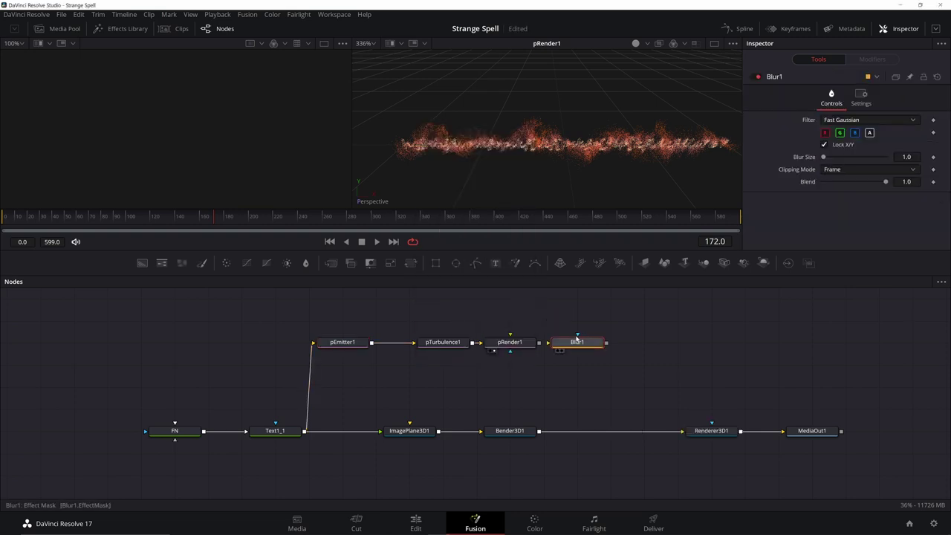
{"action": "left_click", "coordinate": [517, 343]}
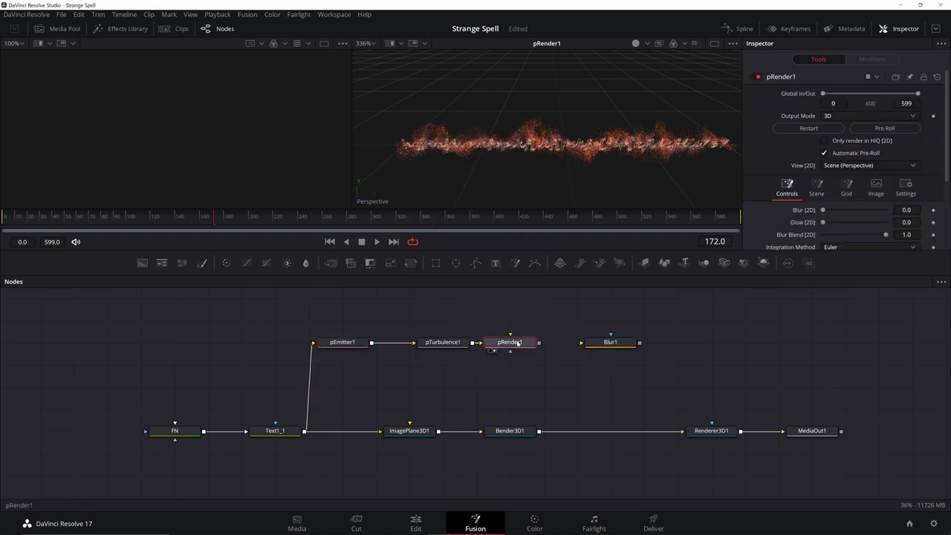
Switch pRender1's output mode to 2D and connect its output to the Blur1 node
{"action": "left_click", "coordinate": [846, 117]}
{"action": "left_click", "coordinate": [841, 141]}
{"action": "left_click_drag", "start_coordinate": [538, 342], "coordinate": [610, 343]}
Set Blur1's blur size to about 2.4
{"action": "left_click", "coordinate": [611, 342]}
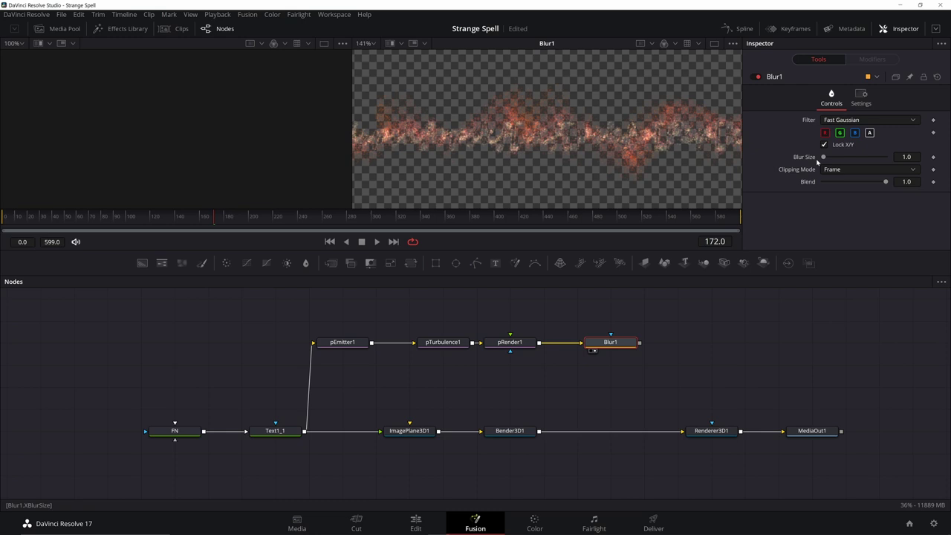
{"action": "left_click_drag", "start_coordinate": [821, 159], "coordinate": [822, 160]}
{"action": "left_click_drag", "start_coordinate": [644, 342], "coordinate": [602, 366]}
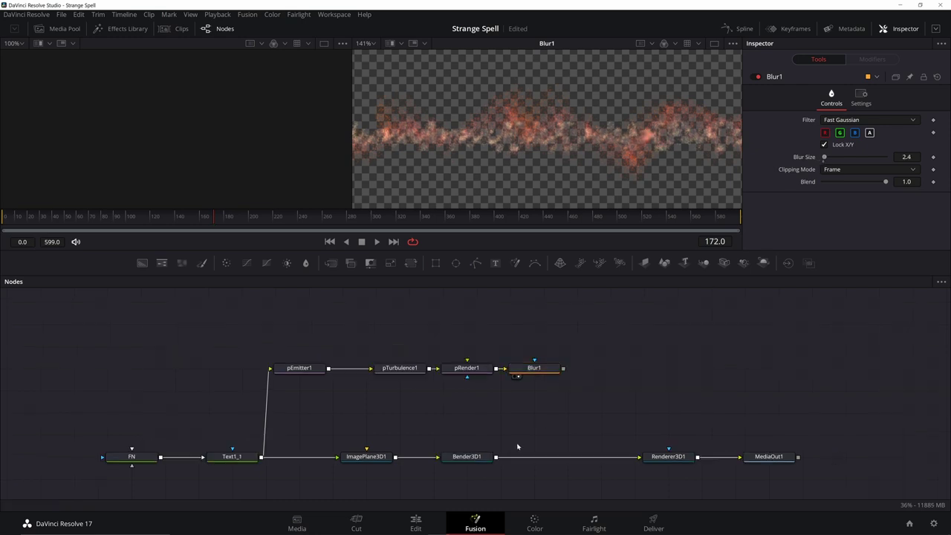
Duplicate the ImagePlane3D1 and Bender3D1 nodes together and attach the copies after Blur1
{"action": "left_click_drag", "start_coordinate": [452, 422], "coordinate": [349, 486]}
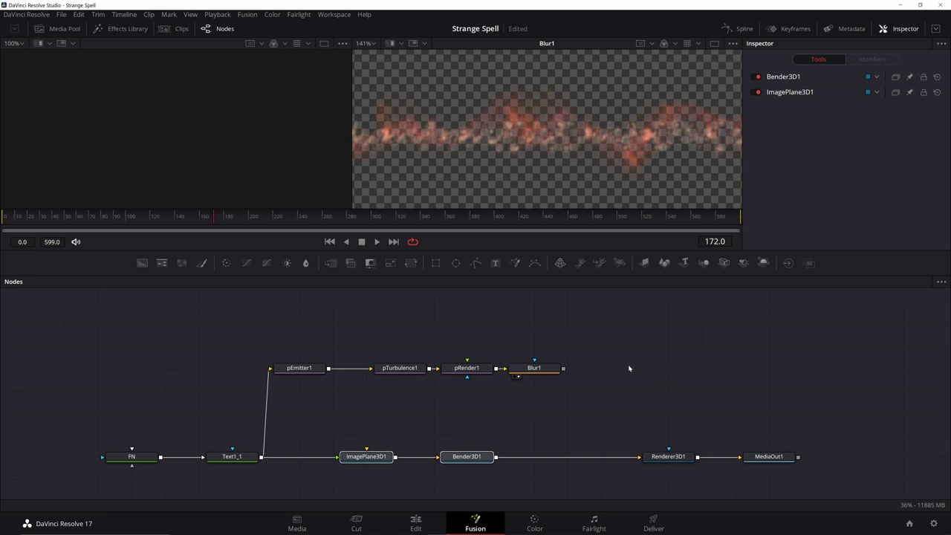
{"action": "key", "text": "ctrl+c"}
{"action": "key", "text": "ctrl+v"}
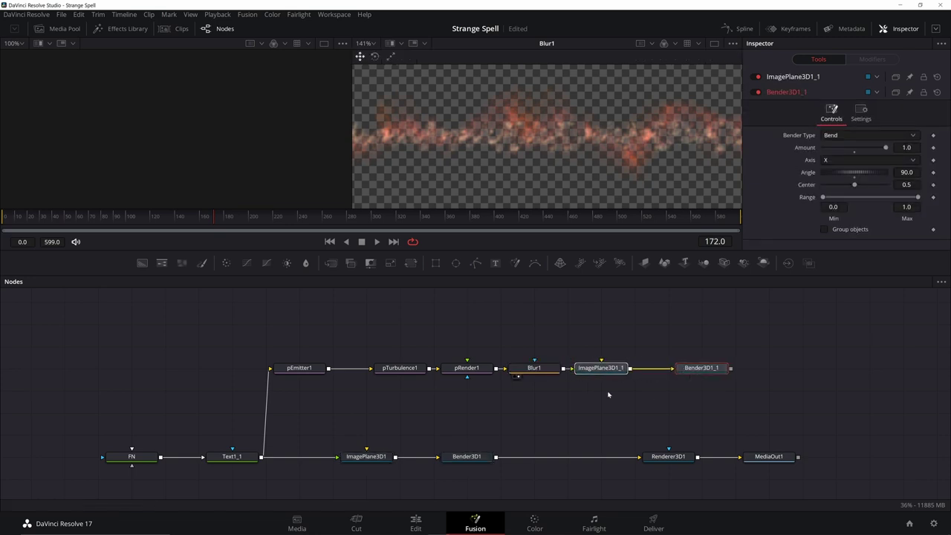
Unlock the X/Y/Z scale of ImagePlane3D1_1 and set its Y scale to 25
{"action": "left_click", "coordinate": [601, 368]}
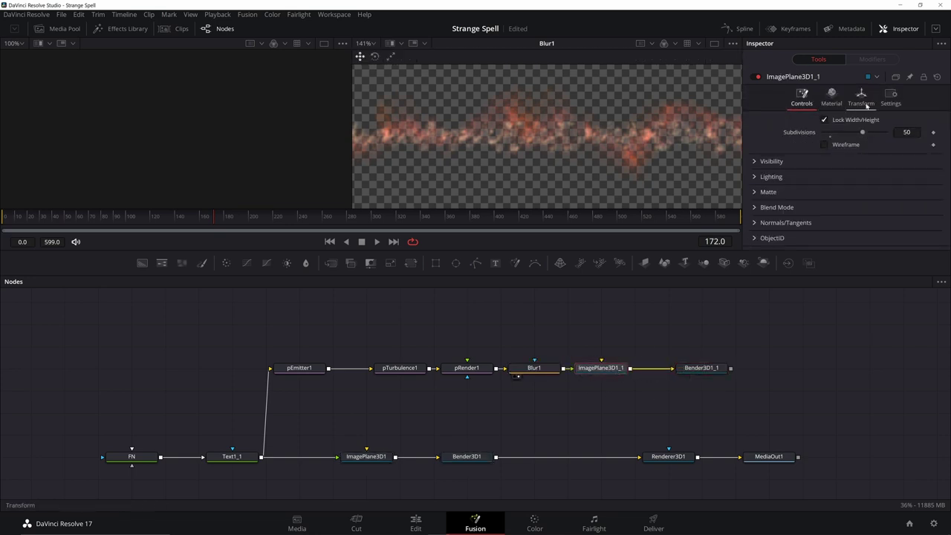
{"action": "left_click", "coordinate": [865, 104]}
{"action": "scroll", "coordinate": [854, 163], "scroll_direction": "down", "scroll_amount": 3}
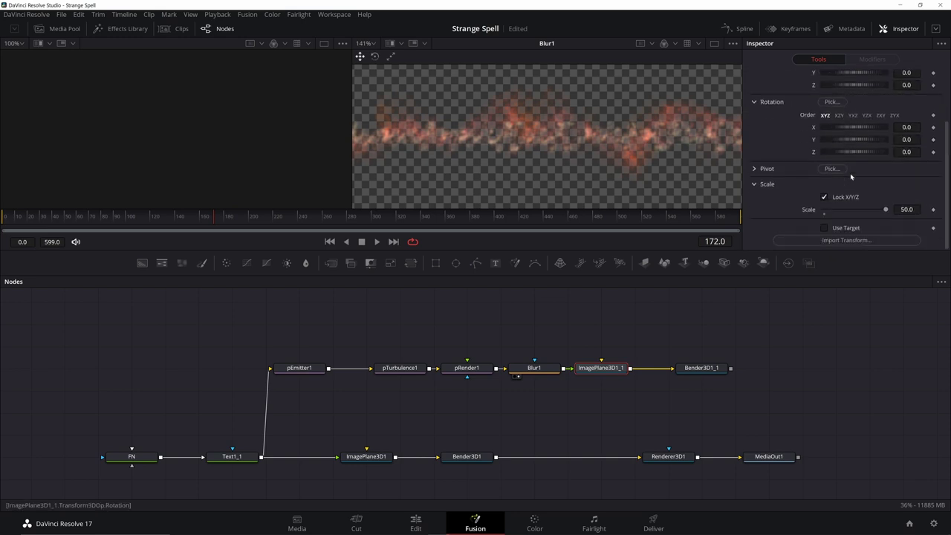
{"action": "left_click", "coordinate": [824, 198]}
{"action": "scroll", "coordinate": [825, 202], "scroll_direction": "down", "scroll_amount": 1}
{"action": "left_click", "coordinate": [906, 197]}
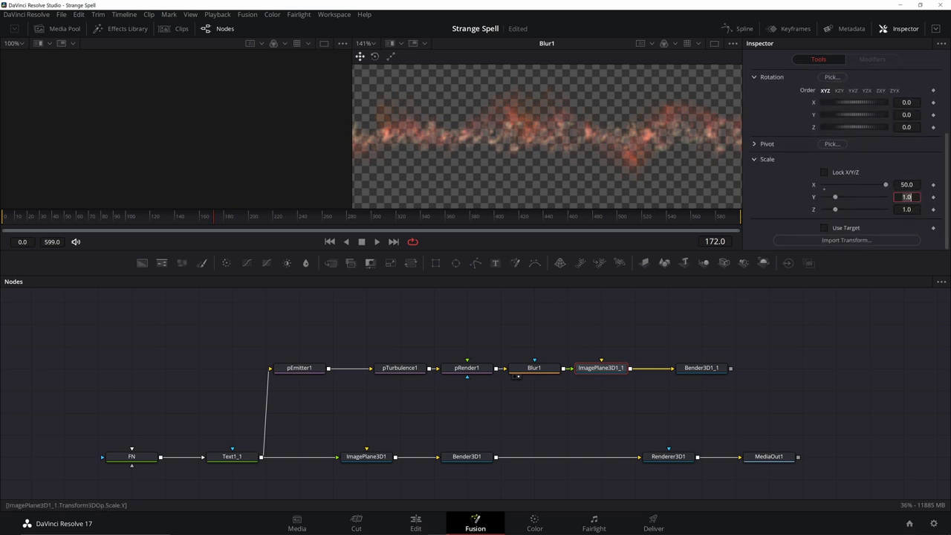
{"action": "type", "text": "25"}
{"action": "left_click", "coordinate": [906, 210]}
Insert a Merge 3D node between Bender3D1 and Renderer3D1, joining in Bender3D1_1, and display the merged ring
{"action": "left_click_drag", "start_coordinate": [628, 455], "coordinate": [794, 455]}
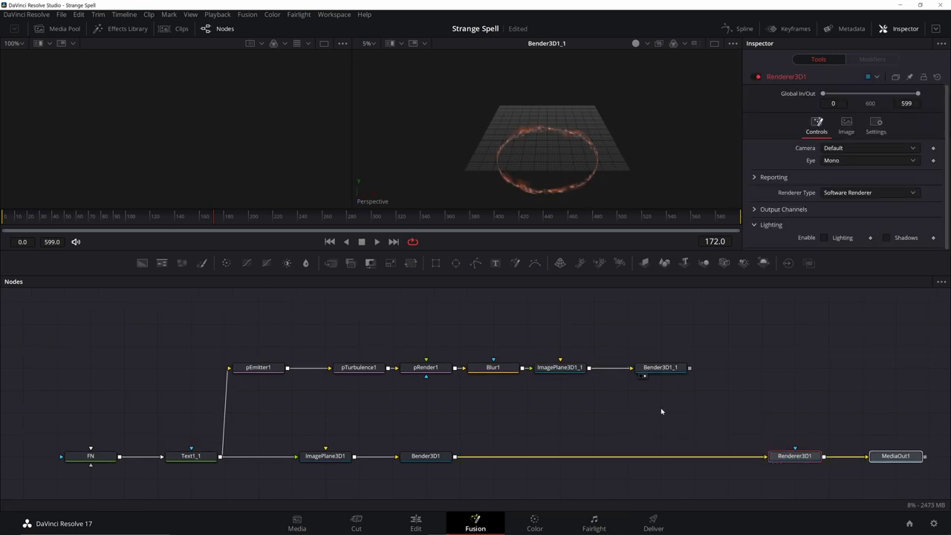
{"action": "key", "text": "shift+space"}
{"action": "type", "text": "merge"}
{"action": "key", "text": "Return"}
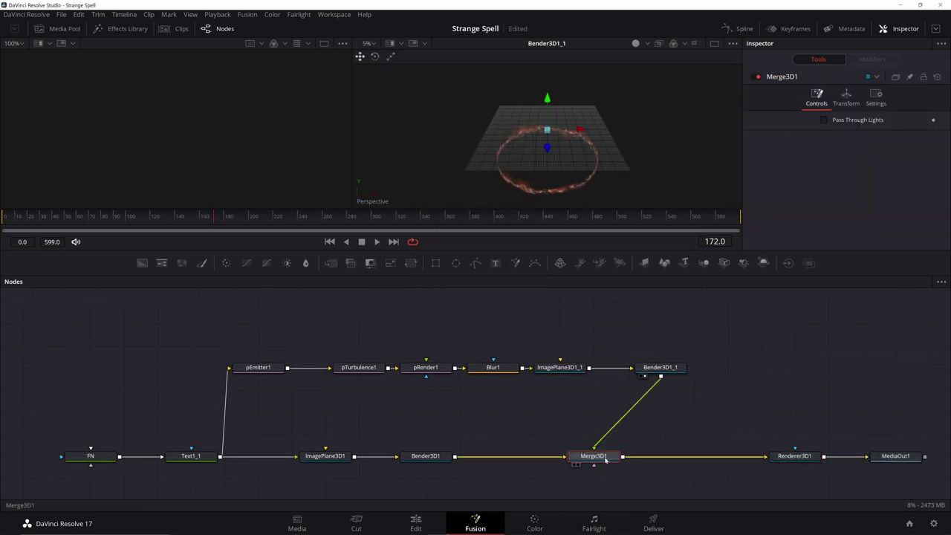
{"action": "key", "text": "1"}
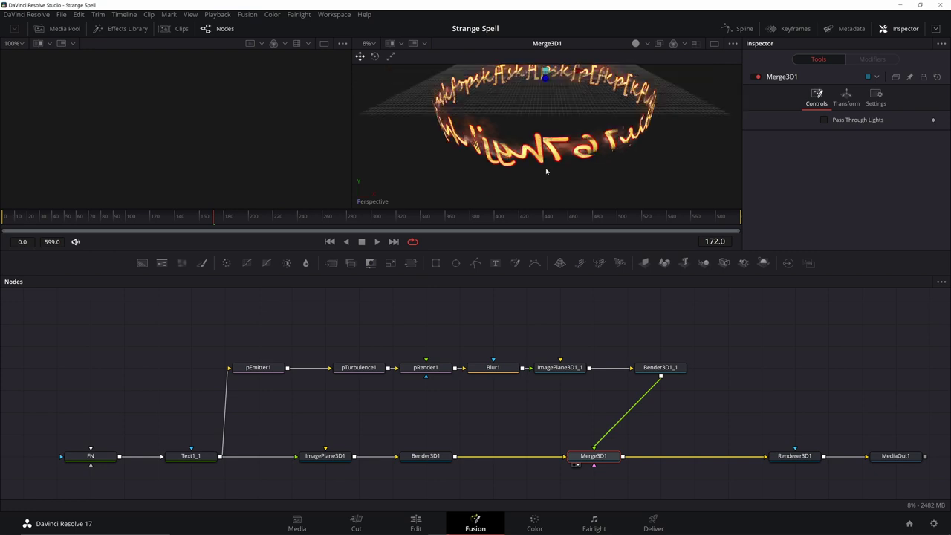
{"action": "left_click_drag", "start_coordinate": [546, 171], "coordinate": [547, 194]}
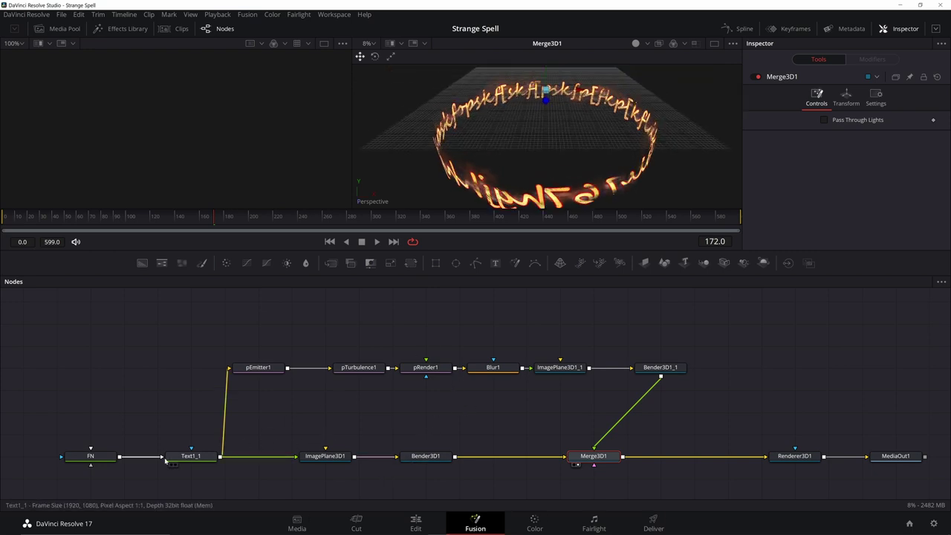
Shear the Text1_1 characters to about X -0.61 and Y 0.54, and set their Y size to about 0.472
{"action": "left_click", "coordinate": [187, 456]}
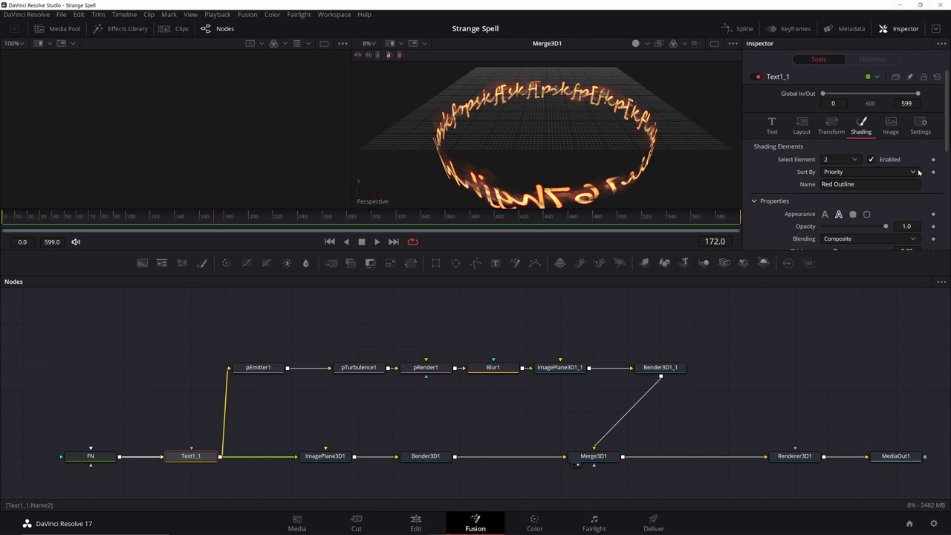
{"action": "left_click", "coordinate": [833, 125]}
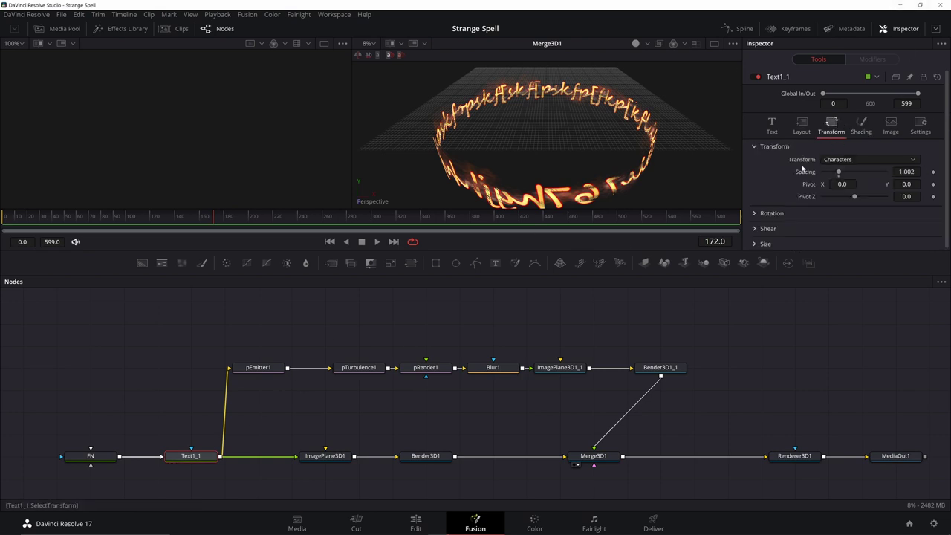
{"action": "scroll", "coordinate": [764, 223], "scroll_direction": "down", "scroll_amount": 1}
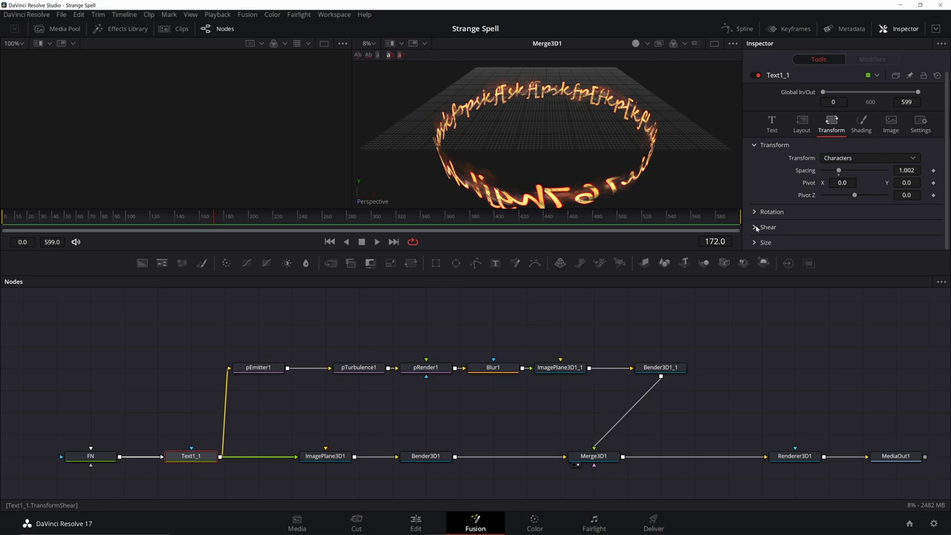
{"action": "left_click", "coordinate": [756, 228]}
{"action": "scroll", "coordinate": [831, 216], "scroll_direction": "down", "scroll_amount": 1}
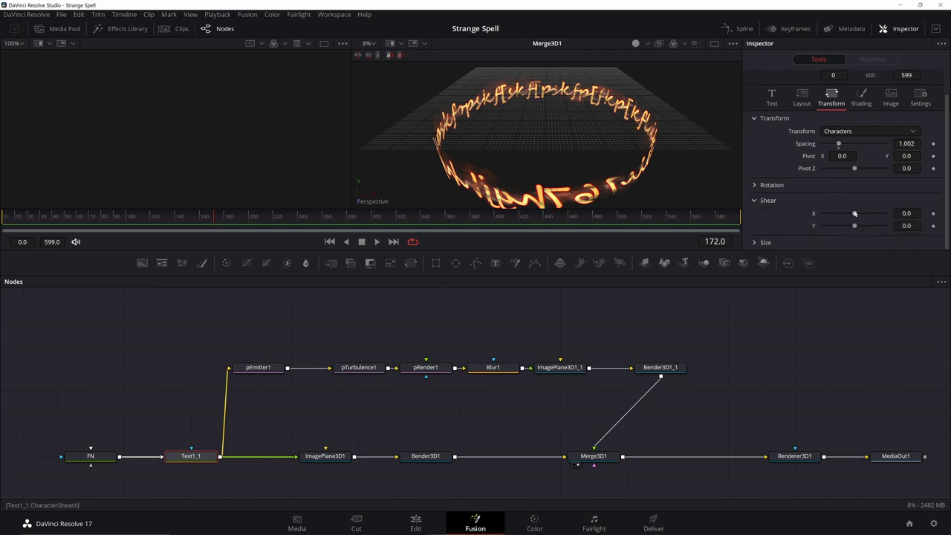
{"action": "left_click_drag", "start_coordinate": [854, 213], "coordinate": [871, 225]}
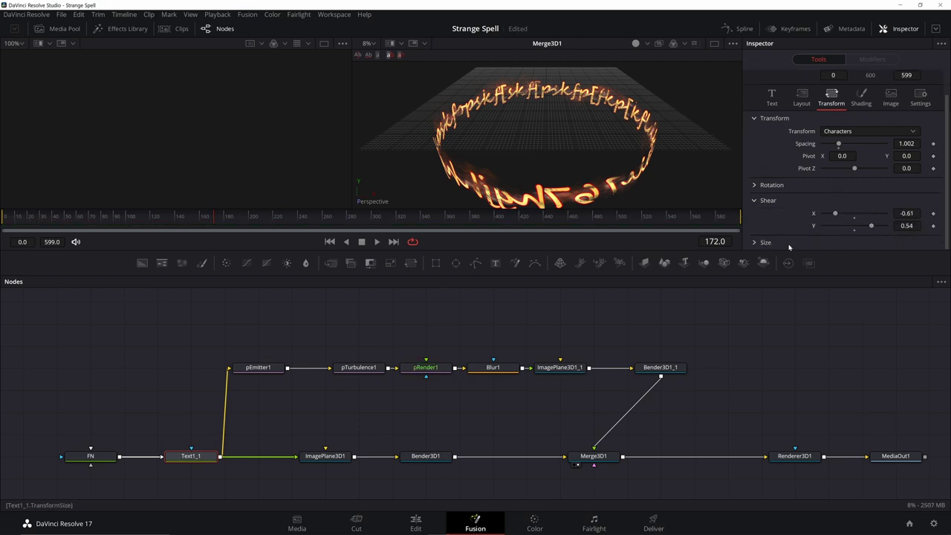
{"action": "left_click", "coordinate": [771, 185]}
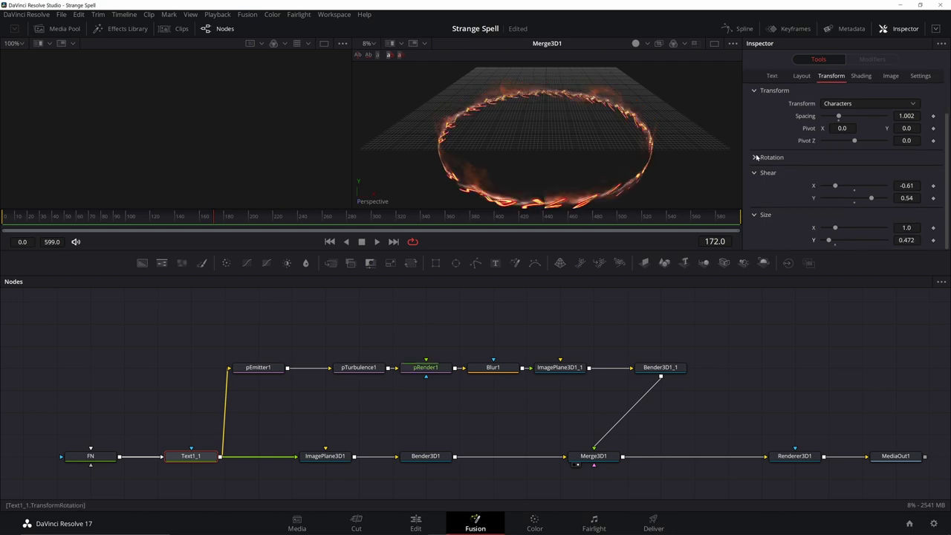
{"action": "scroll", "coordinate": [846, 208], "scroll_direction": "down", "scroll_amount": 1}
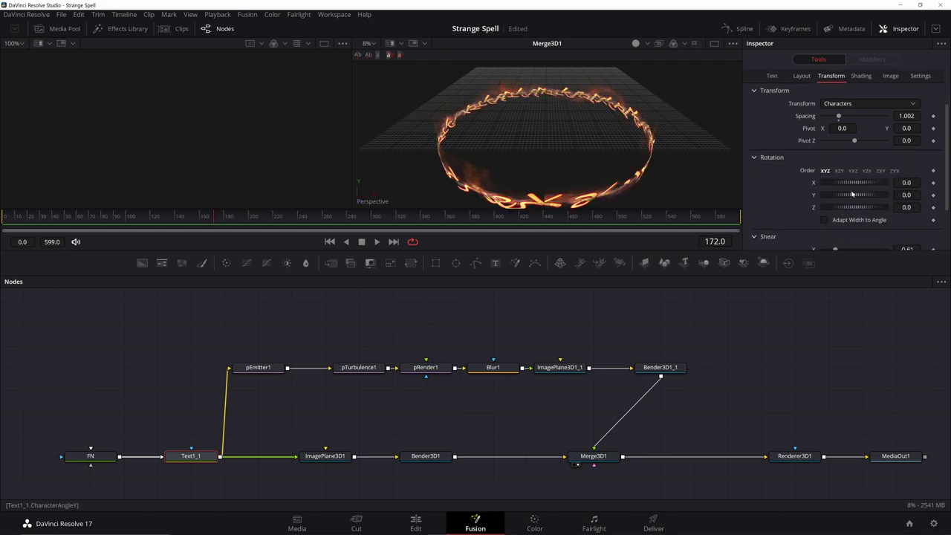
Rotate the Text1_1 characters to about 114.8 on Y and translate Merge3D1 to about -20.14 on Z
{"action": "left_click_drag", "start_coordinate": [852, 194], "coordinate": [634, 138]}
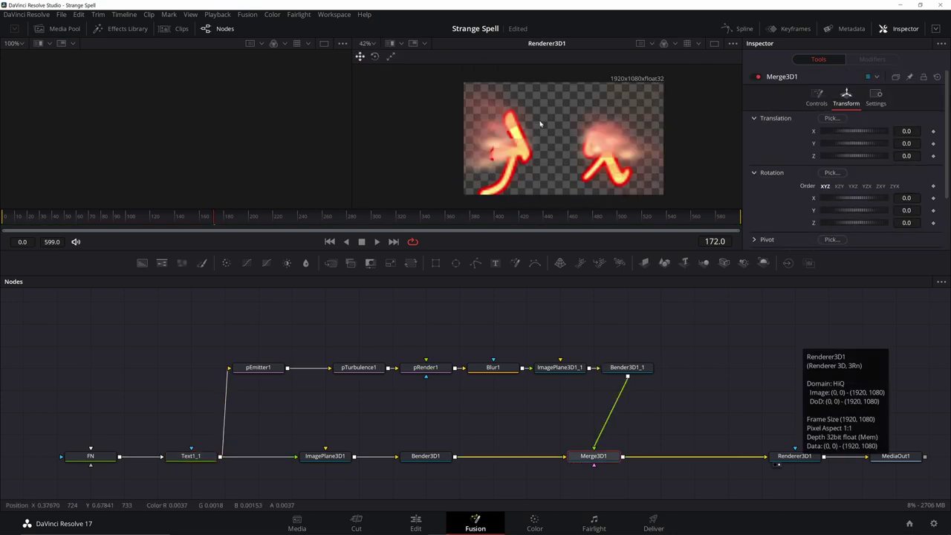
{"action": "left_click_drag", "start_coordinate": [871, 154], "coordinate": [829, 159]}
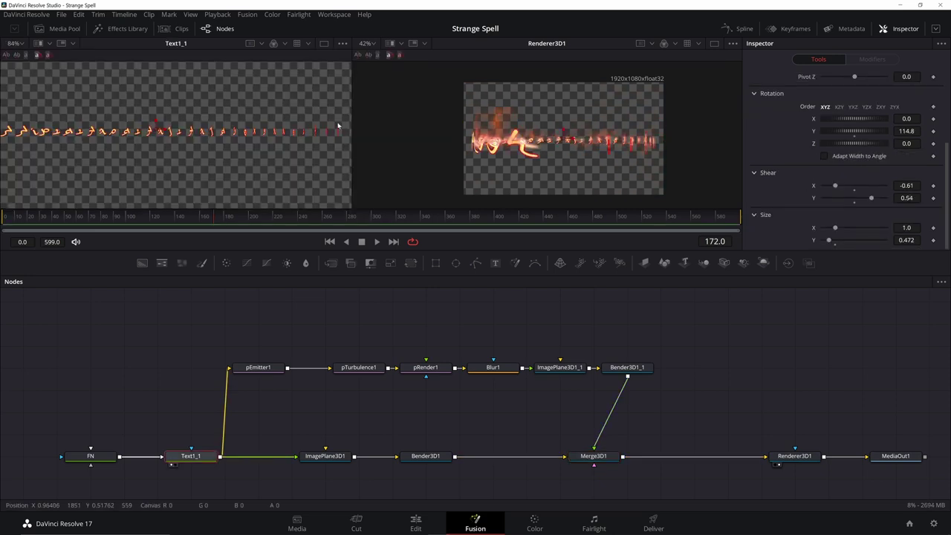
Set the Text1_1 characters' X shear to about -0.2, Y rotation to 0 and Z rotation to about 70.4
{"action": "left_click_drag", "start_coordinate": [835, 187], "coordinate": [847, 186]}
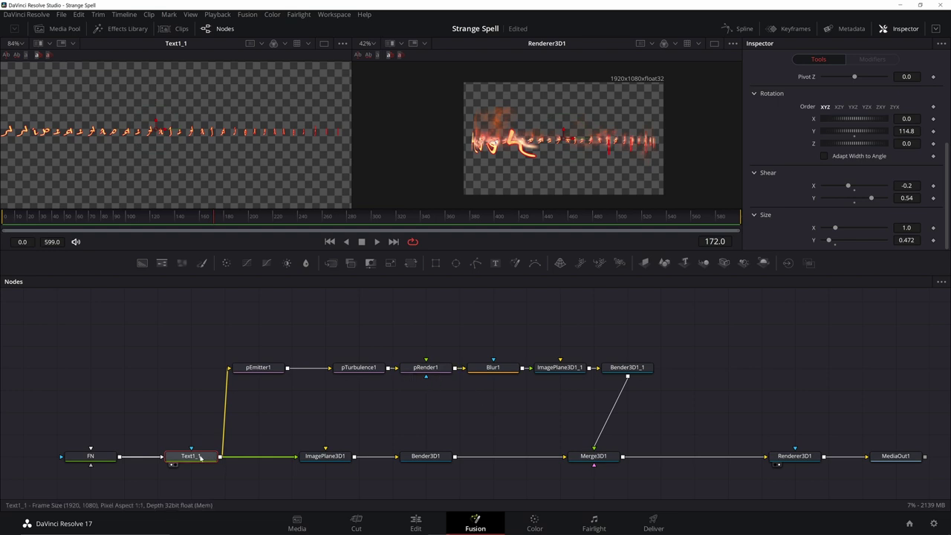
{"action": "key", "text": "2"}
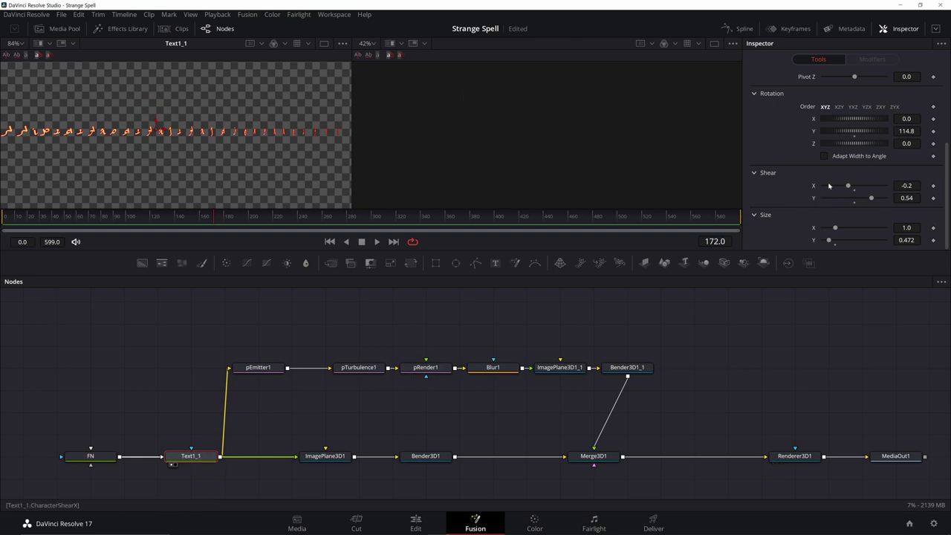
{"action": "left_click_drag", "start_coordinate": [865, 131], "coordinate": [838, 110]}
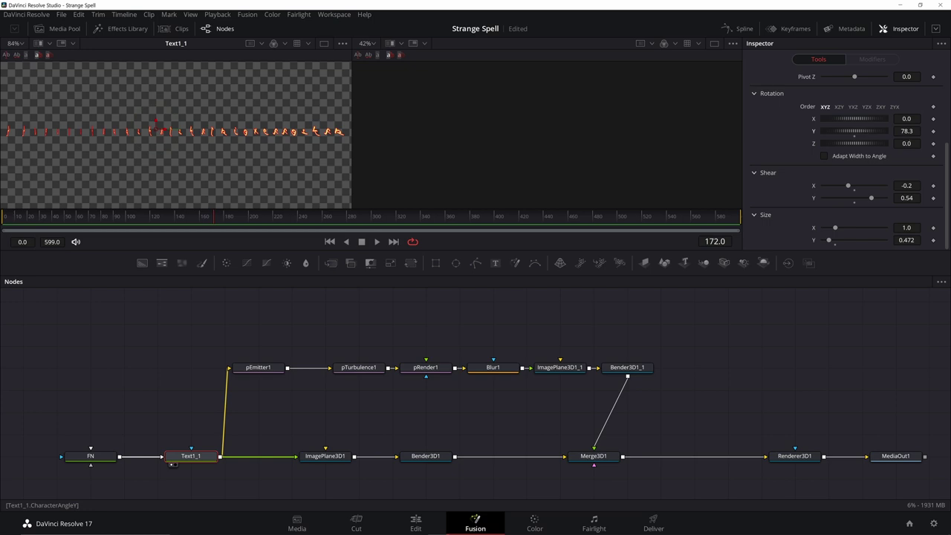
{"action": "double_click", "coordinate": [906, 131]}
{"action": "left_click_drag", "start_coordinate": [626, 368], "coordinate": [616, 170]}
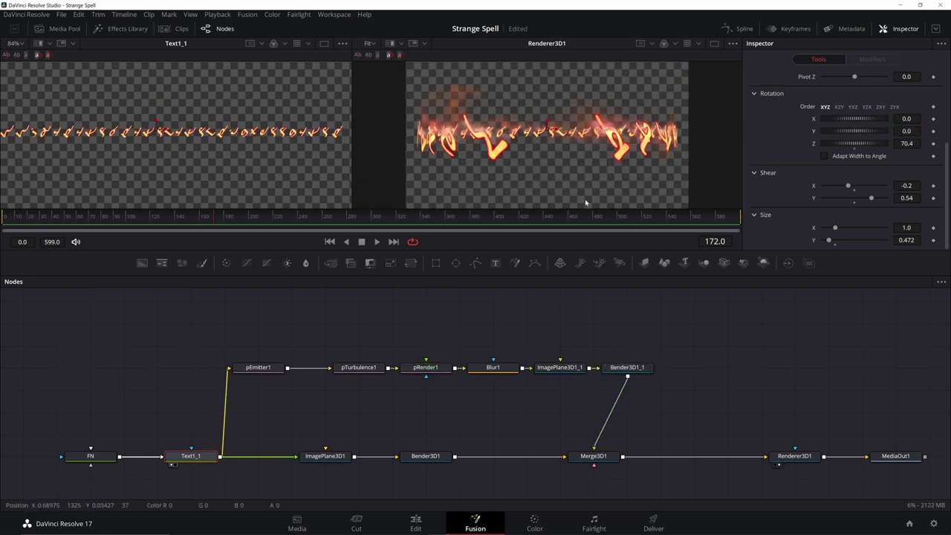
Lengthen the Text1_1 string with extra random letters, including "gf"
{"action": "scroll", "coordinate": [839, 148], "scroll_direction": "up", "scroll_amount": 5}
{"action": "left_click", "coordinate": [770, 104]}
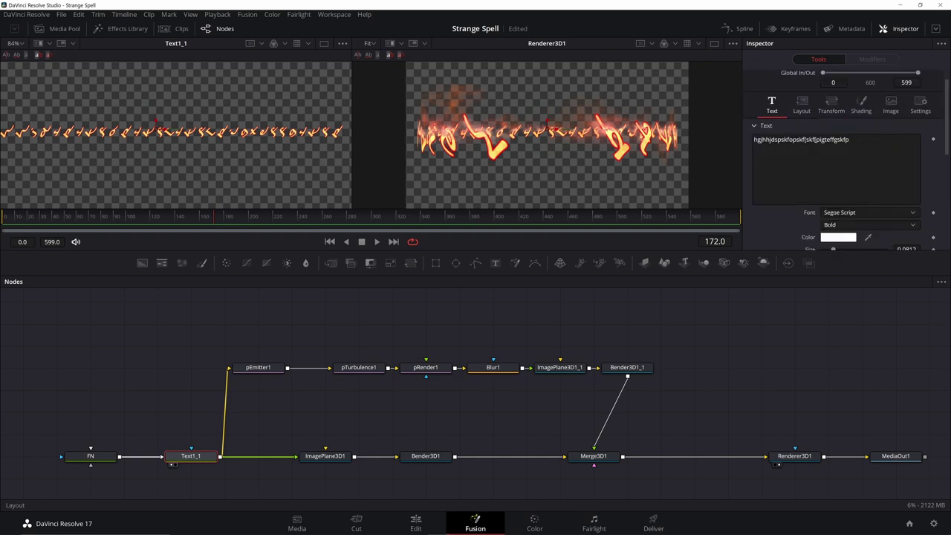
{"action": "type", "text": "gf"}
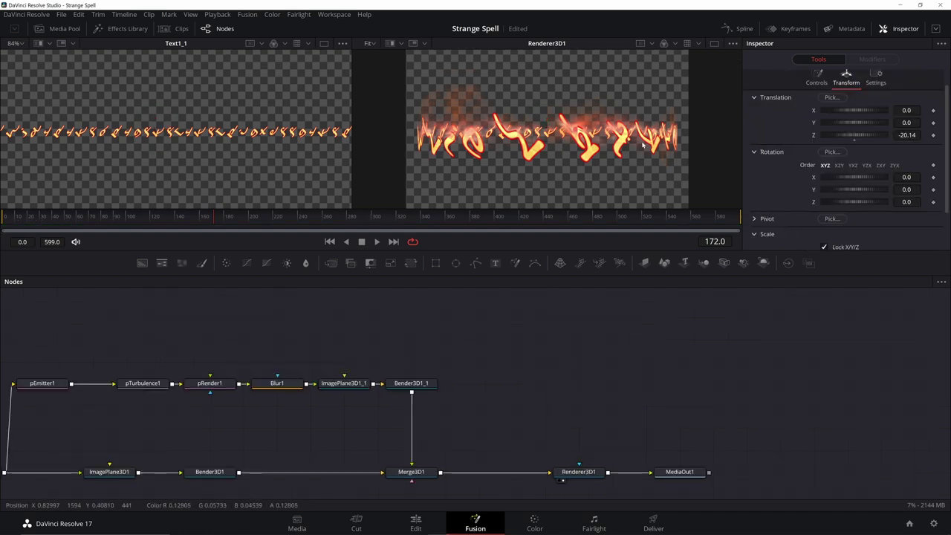
Add an unconnected Shape 3D node in the row beyond Bender3D1_1, above the Renderer3D1 node
{"action": "key", "text": "shift+space"}
{"action": "type", "text": "Merge 3D"}
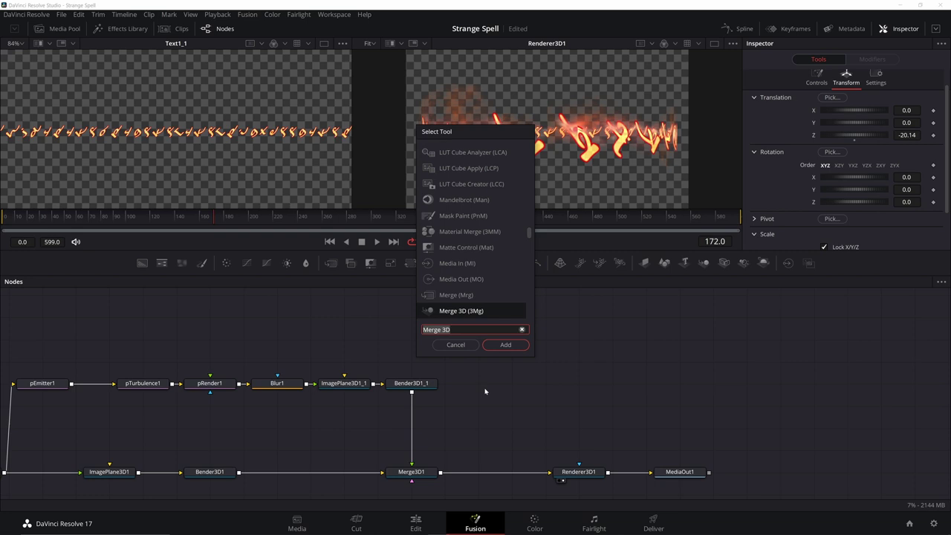
{"action": "type", "text": "shap"}
{"action": "key", "text": "Return"}
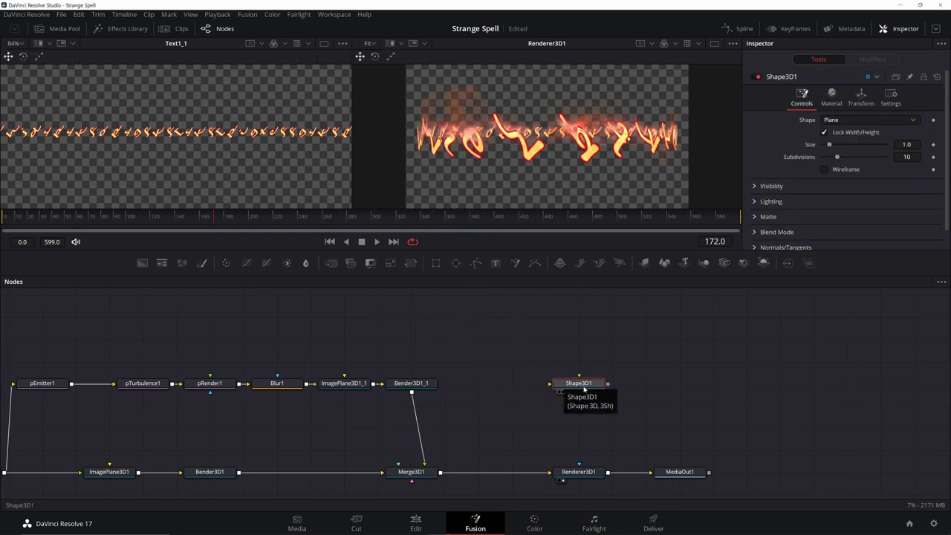
{"action": "left_click_drag", "start_coordinate": [584, 388], "coordinate": [550, 387]}
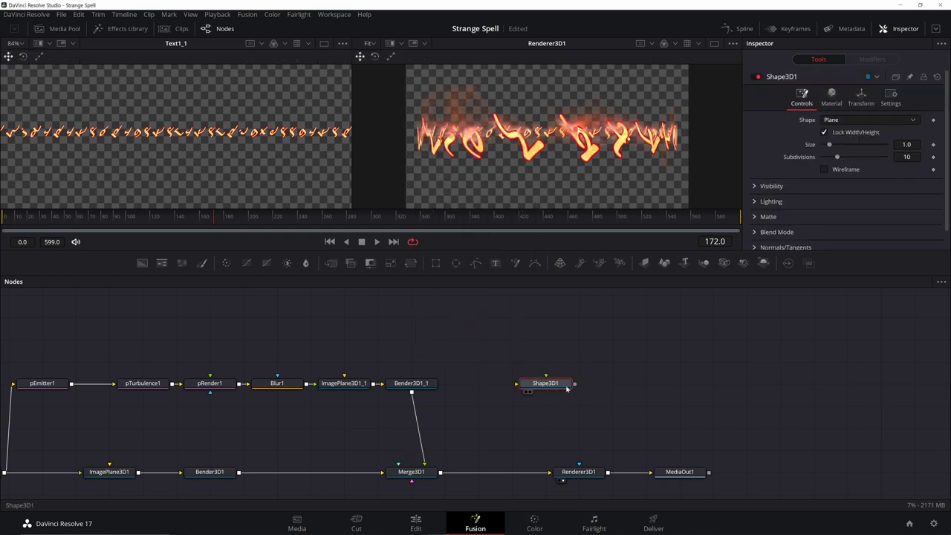
Make Shape3D1 a cylinder with radius 8, height 0.05 and 50 base subdivisions
{"action": "left_click", "coordinate": [847, 119]}
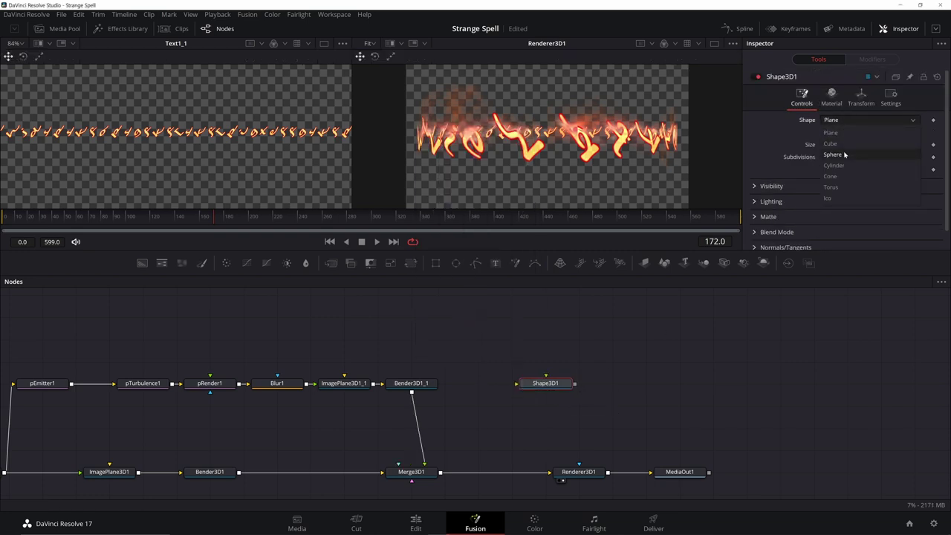
{"action": "left_click", "coordinate": [833, 165]}
{"action": "type", "text": "8"}
{"action": "key", "text": "Tab"}
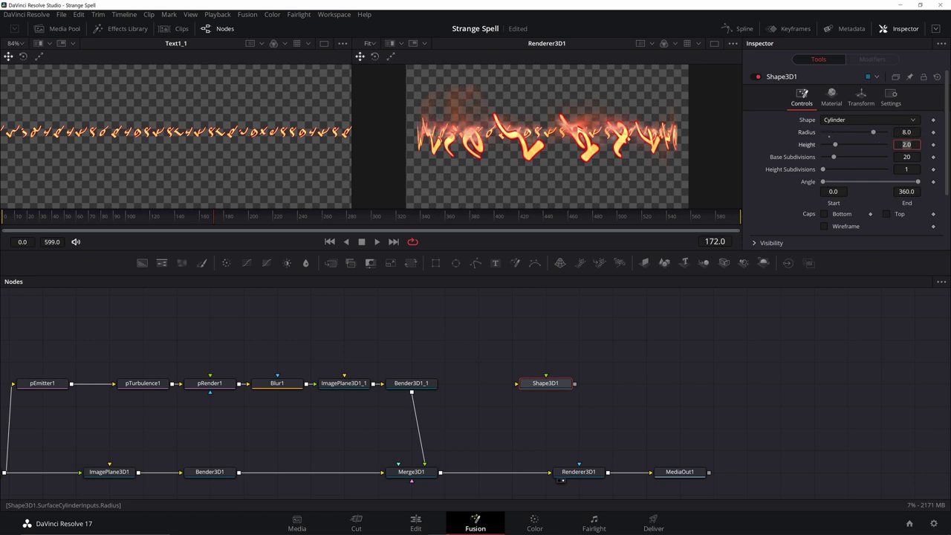
{"action": "key", "text": "Tab"}
{"action": "type", "text": "50"}
{"action": "key", "text": "Tab"}
{"action": "double_click", "coordinate": [906, 145]}
{"action": "type", "text": "0.05"}
{"action": "key", "text": "Tab"}
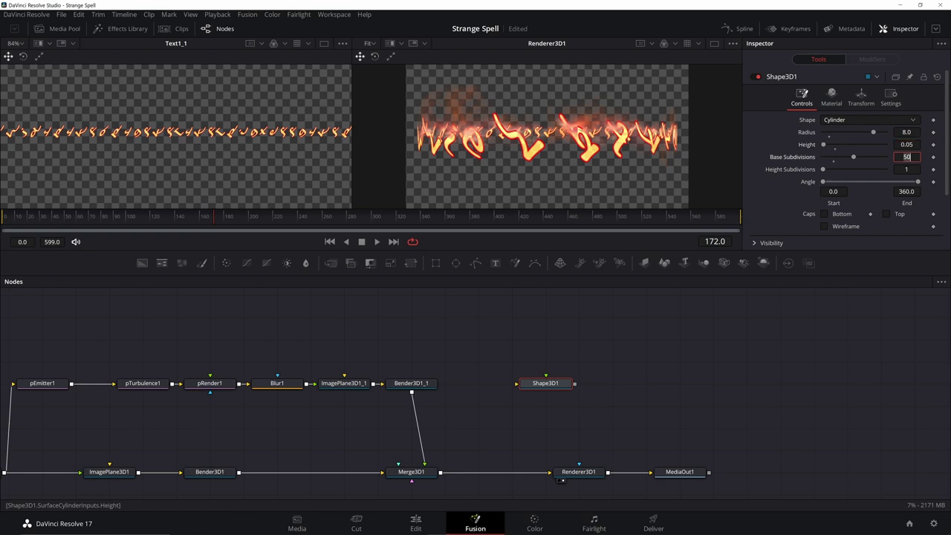
Connect Shape3D1 to Merge3D1, return Merge3D1 to the main node row and display it in the second viewer
{"action": "left_click_drag", "start_coordinate": [575, 383], "coordinate": [409, 479]}
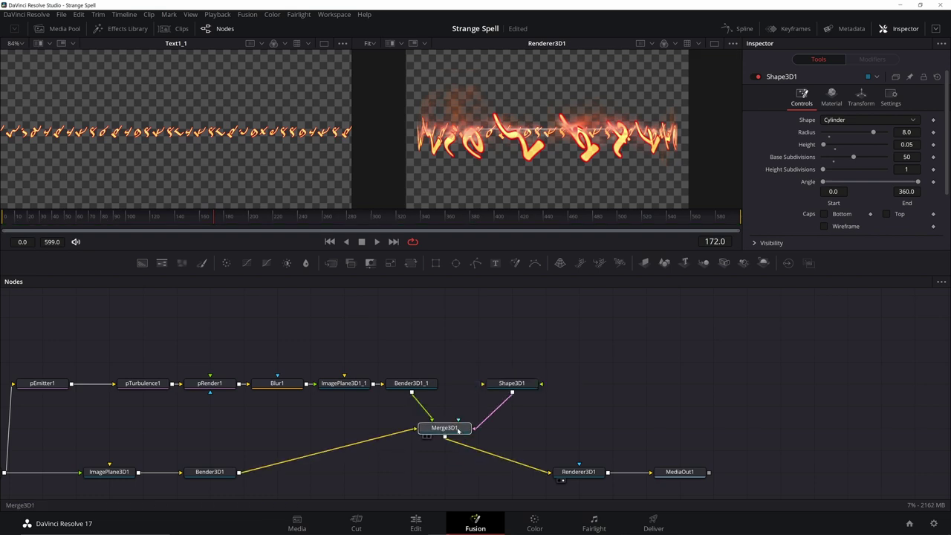
{"action": "left_click_drag", "start_coordinate": [457, 431], "coordinate": [426, 474]}
{"action": "key", "text": "2"}
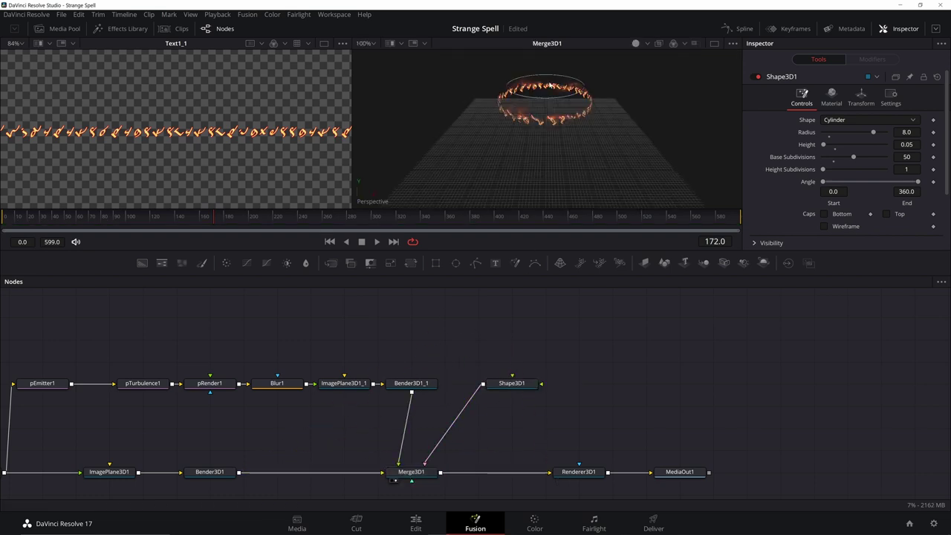
{"action": "scroll", "coordinate": [550, 86], "scroll_direction": "up", "scroll_amount": 4}
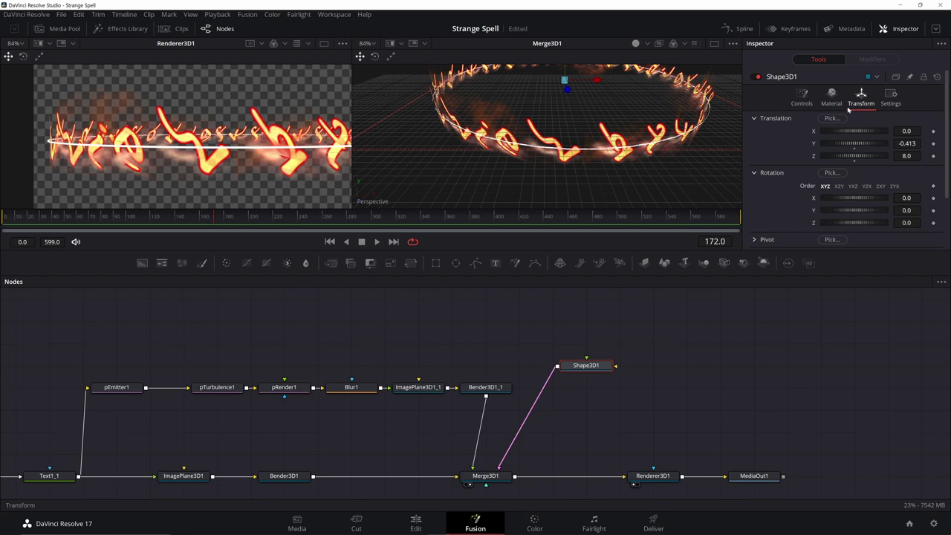
Give Shape3D1's diffuse material red 3.44, green 1.37, blue 0.8 and opacity 0.575
{"action": "left_click", "coordinate": [831, 97]}
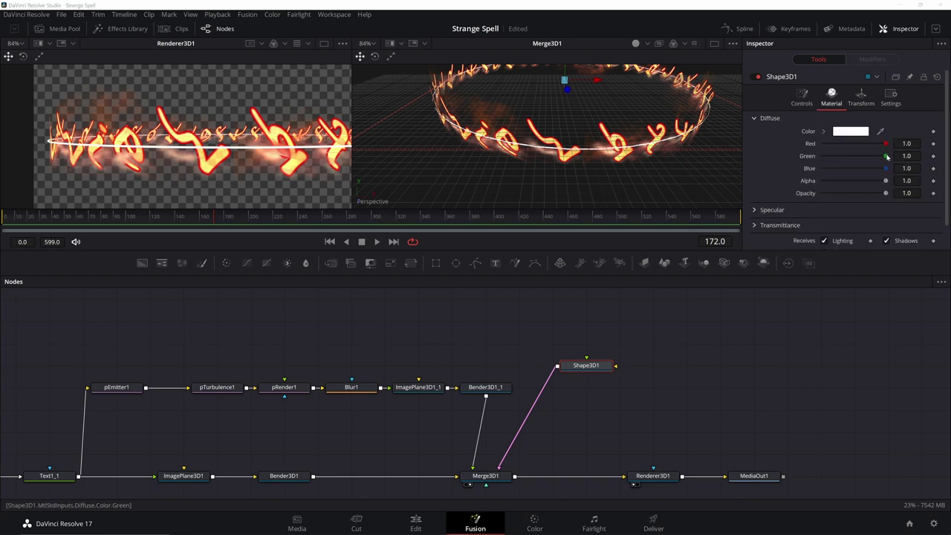
{"action": "left_click_drag", "start_coordinate": [886, 157], "coordinate": [853, 169]}
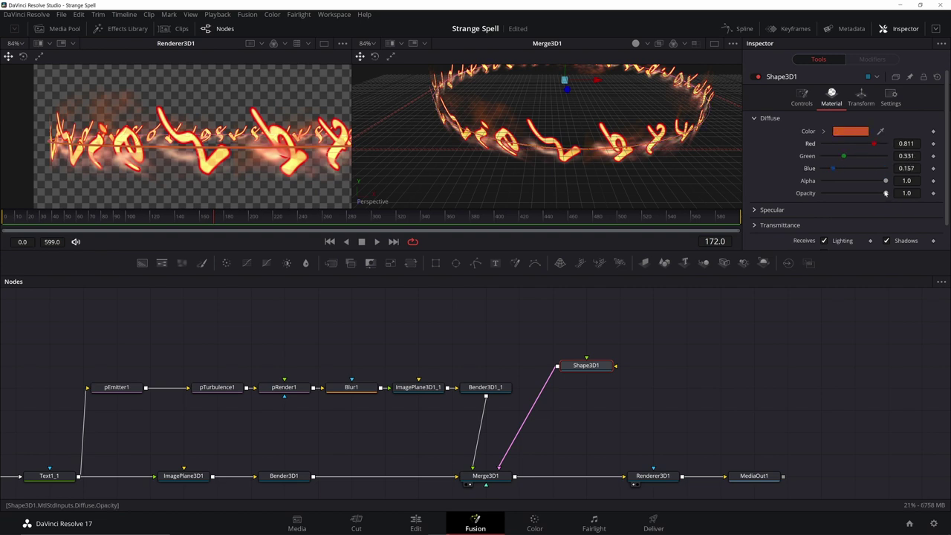
{"action": "left_click_drag", "start_coordinate": [885, 193], "coordinate": [850, 193]}
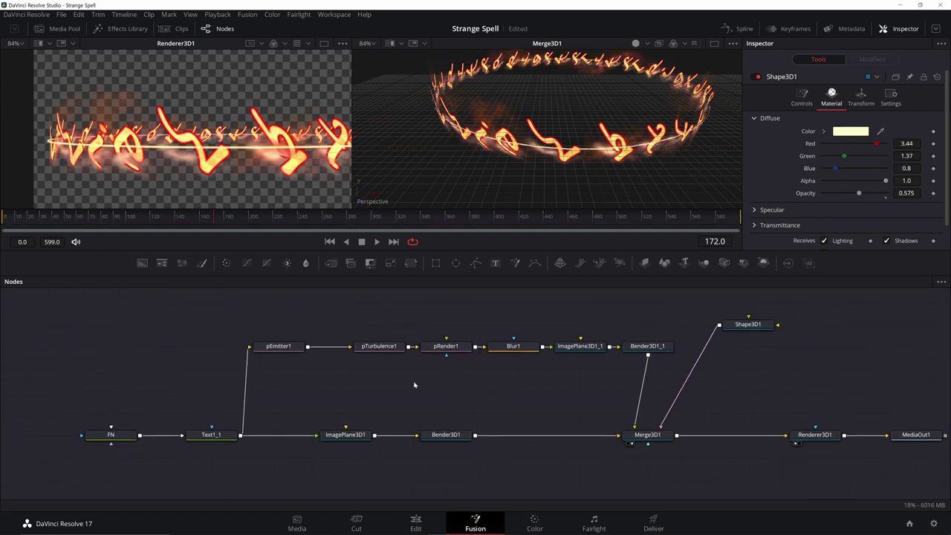
Add unconnected Glow and Blur nodes between the main node row and the particle row
{"action": "left_click_drag", "start_coordinate": [415, 384], "coordinate": [455, 398]}
{"action": "left_click_drag", "start_coordinate": [342, 396], "coordinate": [384, 424]}
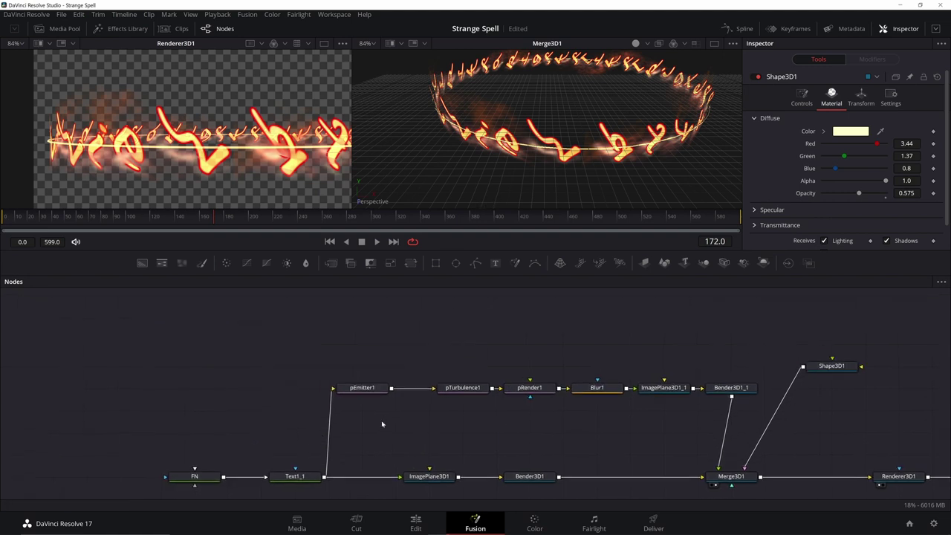
{"action": "left_click_drag", "start_coordinate": [618, 443], "coordinate": [559, 410]}
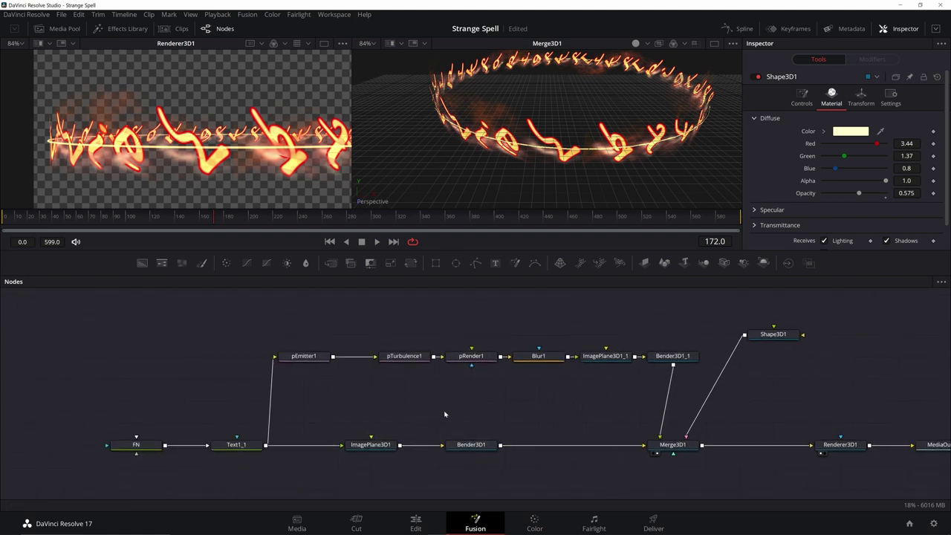
{"action": "key", "text": "shift+space"}
{"action": "type", "text": "glow"}
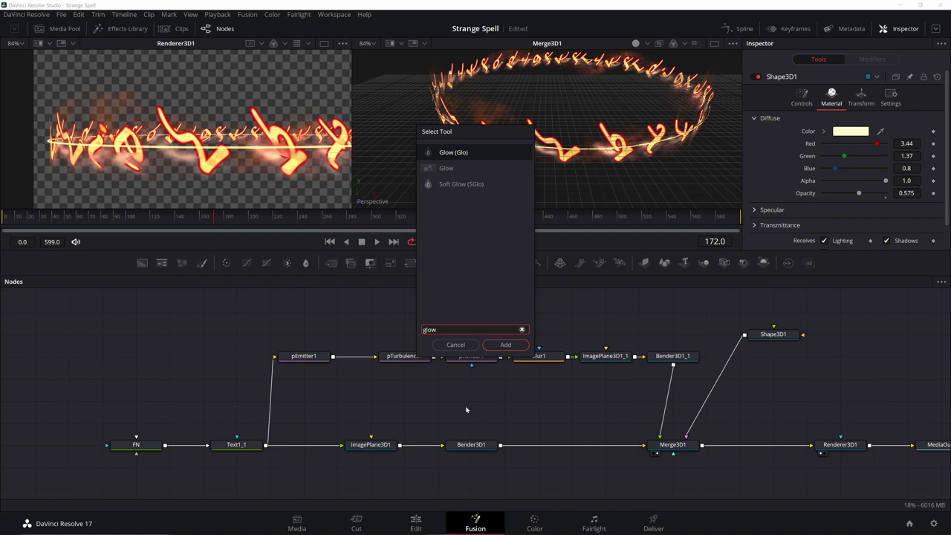
{"action": "key", "text": "Return"}
Insert Glow1 and Blur2 between Text1_1 and ImagePlane3D1, with glow size 11.8, glow 0.843, blend 0.2 and blur size 1.6
{"action": "mouse_move", "coordinate": [501, 435]}
{"action": "left_mouse_down"}
{"action": "mouse_move", "coordinate": [373, 462]}
{"action": "mouse_move", "coordinate": [492, 450]}
{"action": "left_mouse_up"}
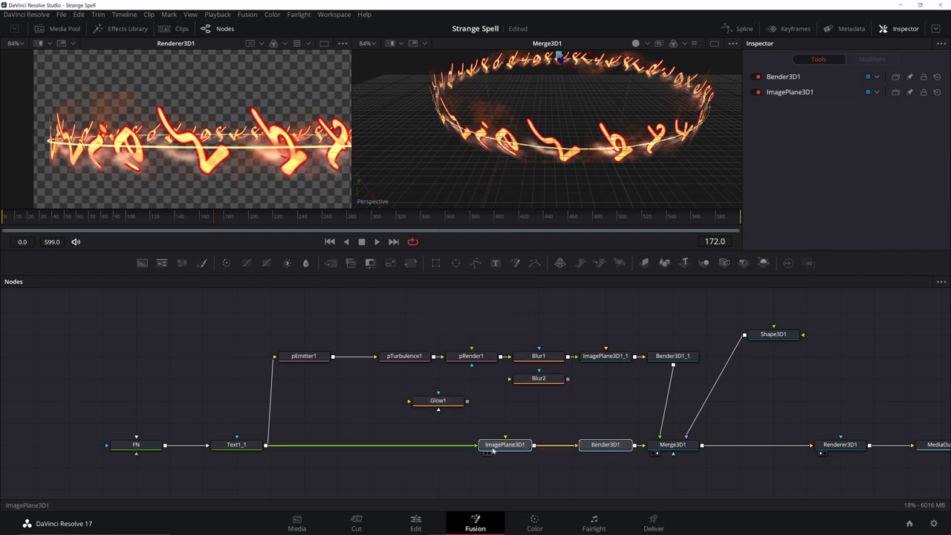
{"action": "left_click_drag", "start_coordinate": [443, 400], "coordinate": [325, 447]}
{"action": "left_click_drag", "start_coordinate": [325, 447], "coordinate": [306, 447]}
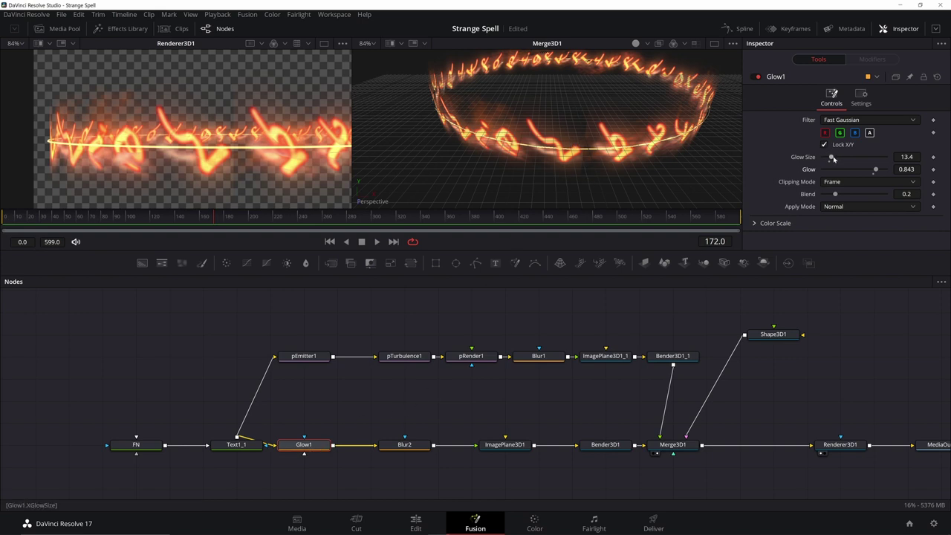
{"action": "left_click_drag", "start_coordinate": [831, 157], "coordinate": [831, 158]}
{"action": "left_click_drag", "start_coordinate": [806, 394], "coordinate": [829, 374]}
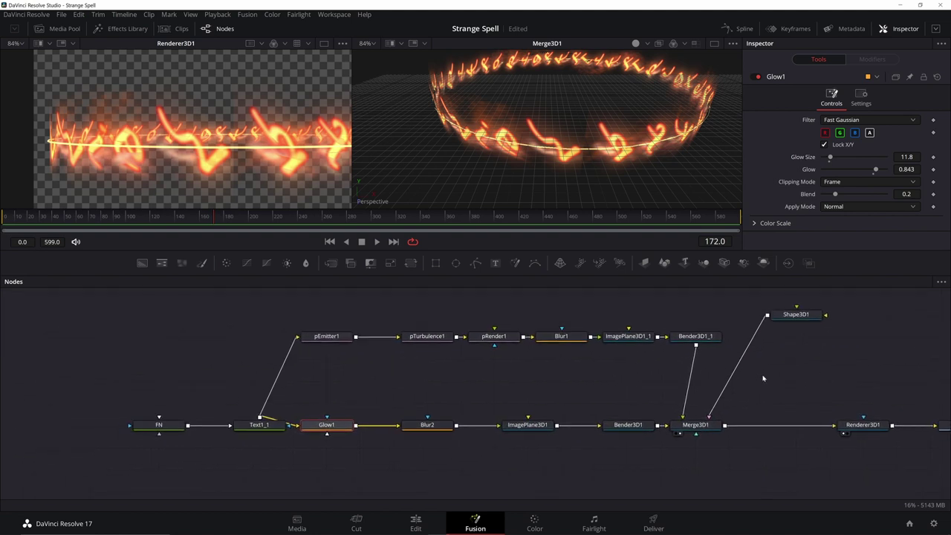
{"action": "left_click", "coordinate": [422, 432]}
Add an unconnected FastNoise node above pEmitter1
{"action": "key", "text": "shift+space"}
{"action": "type", "text": "blur"}
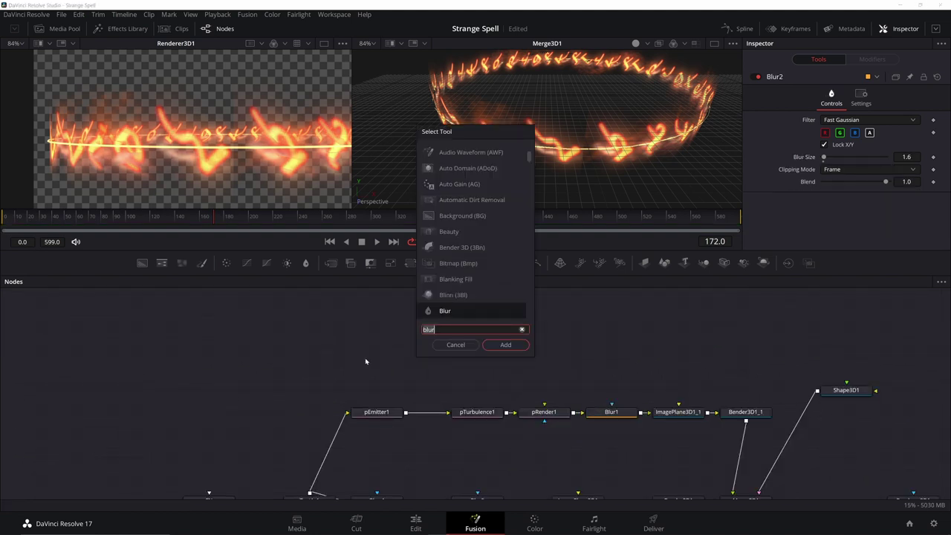
{"action": "key", "text": "BackSpace"}
{"action": "key", "text": "BackSpace"}
{"action": "key", "text": "BackSpace"}
{"action": "key", "text": "BackSpace"}
{"action": "type", "text": "fast"}
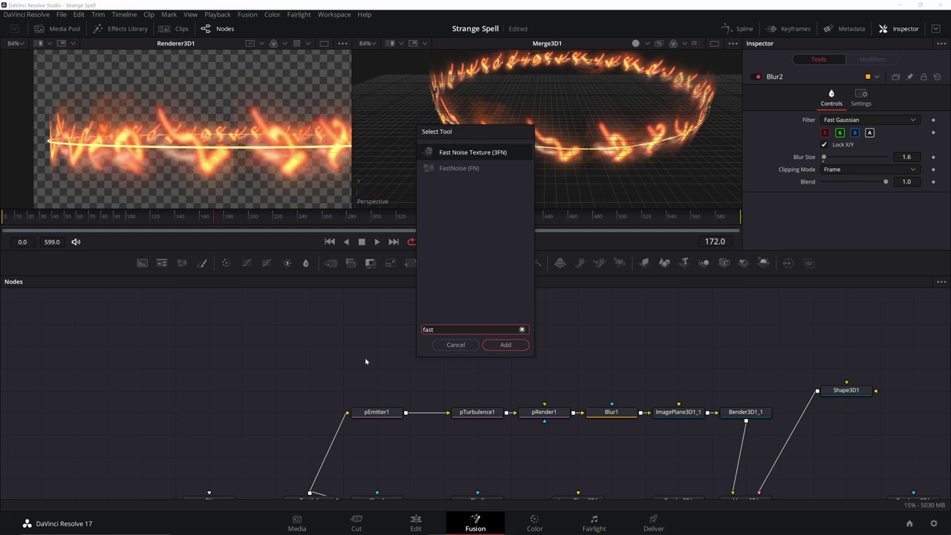
{"action": "double_click", "coordinate": [467, 169]}
Add a Displace node linked to FastNoise1, and set the noise detail to 10, brightness to 1 and seethe rate to 0.228
{"action": "key", "text": "shift+space"}
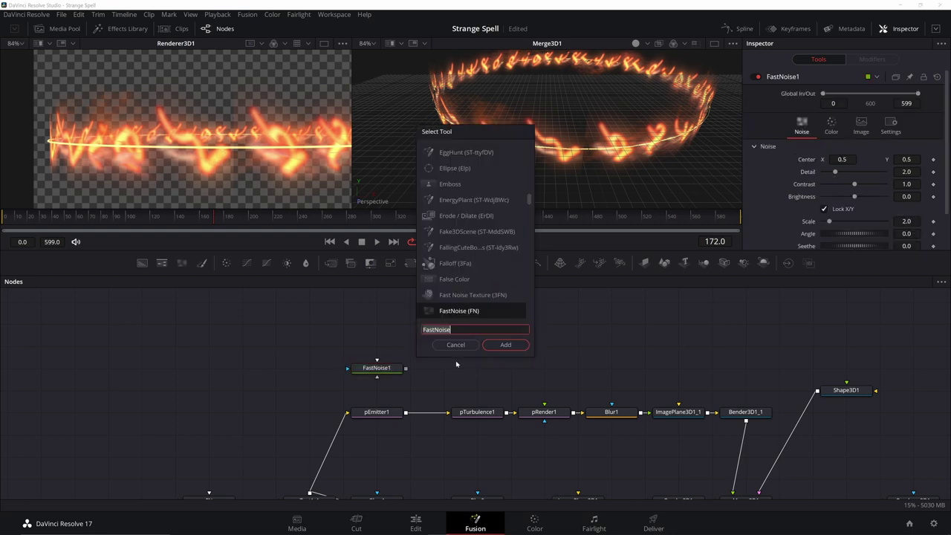
{"action": "type", "text": "disp"}
{"action": "key", "text": "Return"}
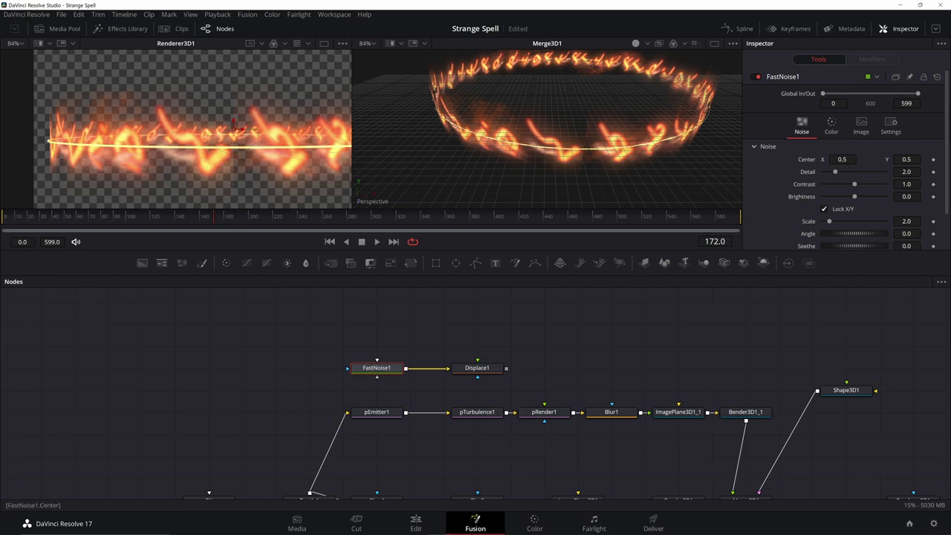
{"action": "left_click_drag", "start_coordinate": [835, 171], "coordinate": [832, 217]}
{"action": "scroll", "coordinate": [817, 224], "scroll_direction": "down", "scroll_amount": 2}
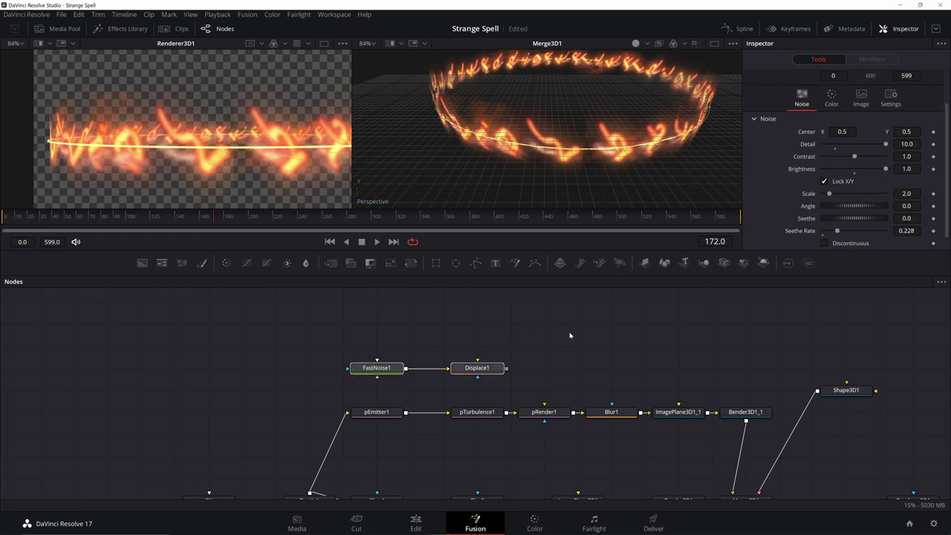
Duplicate the FastNoise1 and Displace1 pair and place the copy above the particle row
{"action": "left_click", "coordinate": [570, 335]}
{"action": "key", "text": "ctrl+v"}
{"action": "left_click_drag", "start_coordinate": [577, 358], "coordinate": [667, 322]}
Wire Displace1 with its noise between Text1_1 and pEmitter1, and Displace1_1 with its noise between Blur1 and ImagePlane3D1_1
{"action": "left_click_drag", "start_coordinate": [431, 342], "coordinate": [264, 408]}
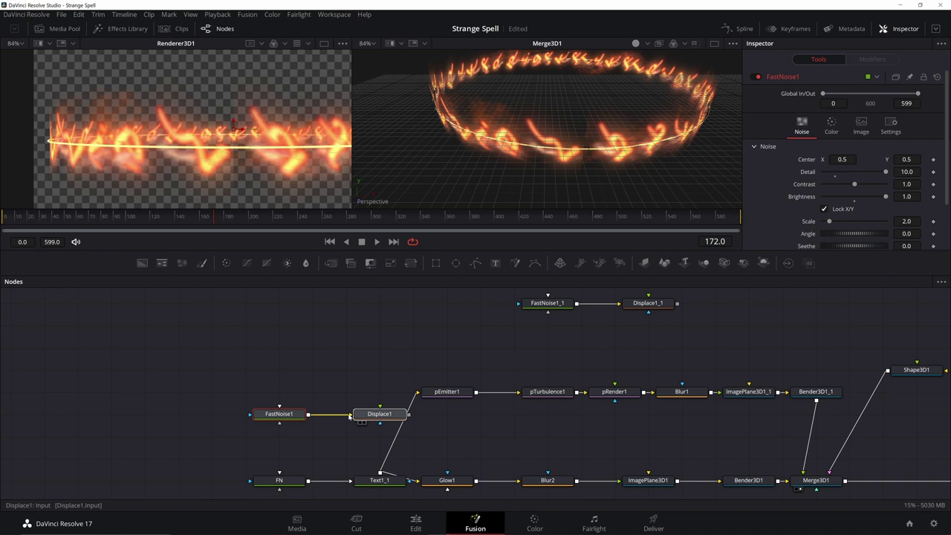
{"action": "left_click_drag", "start_coordinate": [349, 416], "coordinate": [382, 416]}
{"action": "left_click", "coordinate": [405, 413]}
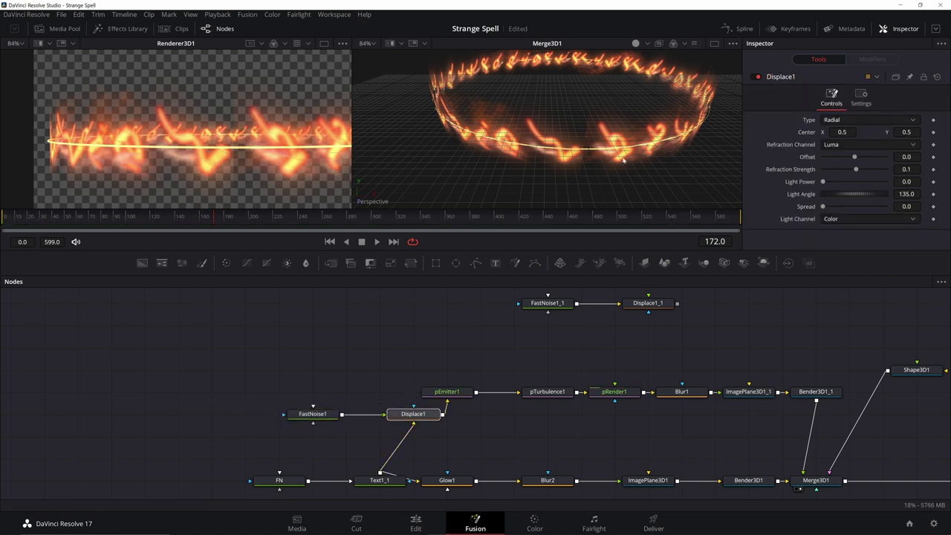
{"action": "left_click_drag", "start_coordinate": [507, 374], "coordinate": [389, 320]}
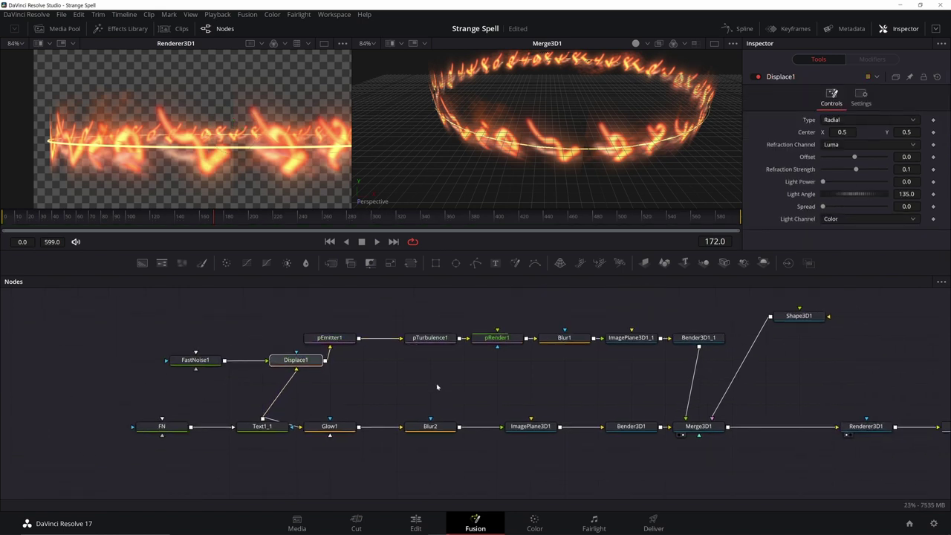
{"action": "left_click_drag", "start_coordinate": [430, 387], "coordinate": [367, 414]}
Set pTurbulence1's Y strength to 0, Z strength to 0.005 and density to 5, and save the project
{"action": "left_click", "coordinate": [301, 398]}
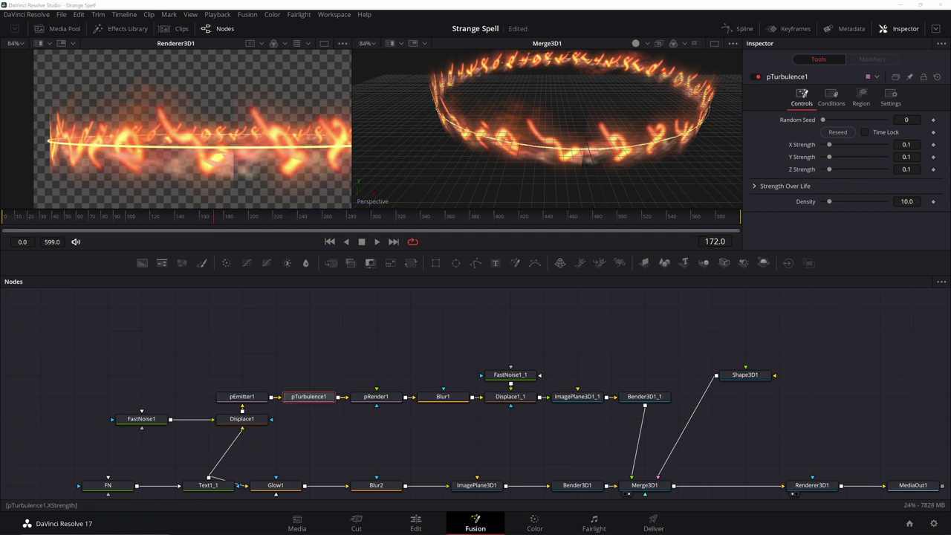
{"action": "left_click_drag", "start_coordinate": [829, 159], "coordinate": [806, 159]}
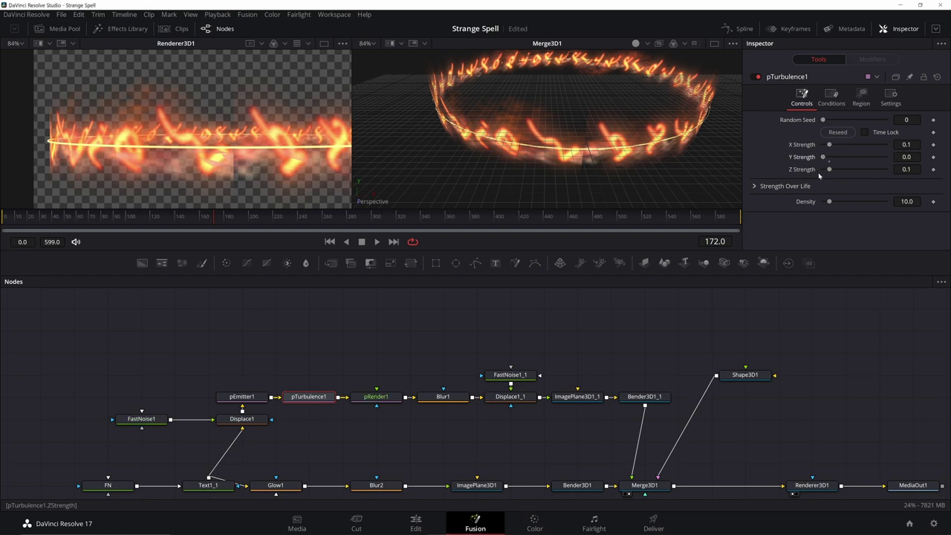
{"action": "left_click", "coordinate": [906, 169]}
{"action": "type", "text": "0.005"}
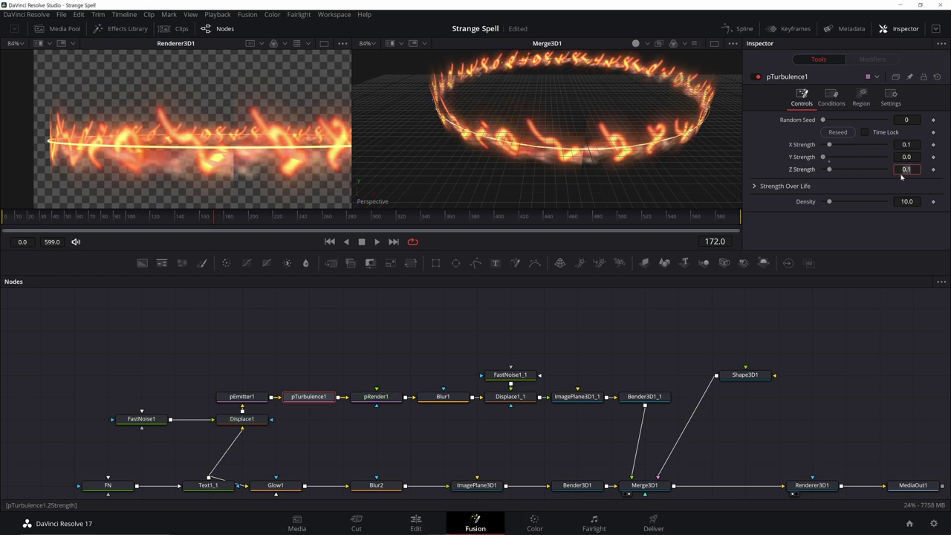
{"action": "key", "text": "Tab"}
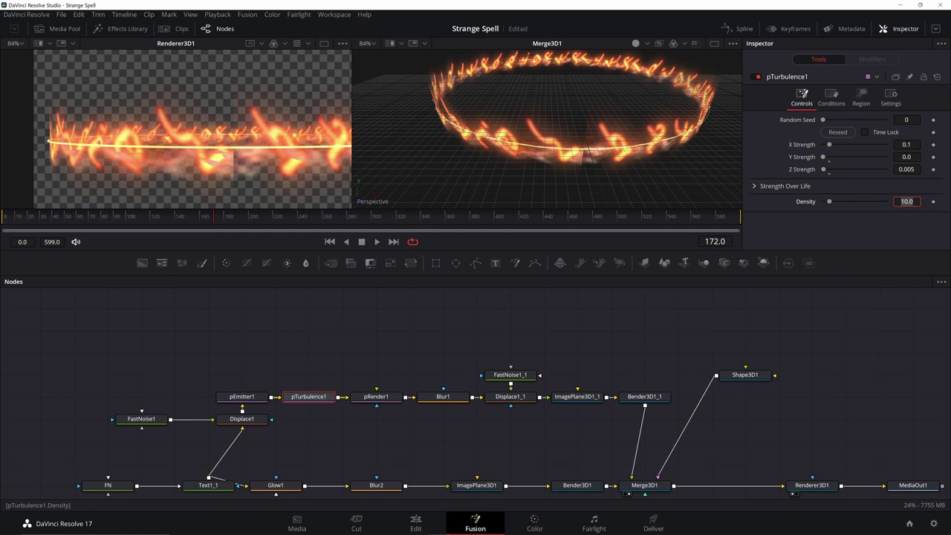
{"action": "type", "text": "5"}
{"action": "key", "text": "Tab"}
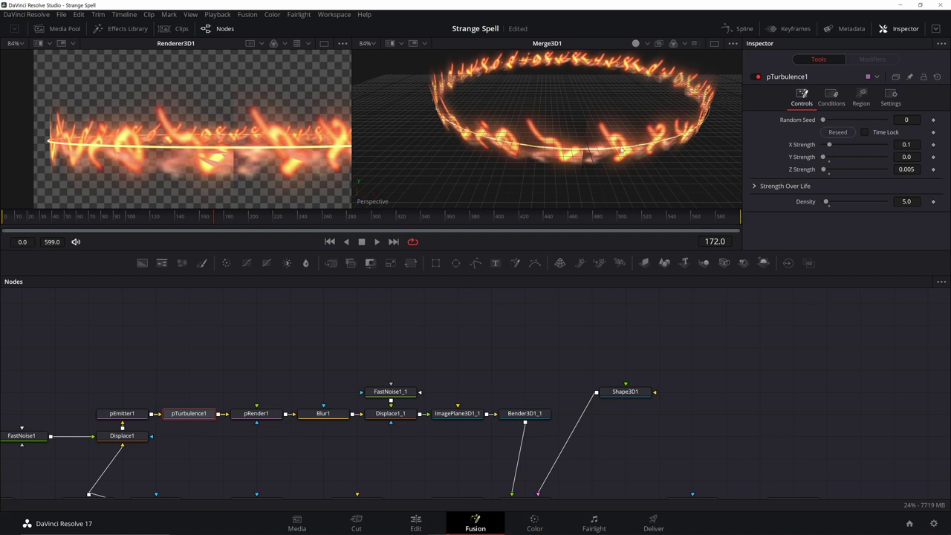
{"action": "key", "text": "ctrl+s"}
Duplicate pEmitter1, pTurbulence1 and pRender1 into the empty area above Renderer3D1 and MediaOut1
{"action": "left_click_drag", "start_coordinate": [570, 364], "coordinate": [431, 318]}
{"action": "left_click_drag", "start_coordinate": [680, 364], "coordinate": [610, 354]}
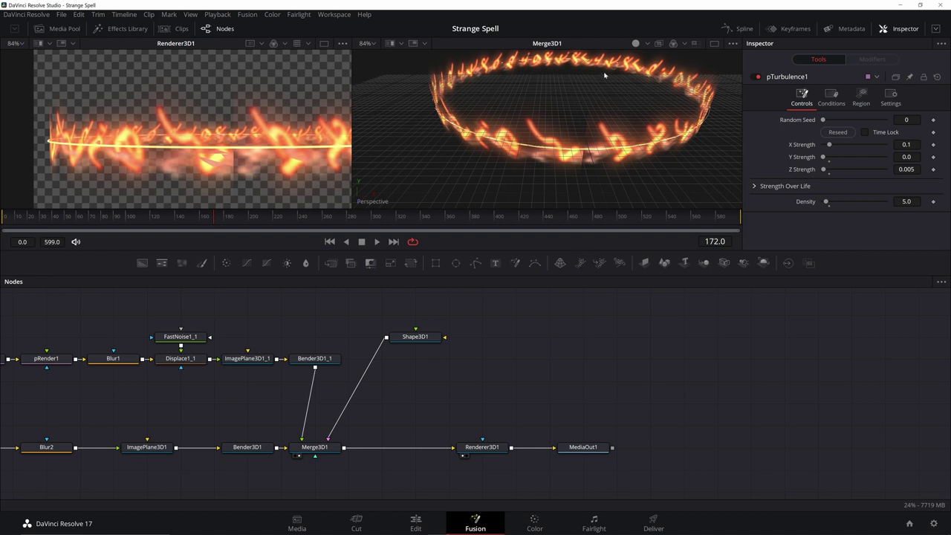
{"action": "scroll", "coordinate": [794, 375], "scroll_direction": "left", "scroll_amount": 5}
{"action": "scroll", "coordinate": [795, 375], "scroll_direction": "up", "scroll_amount": 1}
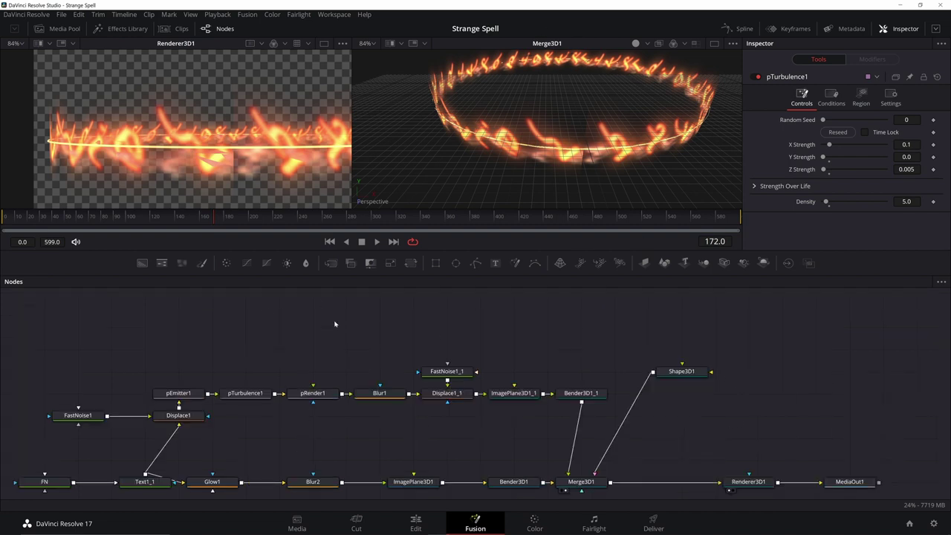
{"action": "left_click_drag", "start_coordinate": [334, 324], "coordinate": [157, 395]}
{"action": "key", "text": "ctrl+c"}
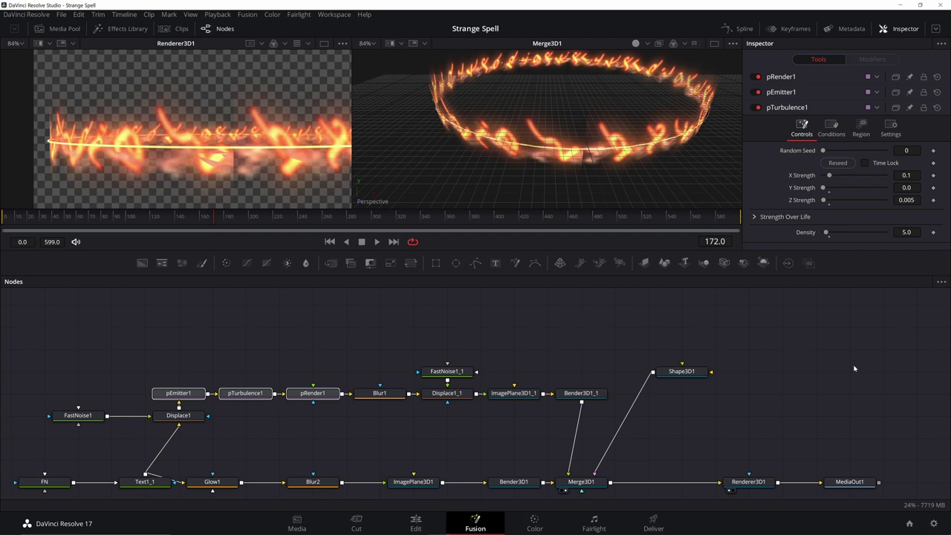
{"action": "scroll", "coordinate": [446, 371], "scroll_direction": "right", "scroll_amount": 5}
{"action": "key", "text": "ctrl+v"}
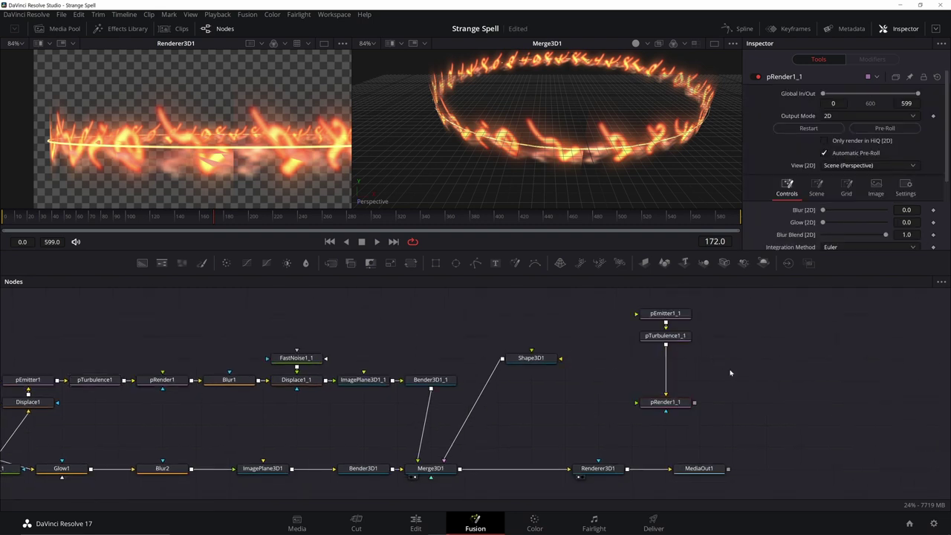
Insert a pVortex node between pTurbulence1_1 and pRender1_1, and connect pRender1_1 to Merge3D1
{"action": "key", "text": "shift+space"}
{"action": "type", "text": "vort"}
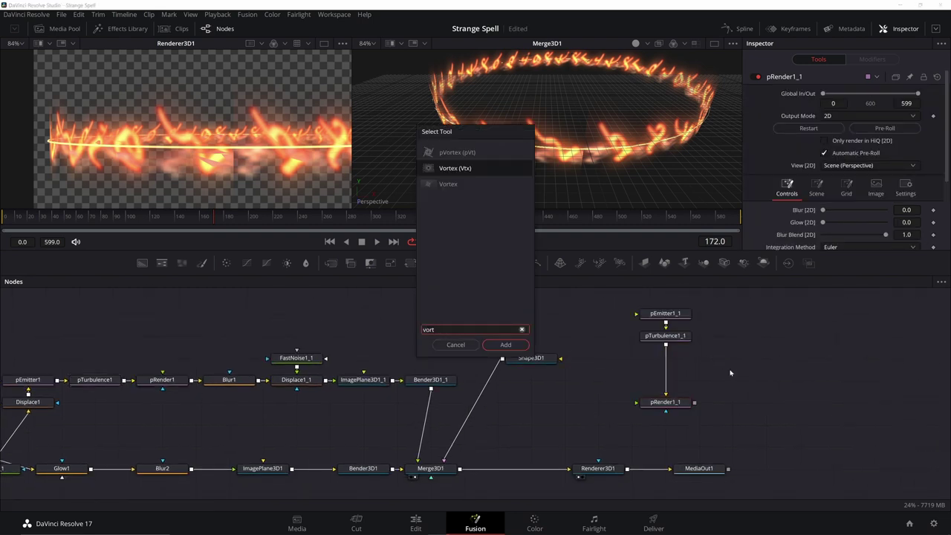
{"action": "key", "text": "Return"}
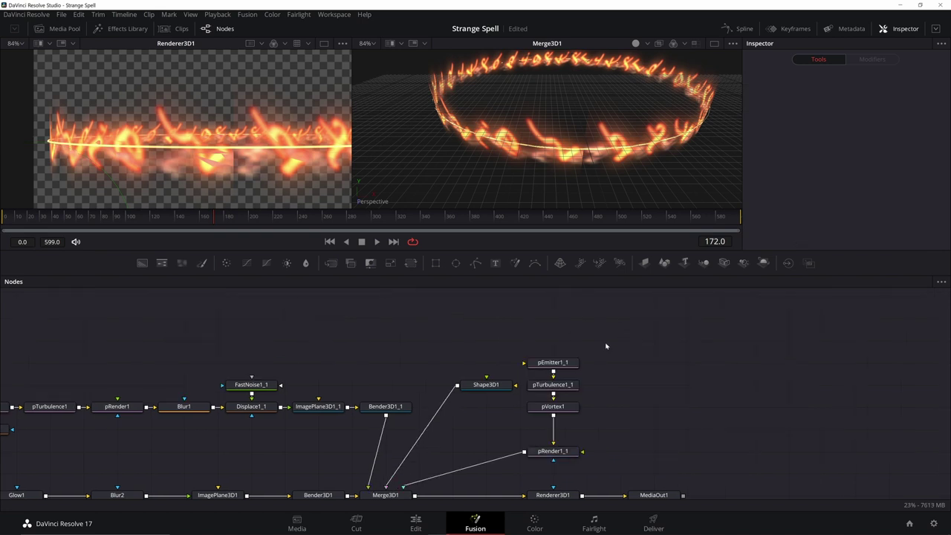
Duplicate Shape3D1 above pEmitter1_1 and set the copy's height to 1
{"action": "left_click", "coordinate": [487, 384]}
{"action": "key", "text": "ctrl+c"}
{"action": "key", "text": "ctrl+v"}
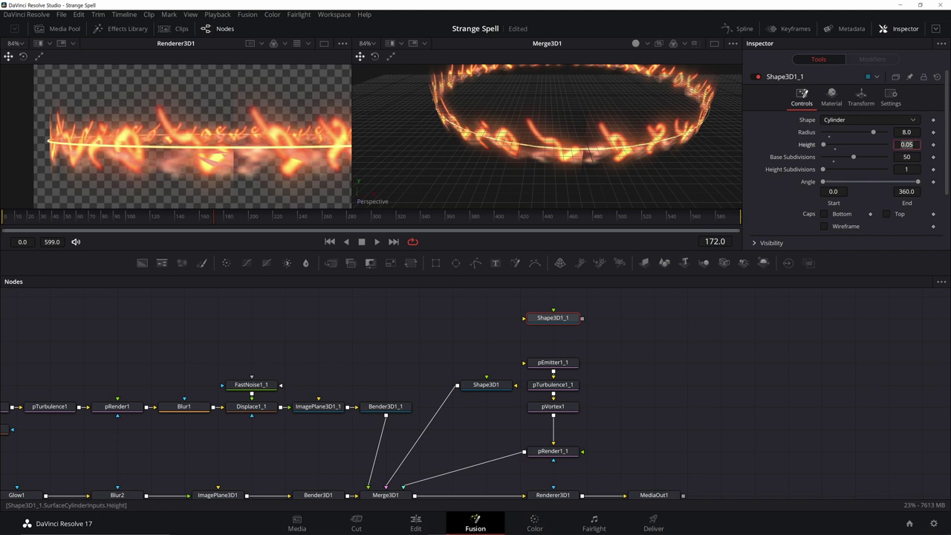
{"action": "type", "text": "1"}
{"action": "key", "text": "Tab"}
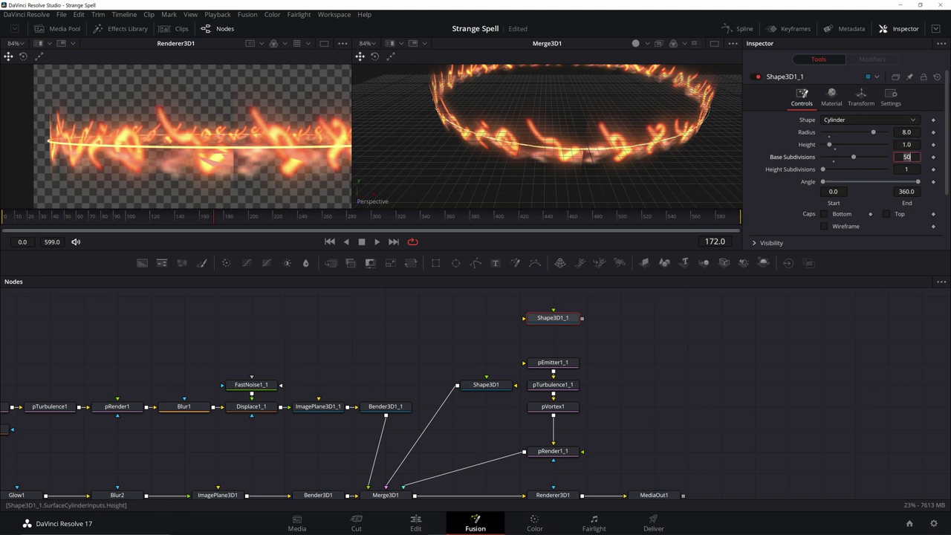
Set pEmitter1_1's region to Mesh and its region type to Surface
{"action": "left_click", "coordinate": [552, 361]}
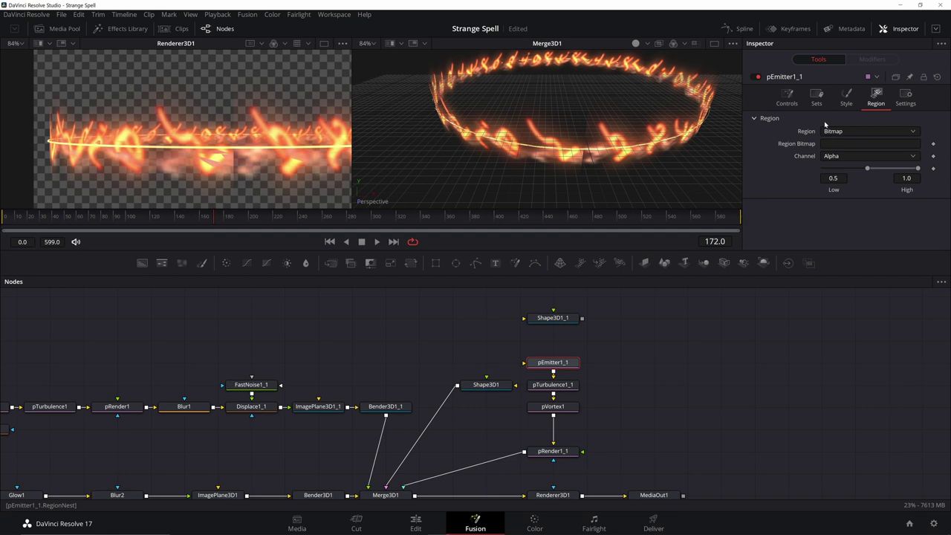
{"action": "left_click", "coordinate": [833, 131]}
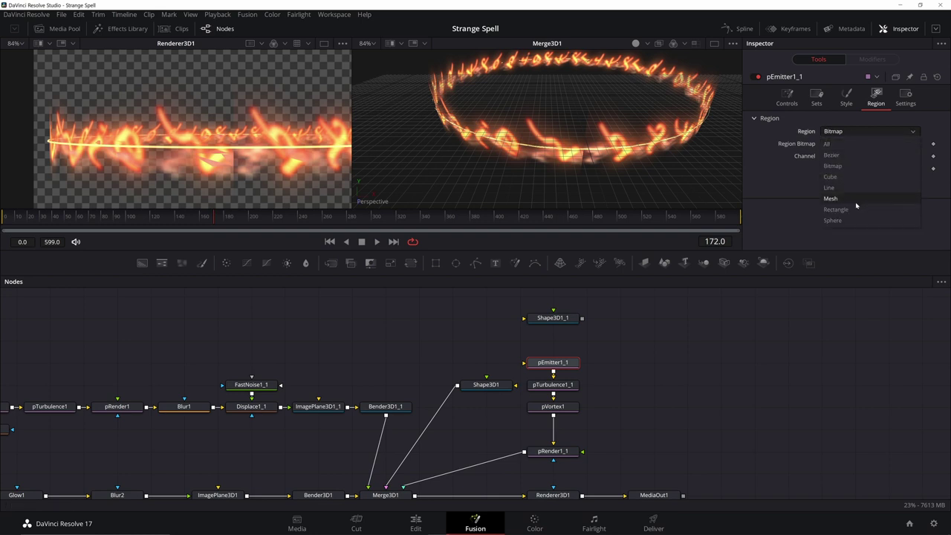
{"action": "left_click", "coordinate": [830, 198]}
{"action": "left_click_drag", "start_coordinate": [581, 318], "coordinate": [525, 364]}
{"action": "left_click", "coordinate": [861, 144]}
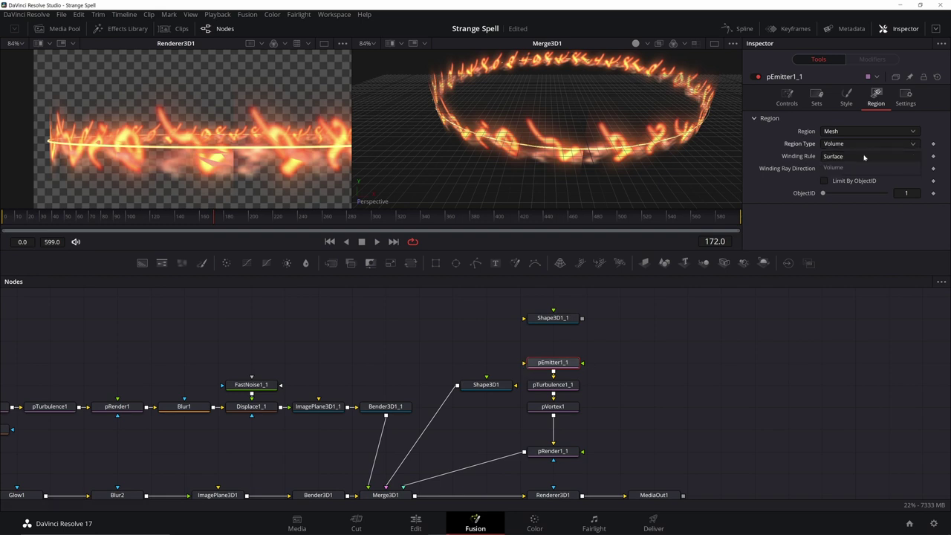
{"action": "left_click", "coordinate": [864, 156]}
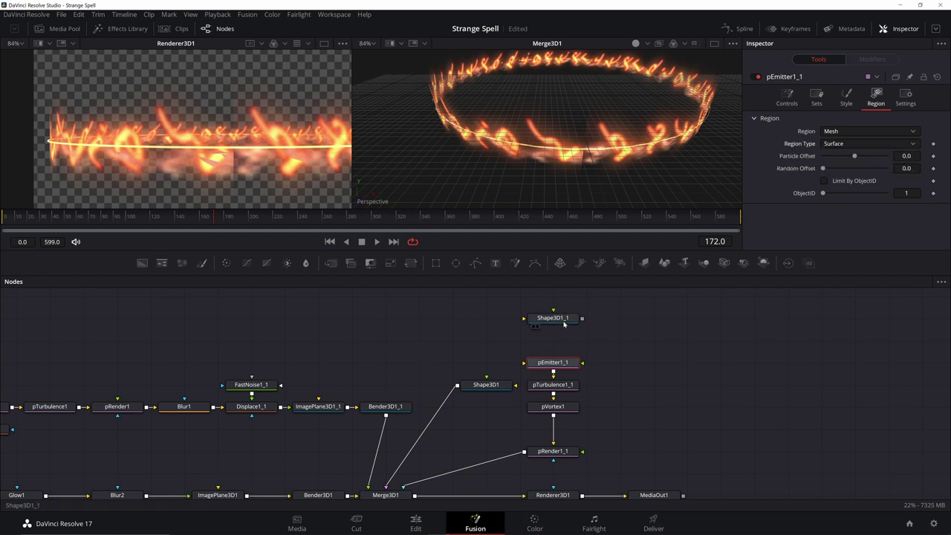
Connect Shape3D1_1 to pEmitter1_1 as its region mesh and display the shape in the second viewer
{"action": "left_click_drag", "start_coordinate": [562, 318], "coordinate": [562, 335]}
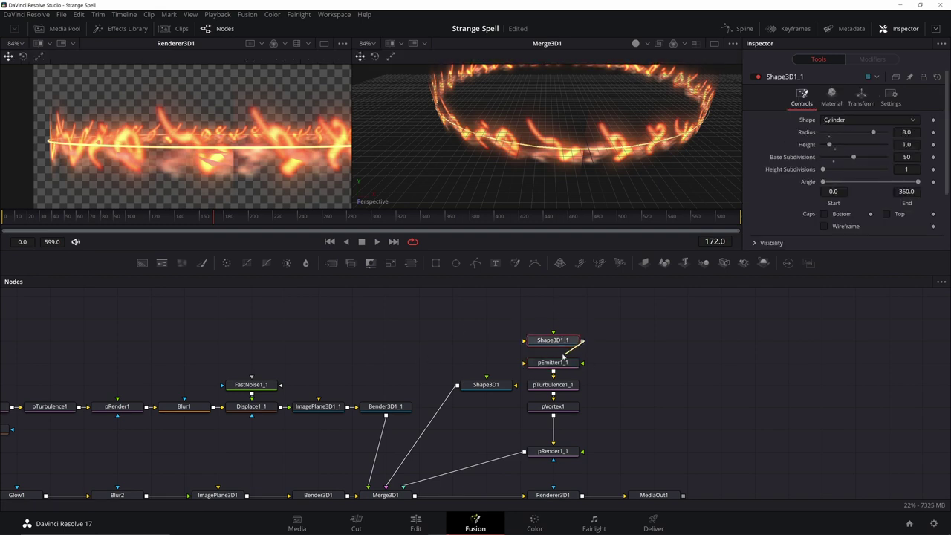
{"action": "key", "text": "2"}
Set pEmitter1_1's number to 1, number variance to 0 and lifespan to 100
{"action": "left_click", "coordinate": [565, 362]}
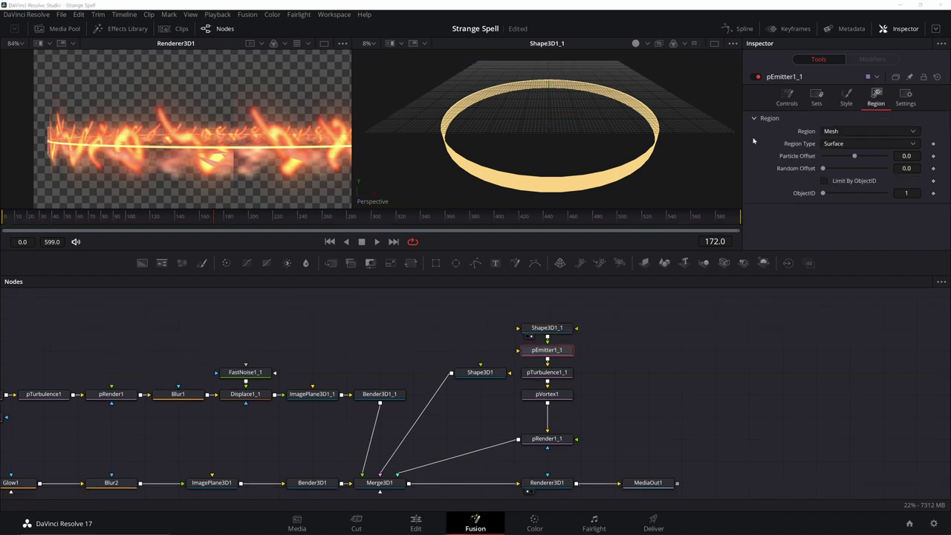
{"action": "left_click", "coordinate": [787, 97]}
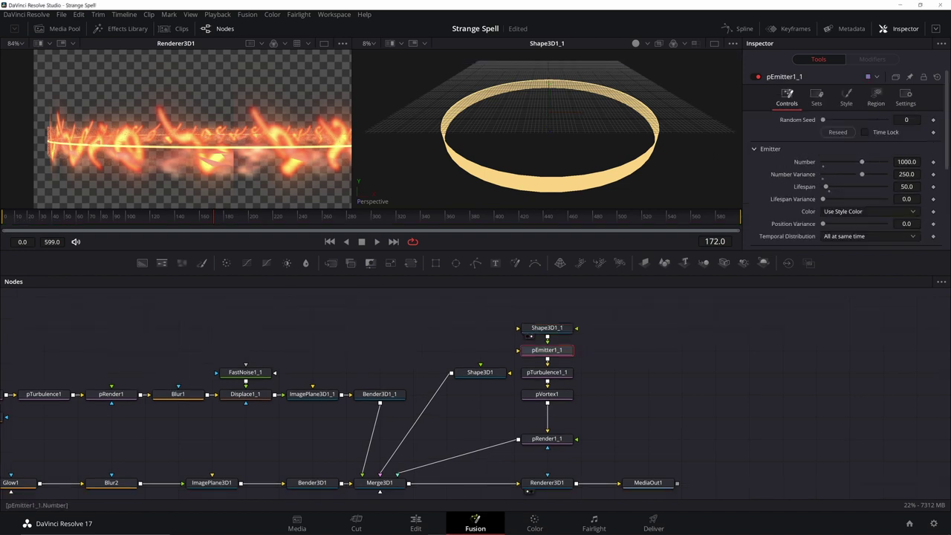
{"action": "double_click", "coordinate": [906, 162]}
{"action": "type", "text": "1"}
{"action": "key", "text": "Tab"}
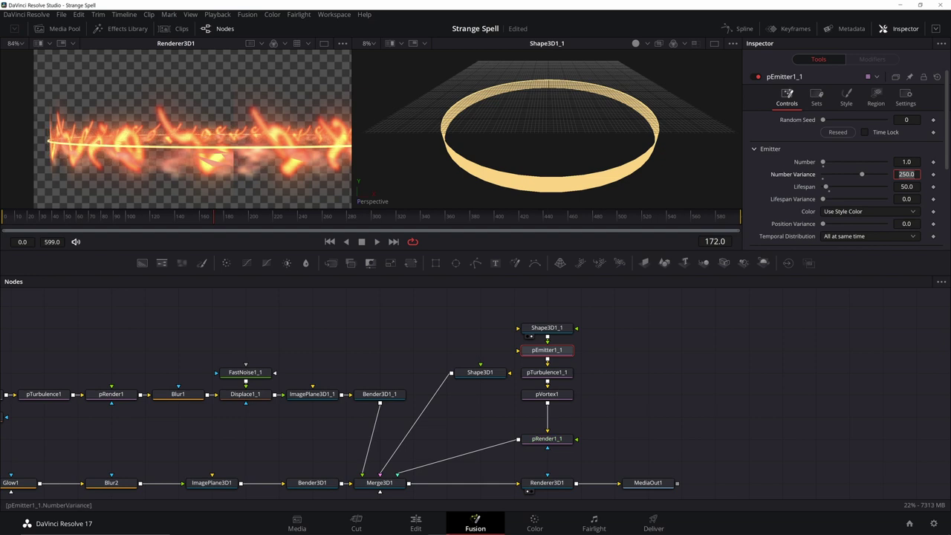
{"action": "type", "text": "0"}
{"action": "key", "text": "Tab"}
{"action": "type", "text": "100"}
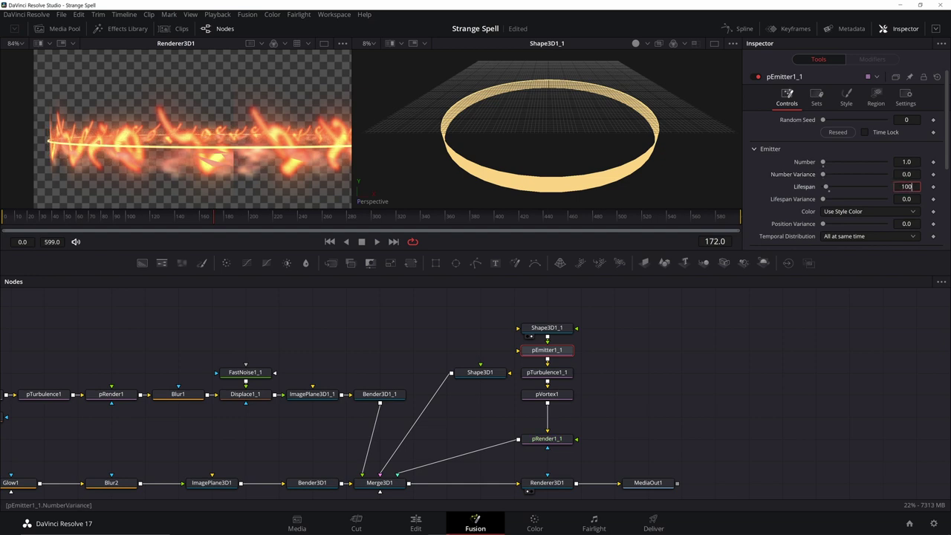
{"action": "key", "text": "Tab"}
Raise pEmitter1_1's velocity to about 0.11 and increase its angle and angle variance
{"action": "scroll", "coordinate": [825, 207], "scroll_direction": "down", "scroll_amount": 2}
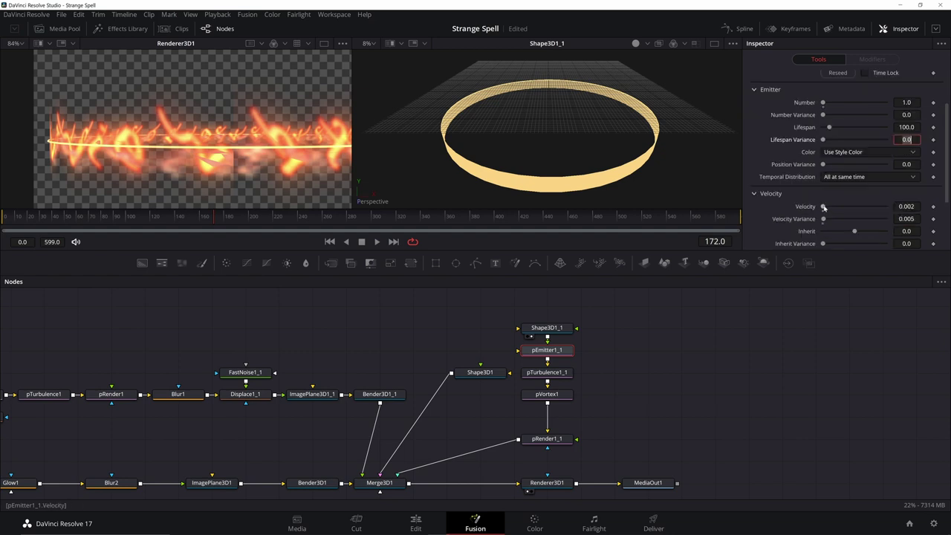
{"action": "left_click_drag", "start_coordinate": [824, 208], "coordinate": [831, 209]}
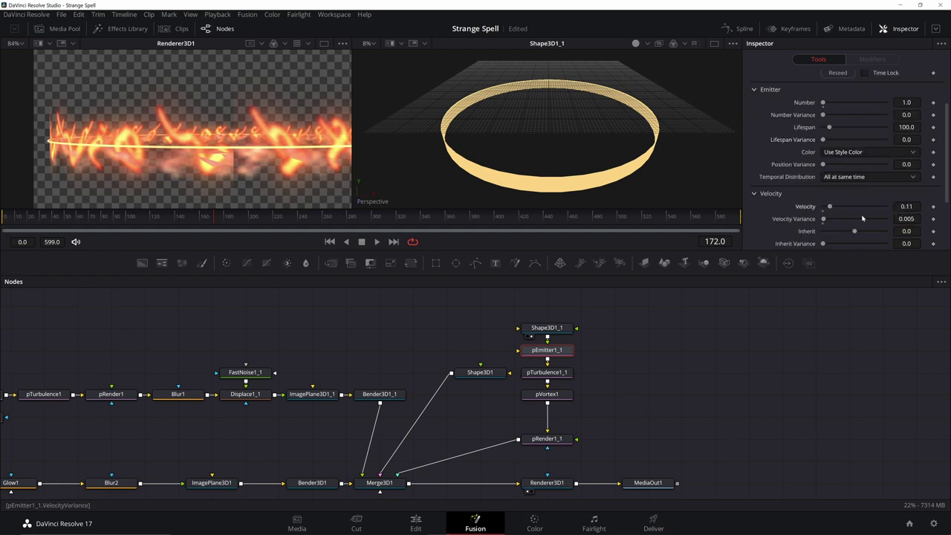
{"action": "scroll", "coordinate": [845, 218], "scroll_direction": "down", "scroll_amount": 2}
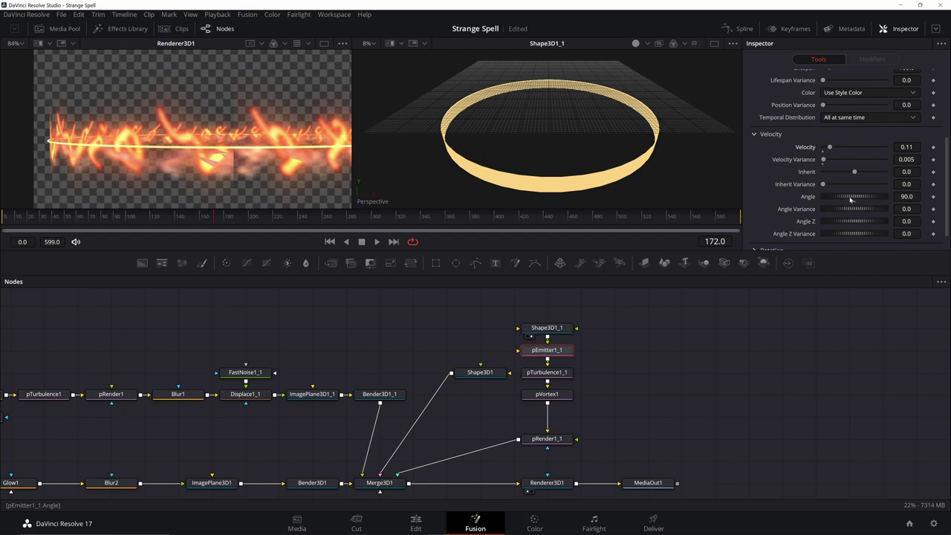
{"action": "left_click_drag", "start_coordinate": [854, 199], "coordinate": [862, 200]}
{"action": "left_click_drag", "start_coordinate": [854, 211], "coordinate": [872, 225]}
{"action": "scroll", "coordinate": [866, 227], "scroll_direction": "up", "scroll_amount": 2}
Change the end color of pEmitter1_1's Color Over Life gradient to pure red and move that stop to position 1.0
{"action": "left_click", "coordinate": [848, 102]}
{"action": "scroll", "coordinate": [858, 167], "scroll_direction": "down", "scroll_amount": 1}
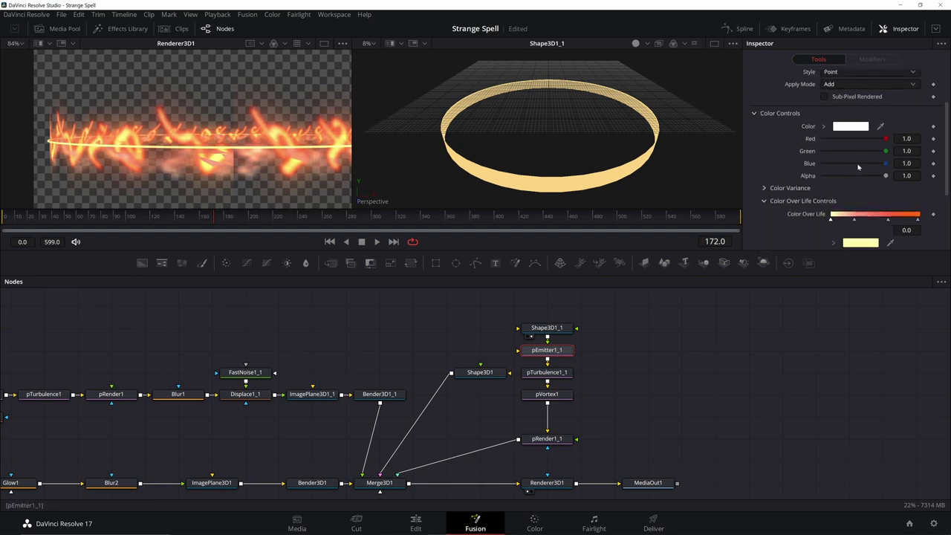
{"action": "scroll", "coordinate": [802, 145], "scroll_direction": "down", "scroll_amount": 3}
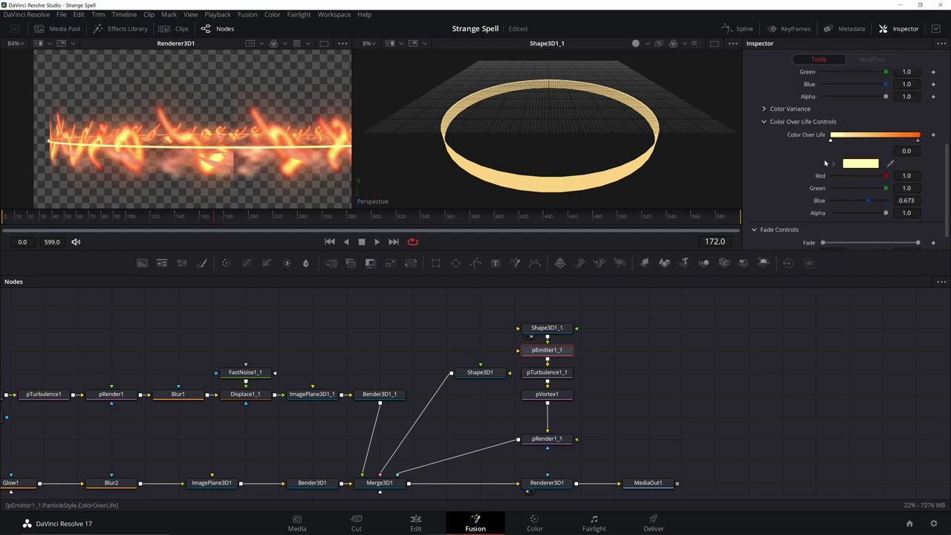
{"action": "left_click", "coordinate": [918, 141]}
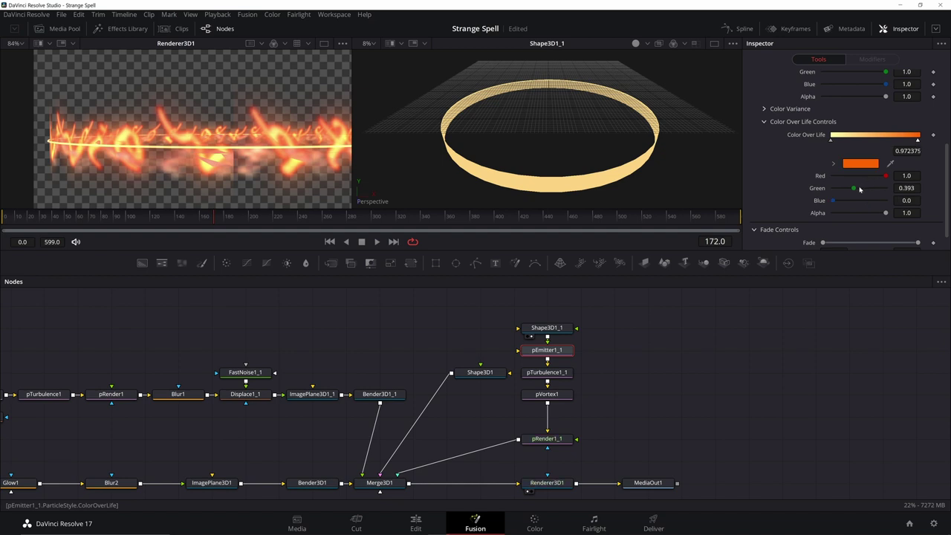
{"action": "left_click_drag", "start_coordinate": [854, 189], "coordinate": [826, 189]}
{"action": "left_click_drag", "start_coordinate": [918, 141], "coordinate": [922, 141]}
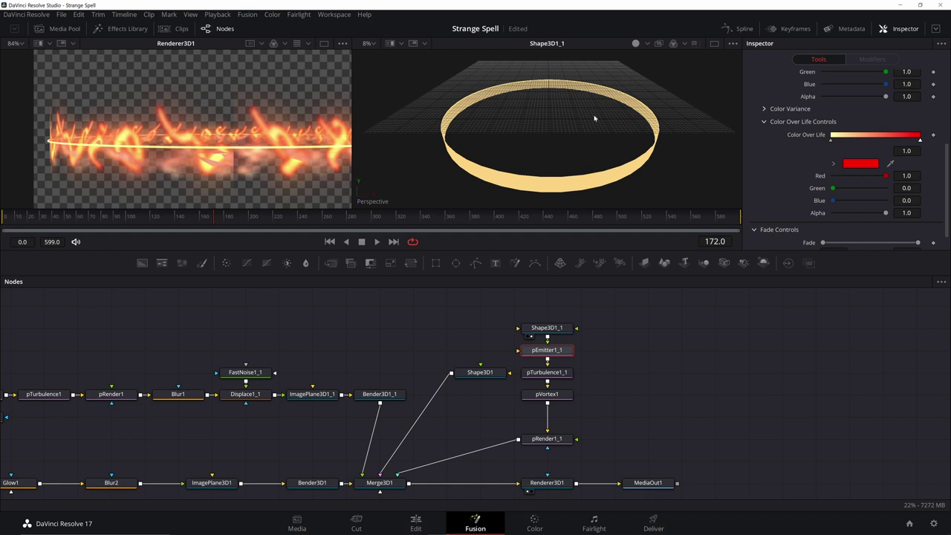
Change pEmitter1_1's particle style to Blob
{"action": "scroll", "coordinate": [779, 141], "scroll_direction": "down", "scroll_amount": 2}
{"action": "left_click", "coordinate": [846, 132]}
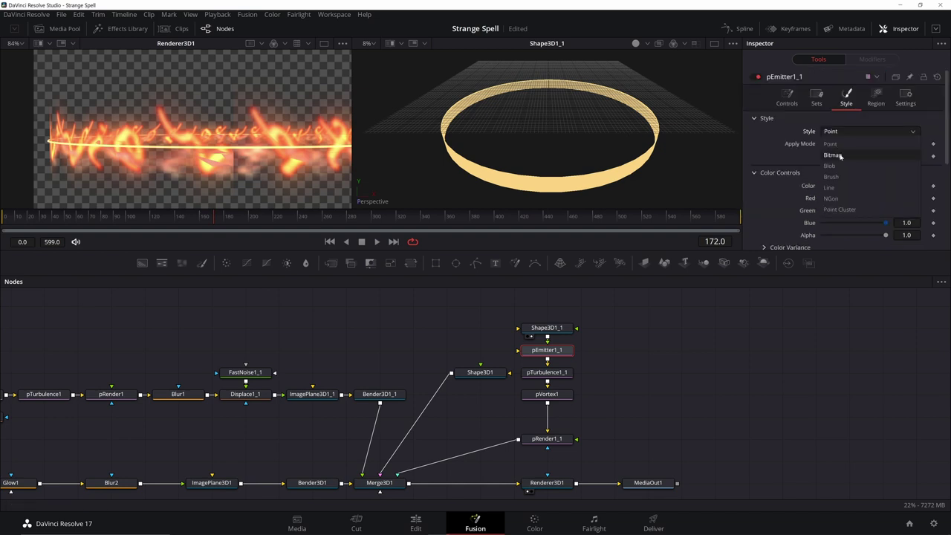
{"action": "left_click", "coordinate": [840, 167]}
{"action": "scroll", "coordinate": [804, 157], "scroll_direction": "down", "scroll_amount": 2}
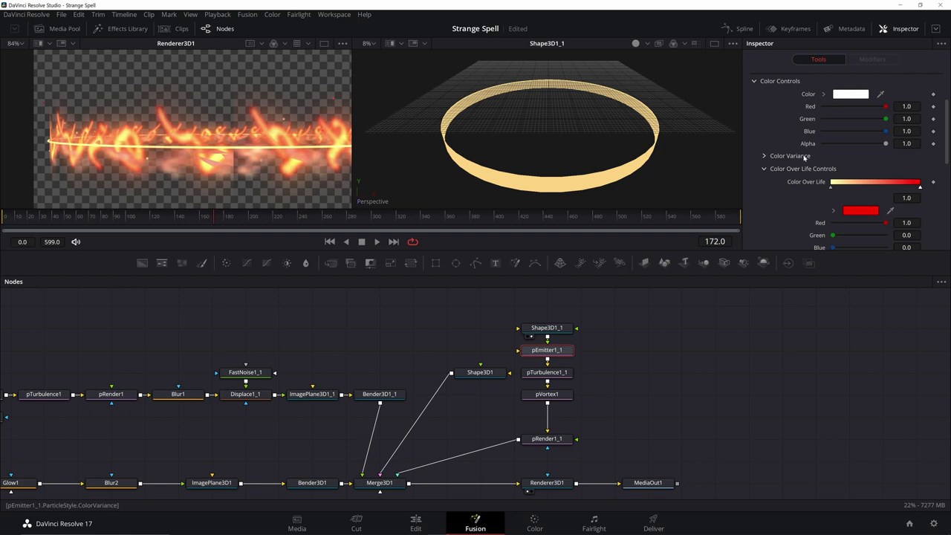
Set the red Color Over Life stop's alpha to 0 and lower the end of the Size Over Life curve
{"action": "scroll", "coordinate": [828, 143], "scroll_direction": "down", "scroll_amount": 3}
{"action": "scroll", "coordinate": [829, 144], "scroll_direction": "up", "scroll_amount": 4}
{"action": "scroll", "coordinate": [829, 143], "scroll_direction": "down", "scroll_amount": 2}
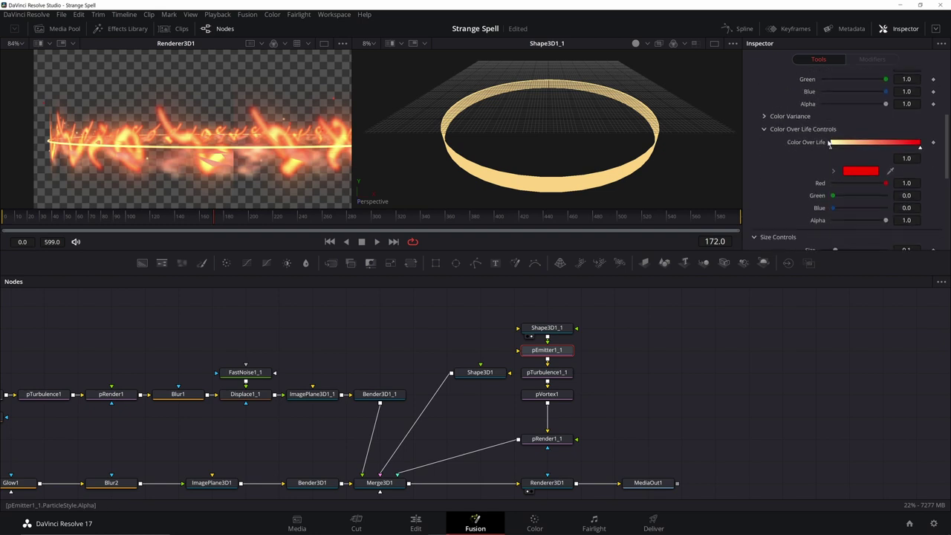
{"action": "scroll", "coordinate": [828, 143], "scroll_direction": "down", "scroll_amount": 3}
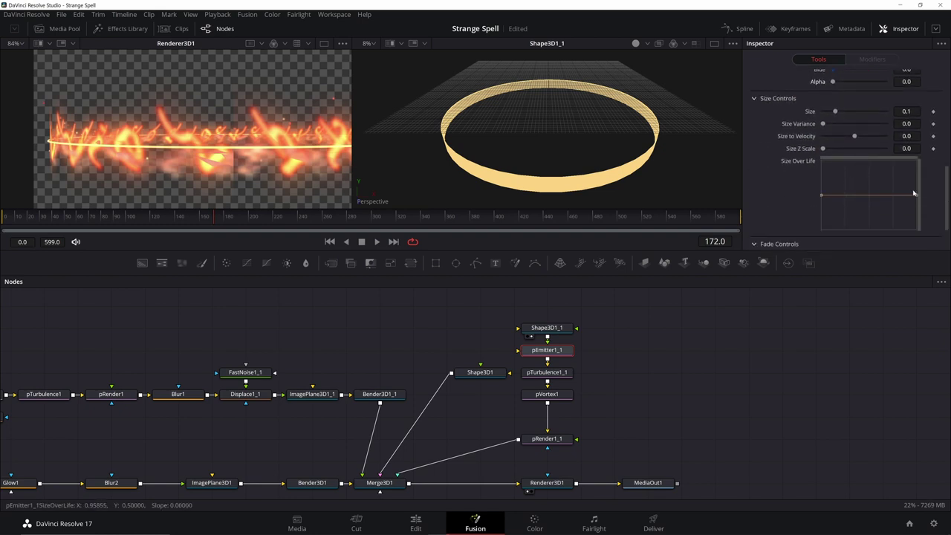
{"action": "left_click", "coordinate": [916, 195]}
{"action": "left_click_drag", "start_coordinate": [917, 201], "coordinate": [911, 219]}
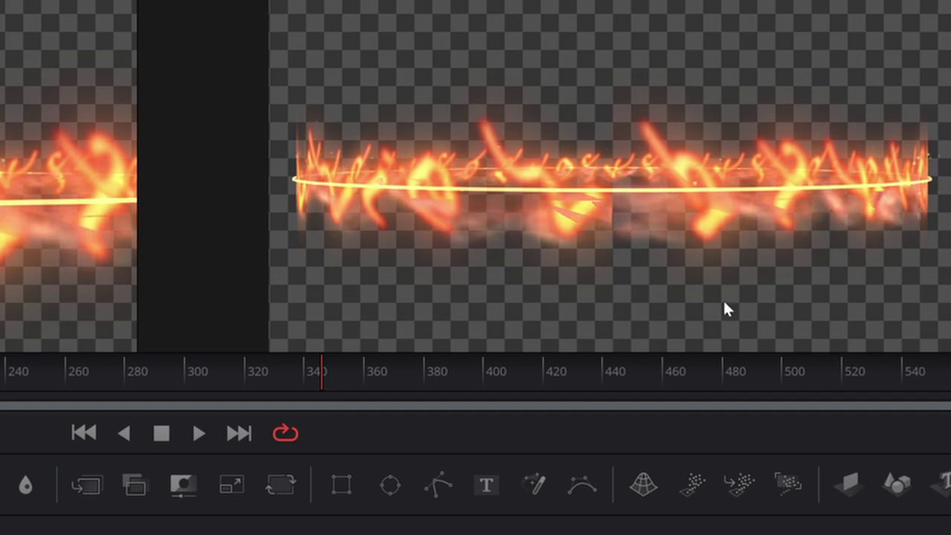
Move the playhead to frame 446 and set Merge3D1's Y rotation to 90
{"action": "left_click", "coordinate": [619, 372]}
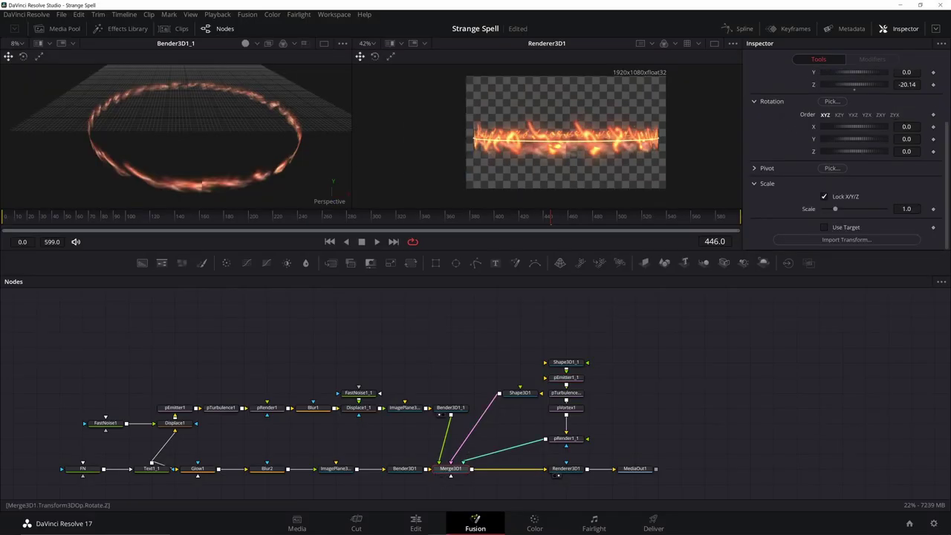
{"action": "double_click", "coordinate": [906, 139]}
{"action": "type", "text": "90"}
{"action": "key", "text": "Tab"}
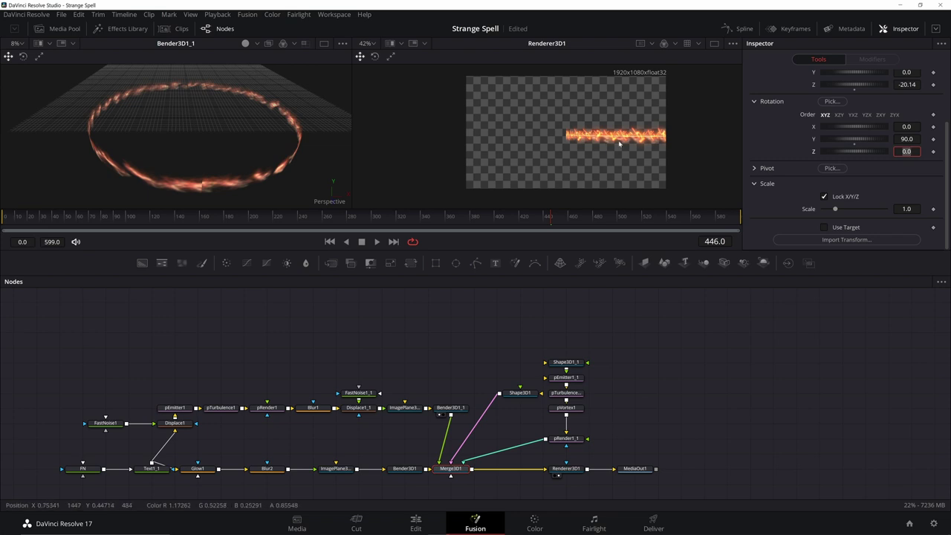
Set Merge3D1's Z pivot to about 8.03 while viewing the merge, and display Renderer3D1 in the second viewer
{"action": "left_click_drag", "start_coordinate": [454, 469], "coordinate": [554, 113]}
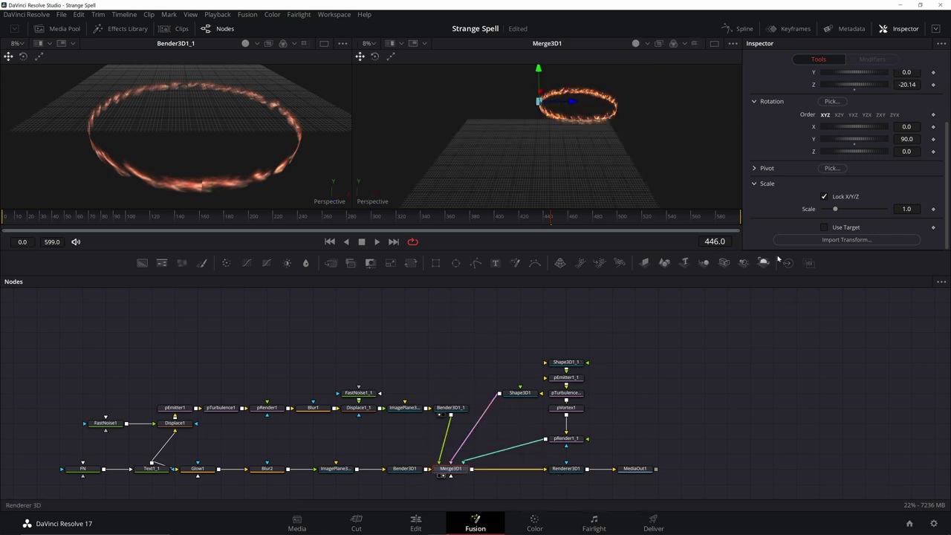
{"action": "left_click", "coordinate": [765, 168]}
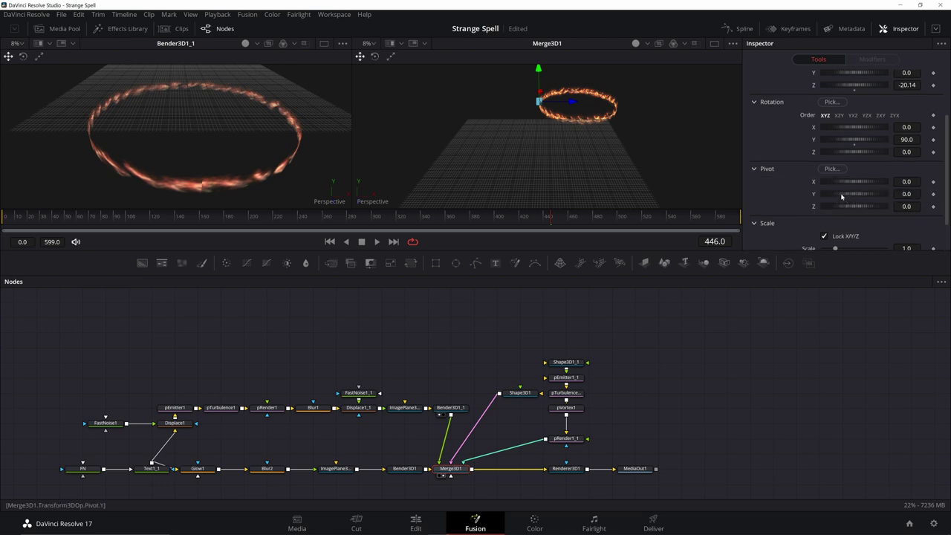
{"action": "left_click_drag", "start_coordinate": [842, 197], "coordinate": [854, 197]}
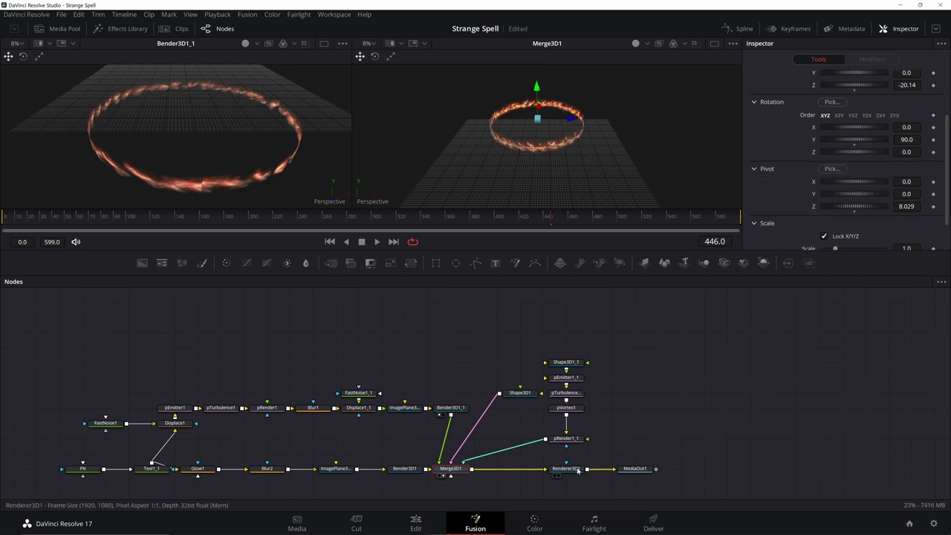
{"action": "left_click_drag", "start_coordinate": [575, 469], "coordinate": [592, 172]}
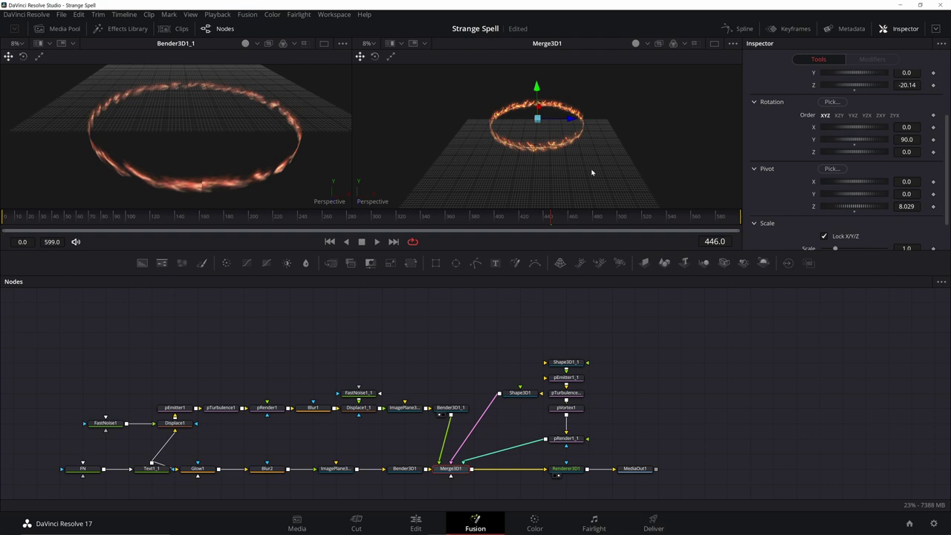
{"action": "key", "text": "2"}
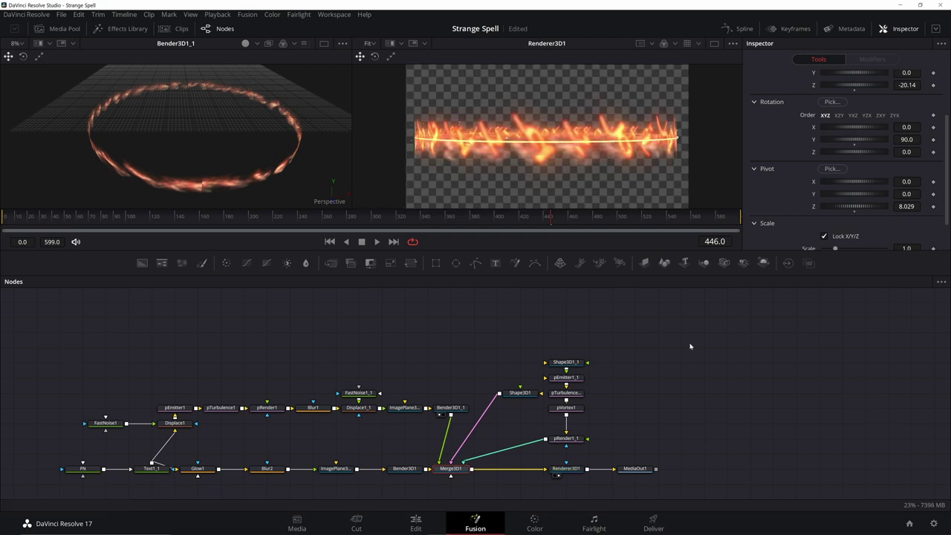
Add a Glow node and a Blur node in the empty area beside the particle chain
{"action": "key", "text": "shift+space"}
{"action": "type", "text": "glow"}
{"action": "key", "text": "Return"}
{"action": "left_click", "coordinate": [629, 407]}
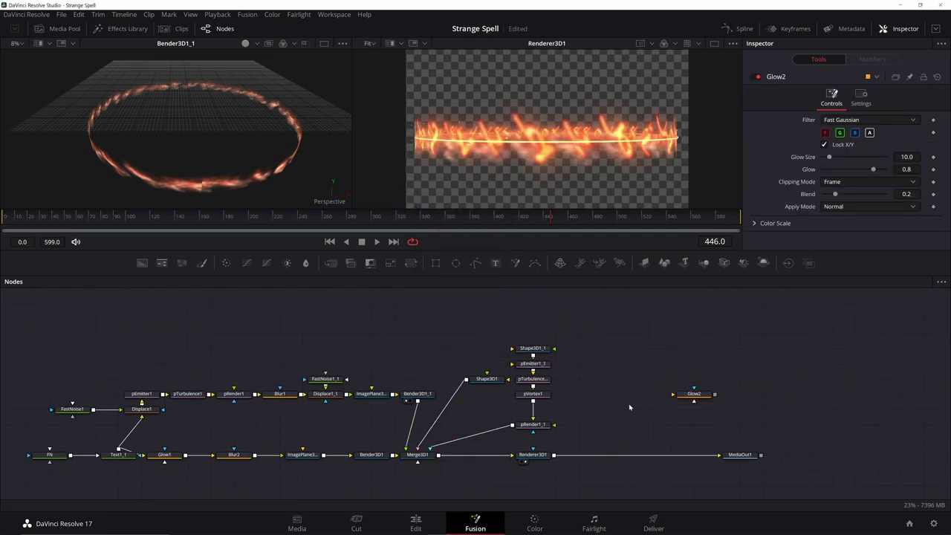
{"action": "key", "text": "shift+space"}
{"action": "type", "text": "blur"}
{"action": "key", "text": "Return"}
Add a Displace 3D node and a Fast Noise node, and feed the noise into the displacement
{"action": "key", "text": "shift+space"}
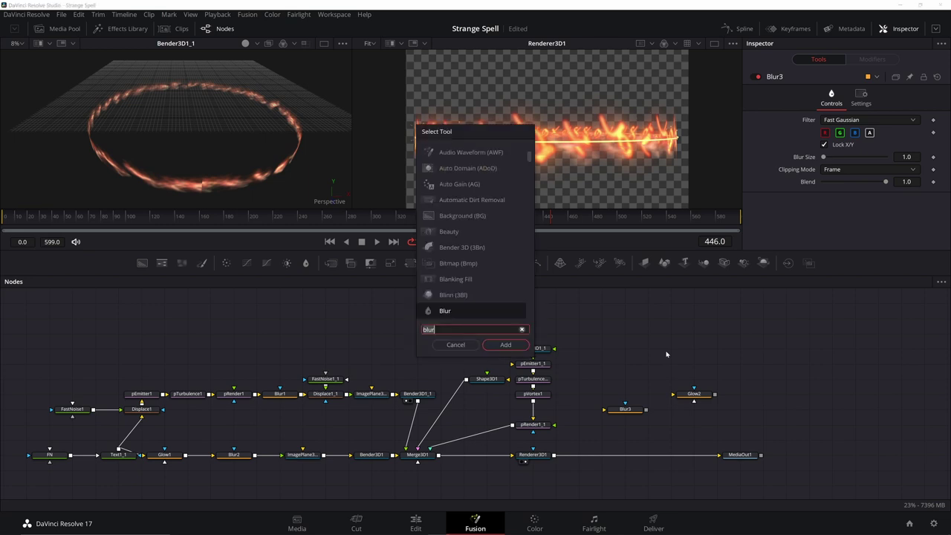
{"action": "type", "text": "z"}
{"action": "key", "text": "BackSpace"}
{"action": "type", "text": "3di"}
{"action": "key", "text": "Return"}
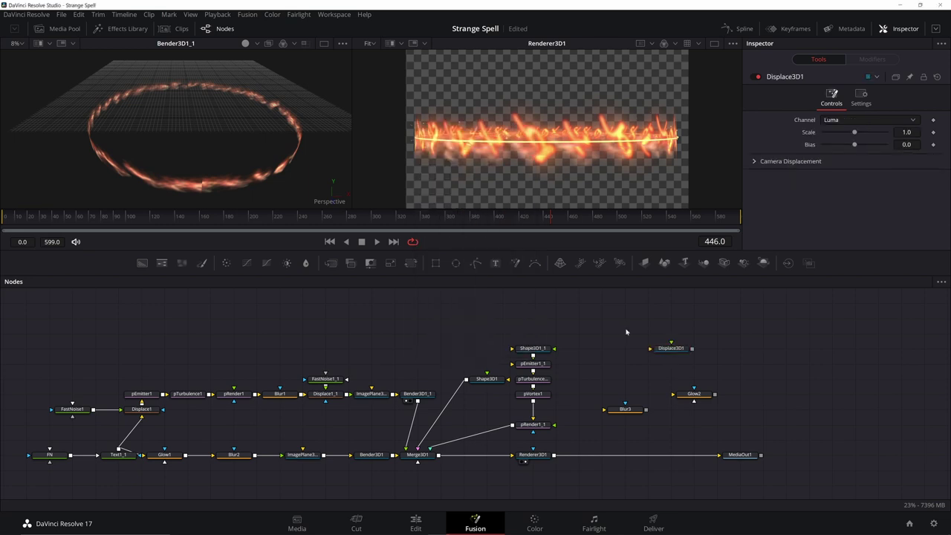
{"action": "key", "text": "shift+space"}
{"action": "type", "text": "fast"}
{"action": "key", "text": "Return"}
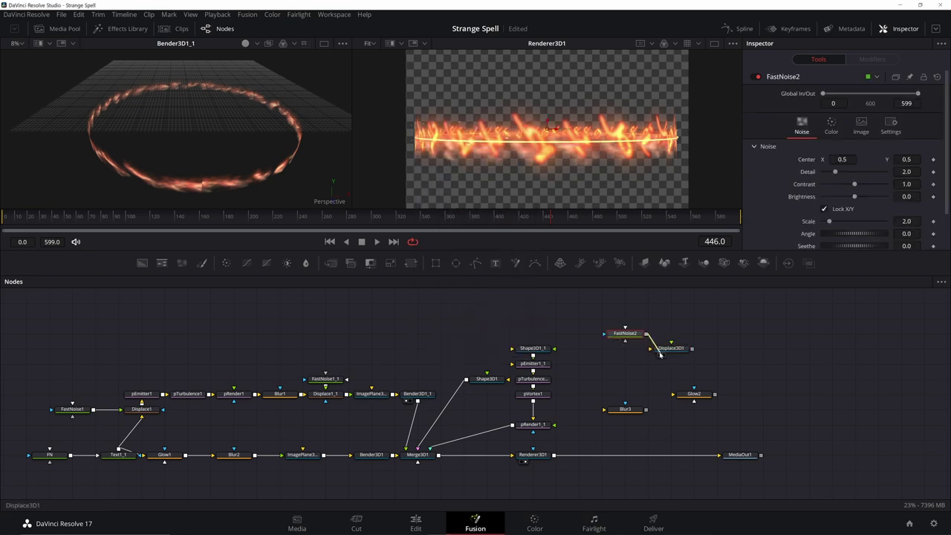
{"action": "left_click_drag", "start_coordinate": [666, 354], "coordinate": [624, 363]}
Insert Glow2 and Blur3 between Renderer3D1 and MediaOut1
{"action": "mouse_move", "coordinate": [658, 401]}
{"action": "left_mouse_down"}
{"action": "mouse_move", "coordinate": [637, 352]}
{"action": "mouse_move", "coordinate": [646, 405]}
{"action": "left_mouse_up"}
{"action": "left_click_drag", "start_coordinate": [684, 348], "coordinate": [591, 408]}
Set Blur3's blur size to 0 and switch to the Edit page to view the effect over the footage
{"action": "left_click", "coordinate": [658, 411]}
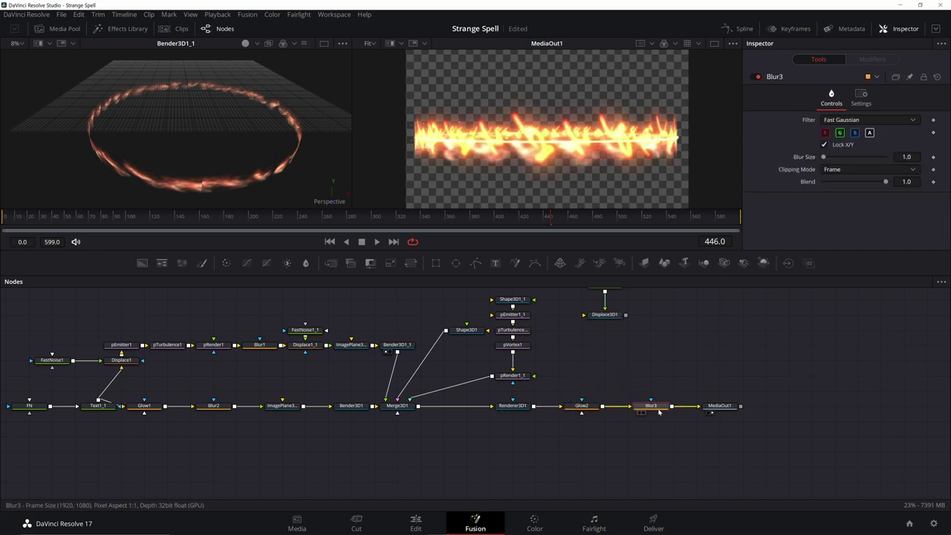
{"action": "left_click_drag", "start_coordinate": [823, 157], "coordinate": [796, 157]}
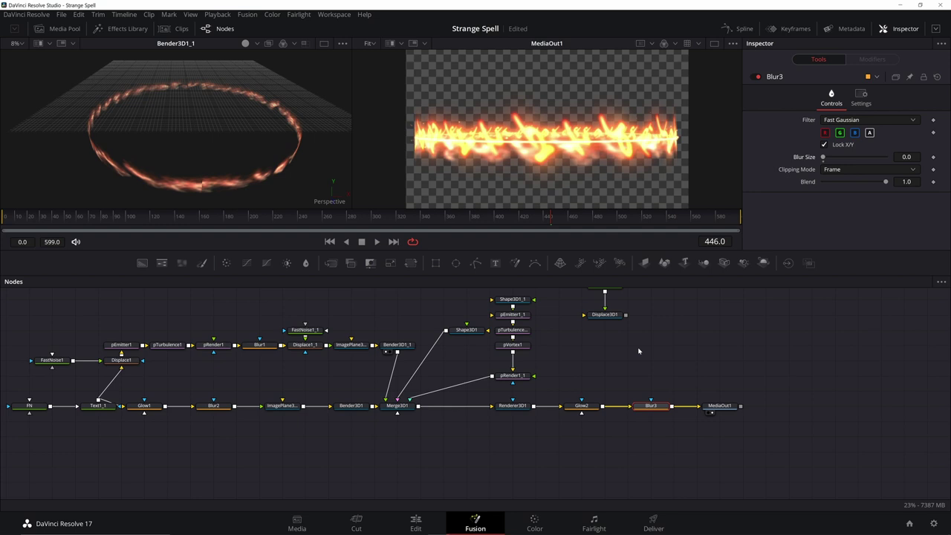
{"action": "left_click", "coordinate": [416, 522]}
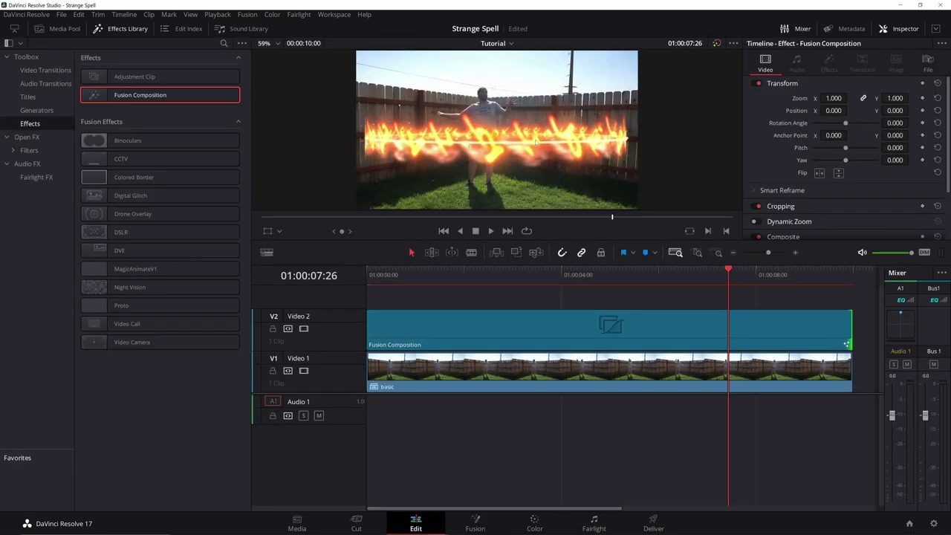
Disable the Fusion Composition clip and duplicate the basic footage clip onto a new Video 3 track
{"action": "left_click", "coordinate": [563, 338]}
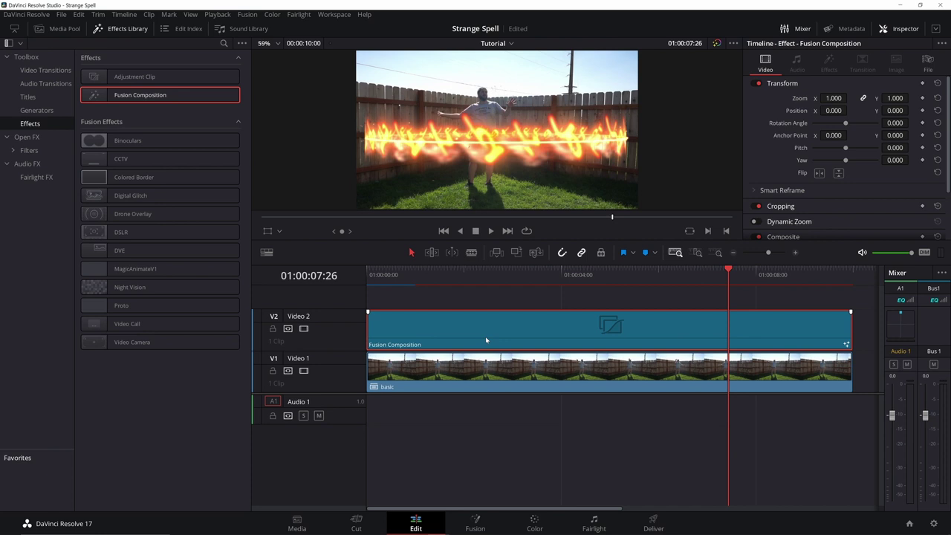
{"action": "key", "text": "d"}
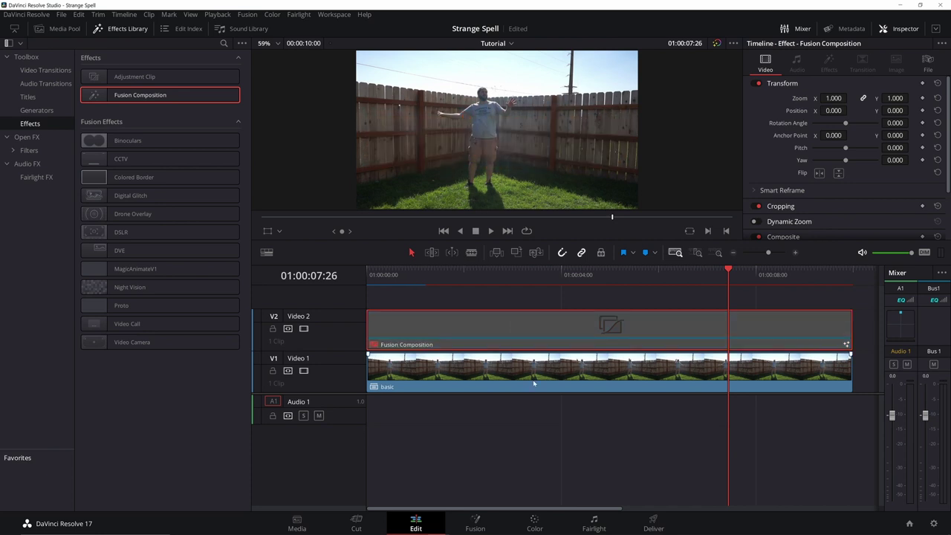
{"action": "left_click", "coordinate": [534, 382]}
{"action": "left_click_drag", "start_coordinate": [522, 380], "coordinate": [516, 298]}
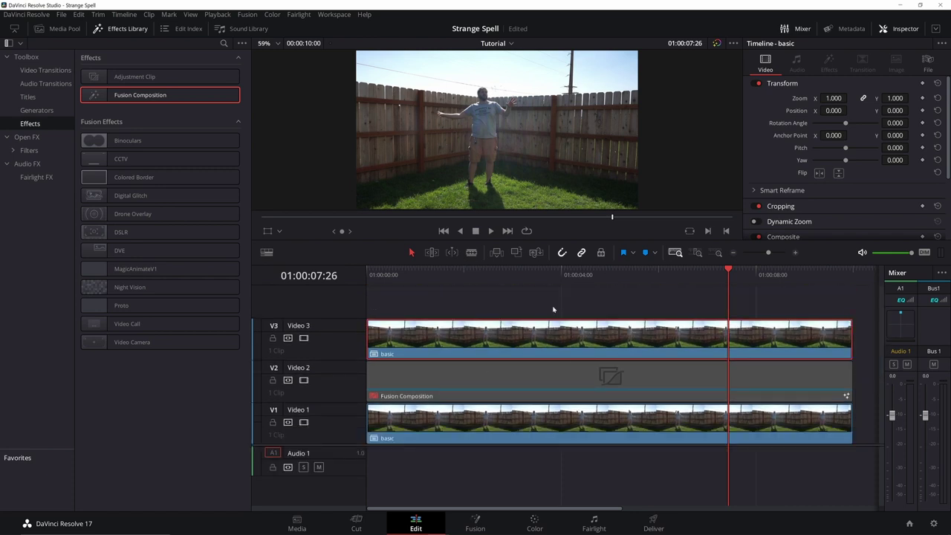
Re-enable the Fusion Composition clip, disable both basic clips and switch to the Deliver page
{"action": "left_click", "coordinate": [548, 384]}
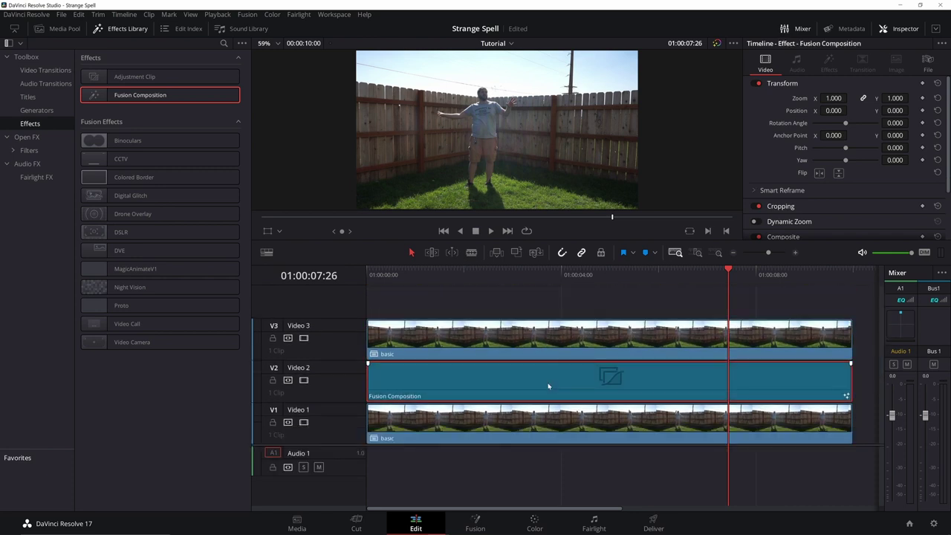
{"action": "left_click", "coordinate": [563, 418]}
{"action": "left_click", "coordinate": [654, 522]}
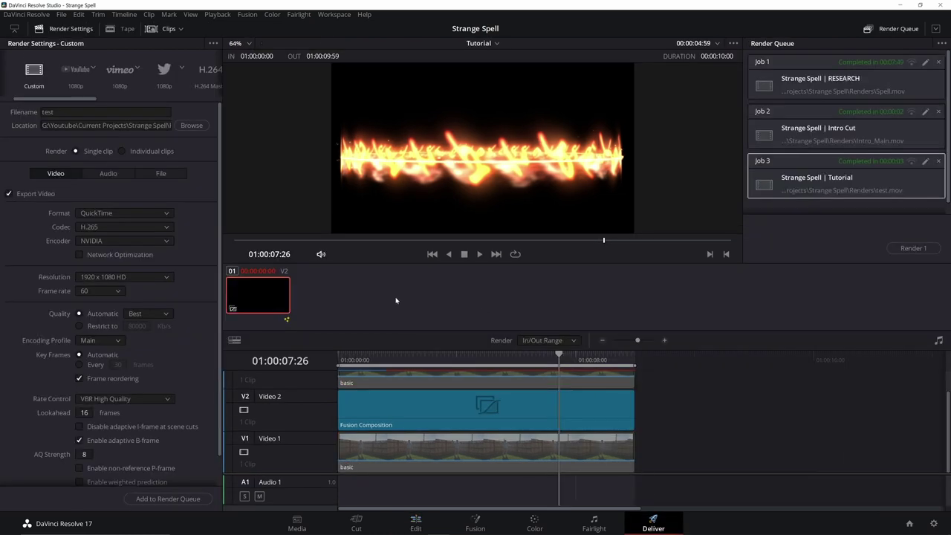
Name the output file ring, add the job to the render queue and render it
{"action": "type", "text": "ring"}
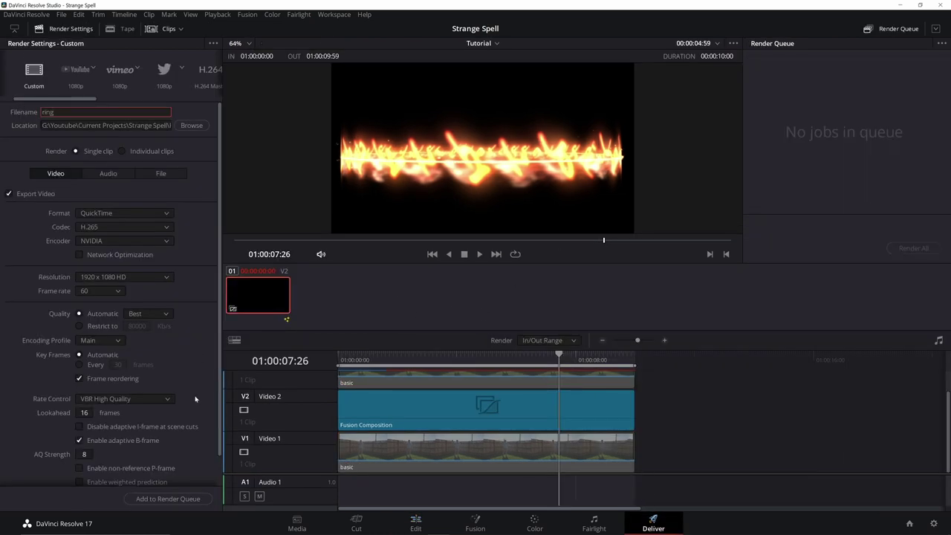
{"action": "left_click", "coordinate": [137, 500]}
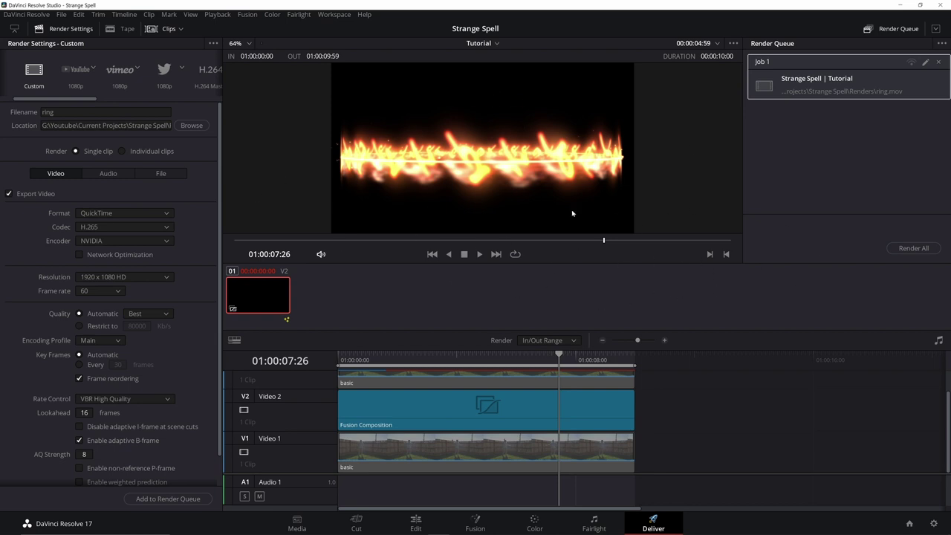
{"action": "left_click", "coordinate": [912, 248]}
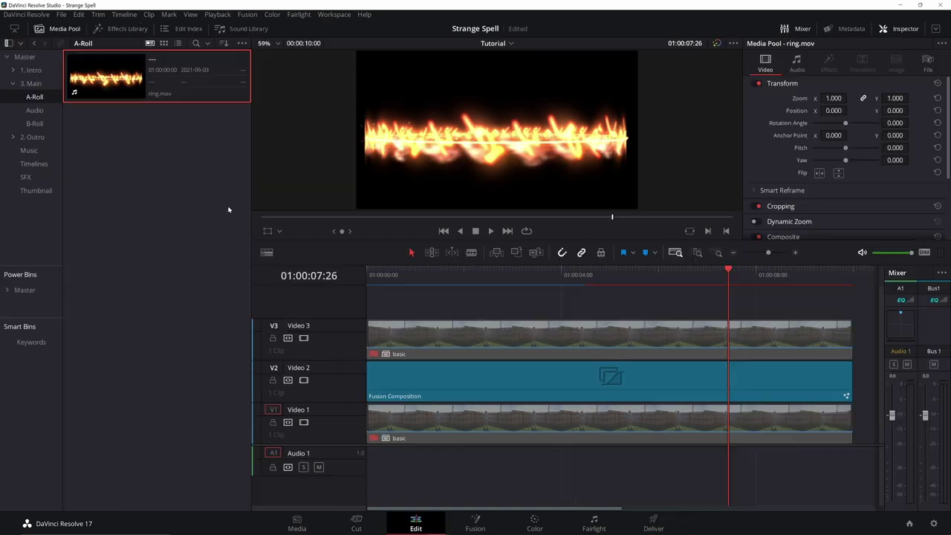
Place ring.mov at the start of Video 3 without its audio, and enable the basic clip on Video 4
{"action": "left_click_drag", "start_coordinate": [106, 77], "coordinate": [367, 331]}
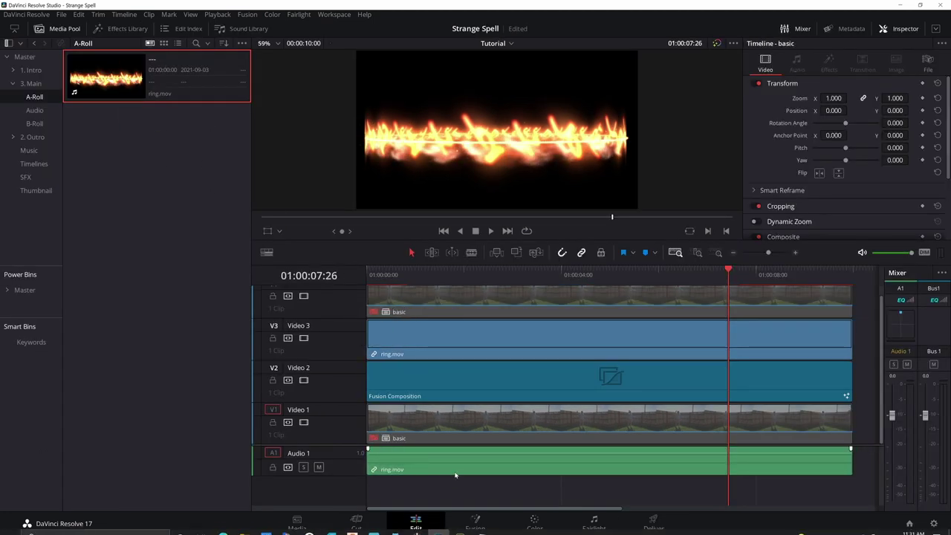
{"action": "left_click", "coordinate": [455, 473], "text": "alt"}
{"action": "key", "text": "Delete"}
{"action": "left_click", "coordinate": [462, 307]}
{"action": "key", "text": "d"}
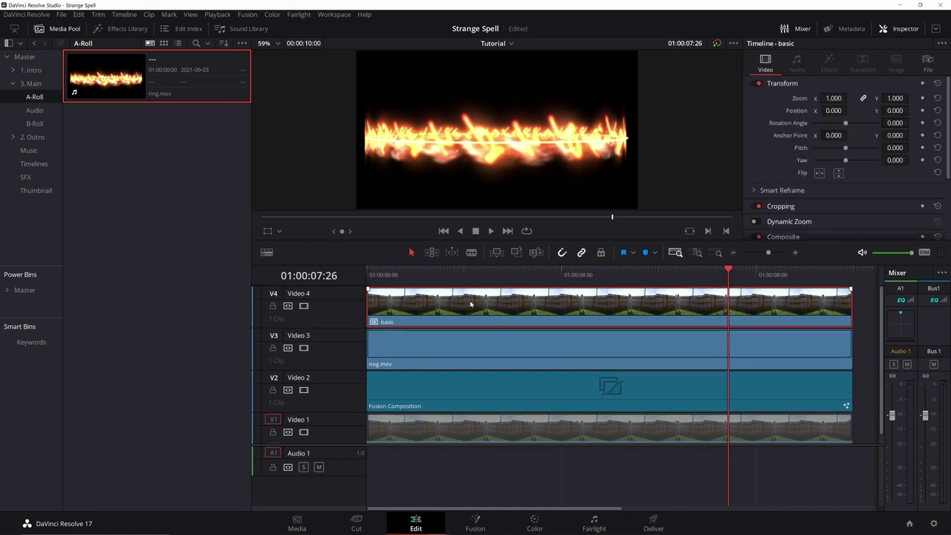
Open the Video 4 basic clip in Fusion and add three chained Polygon mask nodes in a row above MediaIn1
{"action": "left_click", "coordinate": [476, 522]}
{"action": "left_click_drag", "start_coordinate": [379, 357], "coordinate": [248, 382]}
{"action": "left_click", "coordinate": [505, 367]}
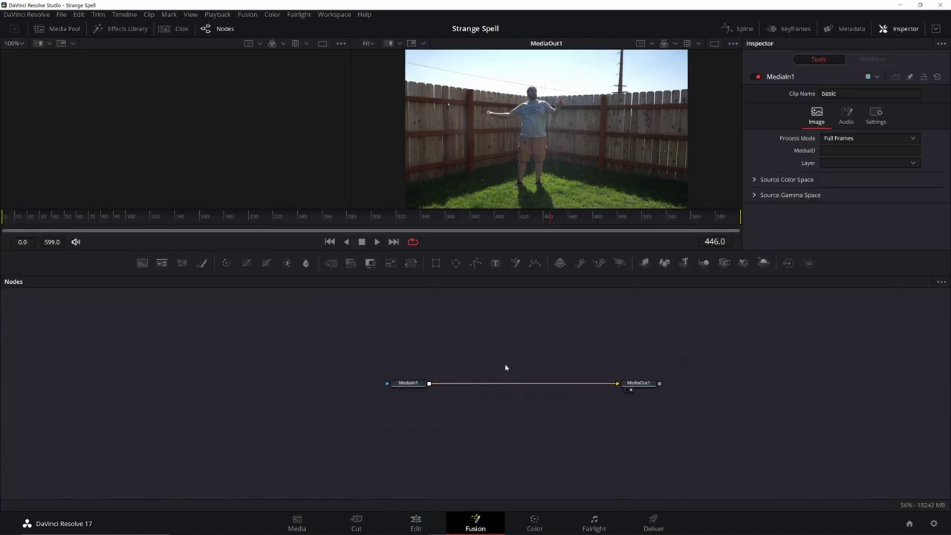
{"action": "left_click_drag", "start_coordinate": [505, 367], "coordinate": [453, 339]}
{"action": "left_click", "coordinate": [475, 262]}
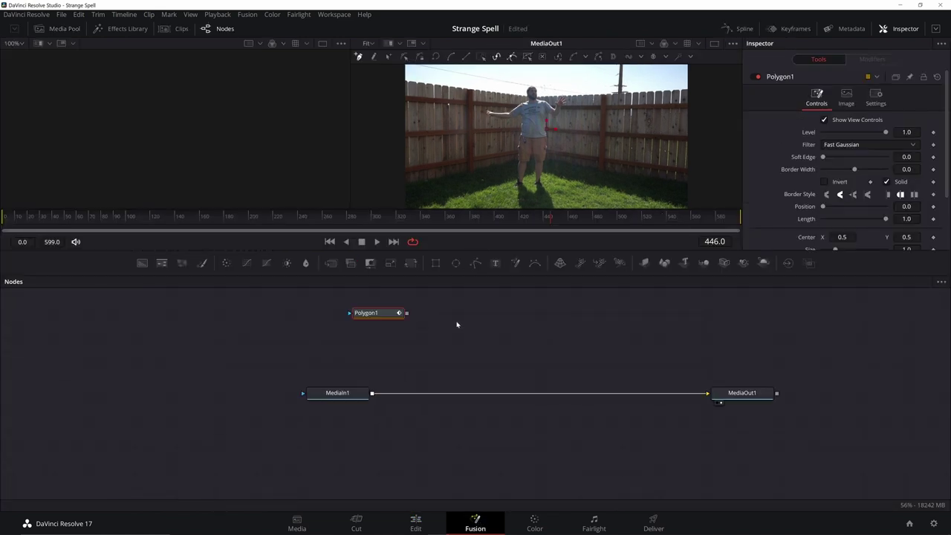
{"action": "left_click", "coordinate": [476, 262]}
{"action": "left_click", "coordinate": [476, 262]}
{"action": "mouse_move", "coordinate": [371, 314]}
{"action": "left_mouse_down"}
{"action": "mouse_move", "coordinate": [304, 341]}
{"action": "mouse_move", "coordinate": [370, 318]}
{"action": "left_mouse_up"}
{"action": "left_click", "coordinate": [449, 315]}
{"action": "left_click", "coordinate": [869, 181]}
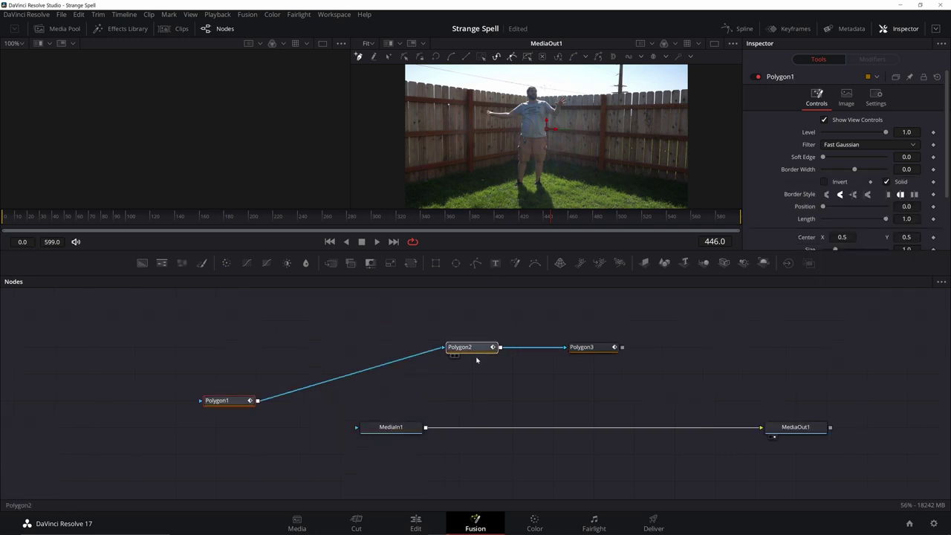
{"action": "left_click_drag", "start_coordinate": [471, 347], "coordinate": [305, 401]}
{"action": "left_click_drag", "start_coordinate": [614, 347], "coordinate": [412, 401]}
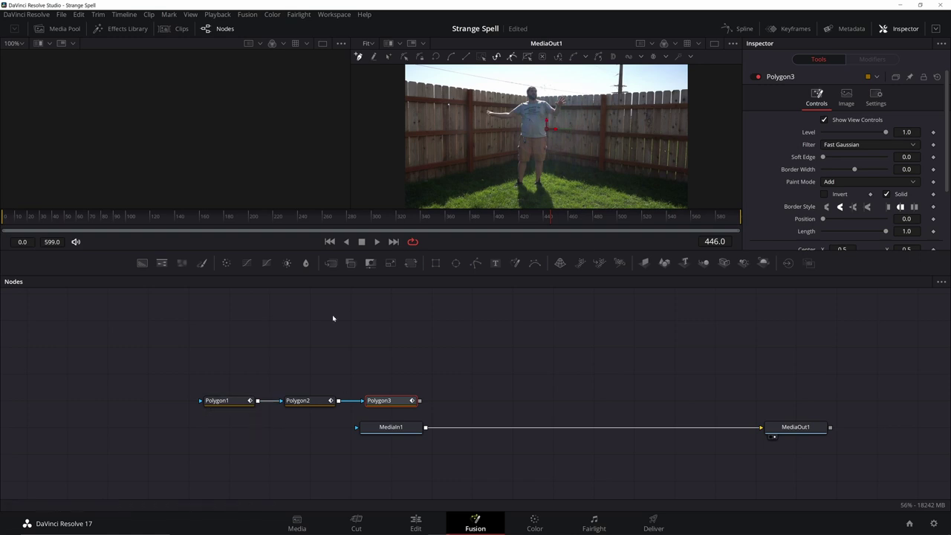
Draw a closed Polygon1 mask around the man's legs and shorts, from the ankles up to the shirt hem
{"action": "left_click", "coordinate": [217, 400]}
{"action": "scroll", "coordinate": [515, 170], "scroll_direction": "up", "scroll_amount": 4}
{"action": "scroll", "coordinate": [530, 185], "scroll_direction": "up", "scroll_amount": 2}
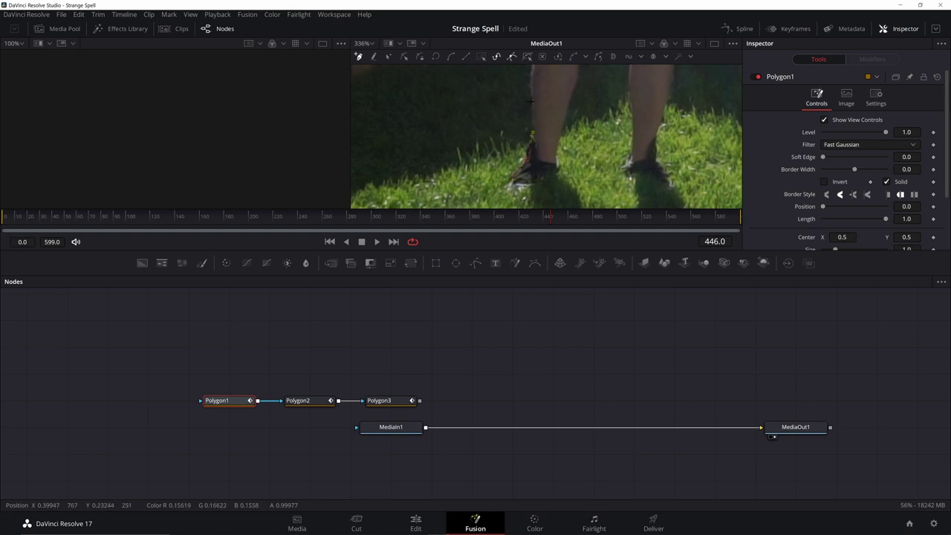
{"action": "left_click_drag", "start_coordinate": [530, 101], "coordinate": [534, 169]}
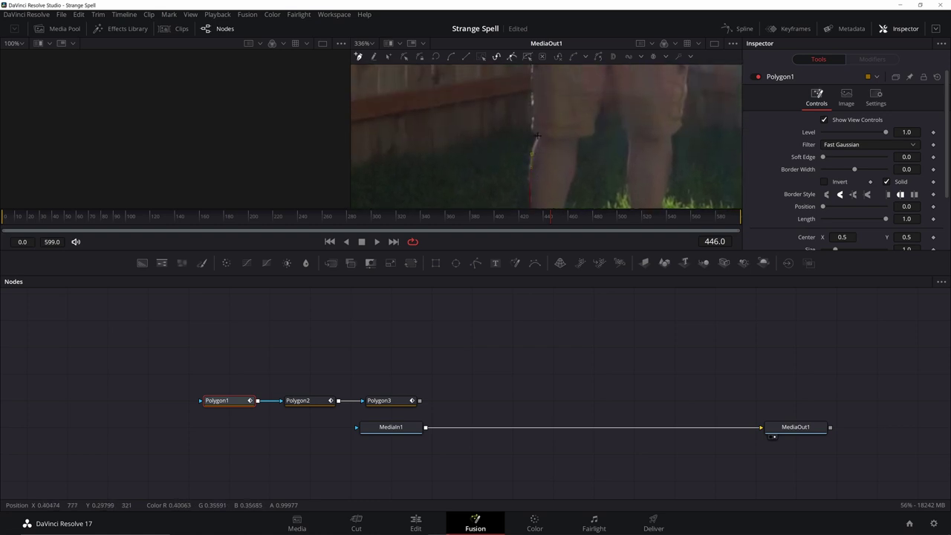
{"action": "left_click", "coordinate": [537, 136]}
{"action": "left_click_drag", "start_coordinate": [534, 111], "coordinate": [535, 157]}
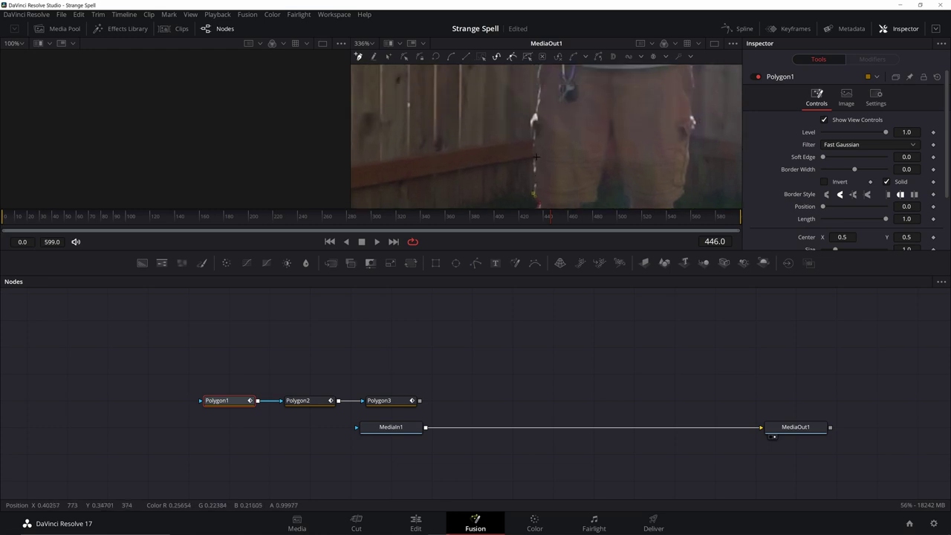
{"action": "left_click_drag", "start_coordinate": [534, 119], "coordinate": [540, 175]}
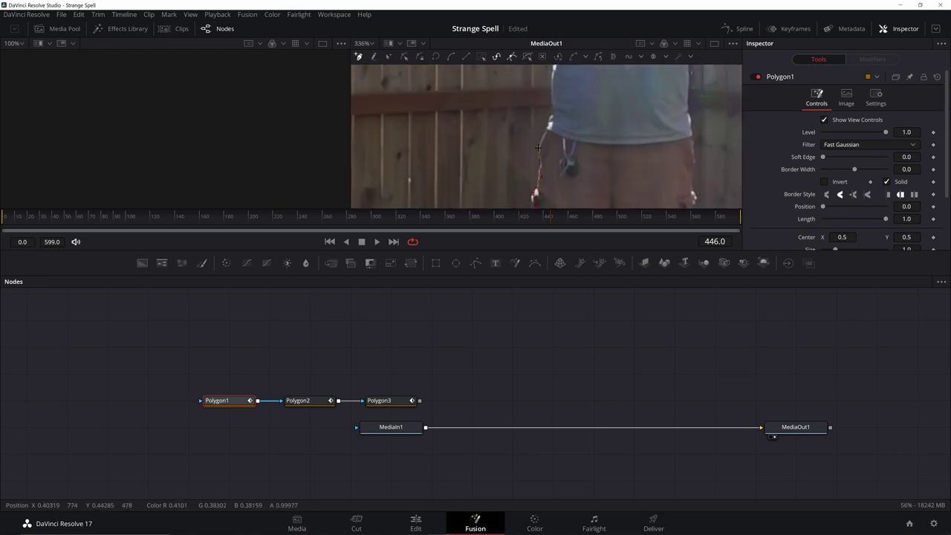
{"action": "left_click", "coordinate": [632, 133]}
{"action": "left_click", "coordinate": [687, 115]}
{"action": "left_click", "coordinate": [690, 174]}
{"action": "left_click_drag", "start_coordinate": [690, 174], "coordinate": [660, 91]}
{"action": "left_click", "coordinate": [666, 113]}
{"action": "left_click", "coordinate": [658, 133]}
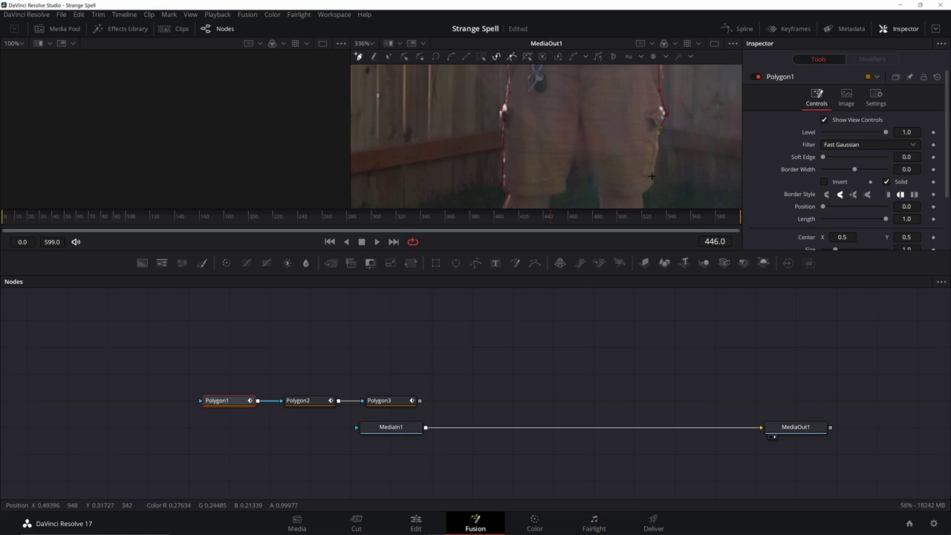
{"action": "left_click", "coordinate": [653, 175]}
{"action": "left_click", "coordinate": [642, 195]}
{"action": "mouse_move", "coordinate": [642, 167]}
{"action": "left_mouse_down"}
{"action": "mouse_move", "coordinate": [631, 89]}
{"action": "mouse_move", "coordinate": [590, 197]}
{"action": "left_mouse_up"}
{"action": "left_click", "coordinate": [612, 113]}
{"action": "left_click", "coordinate": [605, 144]}
{"action": "left_click", "coordinate": [592, 171]}
{"action": "left_click", "coordinate": [572, 169]}
{"action": "left_click", "coordinate": [578, 90]}
{"action": "left_click", "coordinate": [592, 136]}
{"action": "left_click", "coordinate": [586, 120]}
{"action": "left_click_drag", "start_coordinate": [586, 119], "coordinate": [595, 153]}
{"action": "left_click", "coordinate": [580, 79]}
{"action": "left_click", "coordinate": [563, 157]}
{"action": "left_click_drag", "start_coordinate": [551, 186], "coordinate": [563, 77]}
{"action": "left_click", "coordinate": [557, 95]}
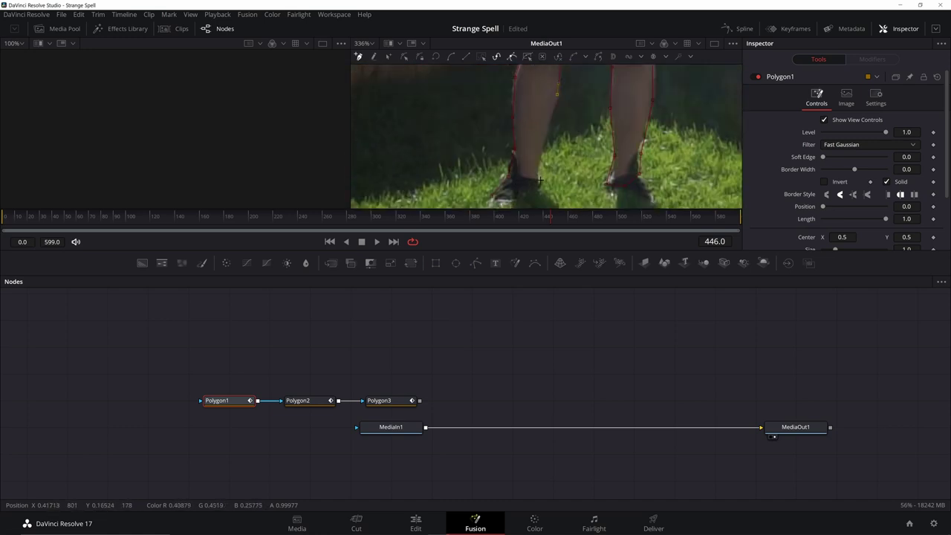
{"action": "left_click", "coordinate": [540, 181]}
{"action": "left_click", "coordinate": [509, 177]}
Draw a closed Polygon2 mask around the shirt's torso, across the shoulders and including one sleeve
{"action": "left_click_drag", "start_coordinate": [489, 439], "coordinate": [475, 407]}
{"action": "left_click", "coordinate": [319, 473]}
{"action": "left_click_drag", "start_coordinate": [512, 86], "coordinate": [519, 201]}
{"action": "left_click", "coordinate": [476, 179]}
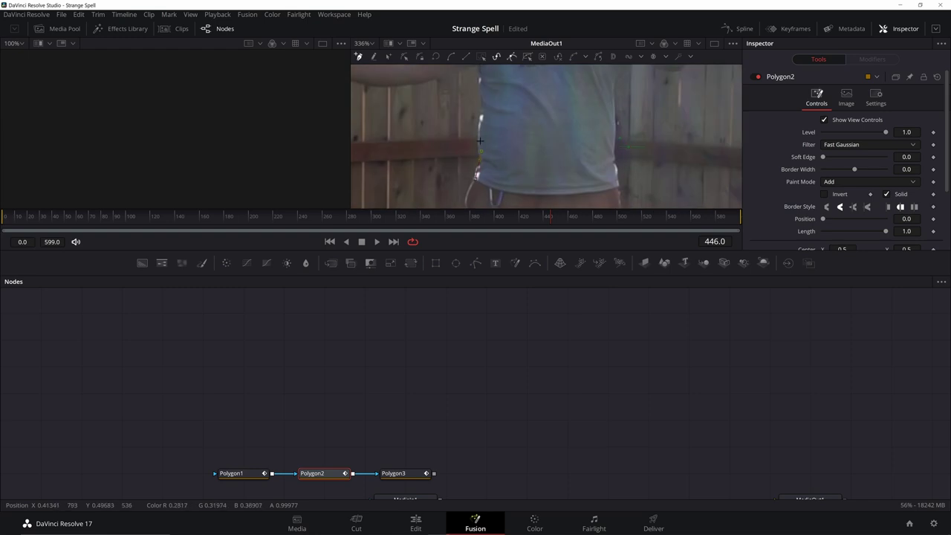
{"action": "left_click", "coordinate": [480, 154]}
{"action": "left_click", "coordinate": [480, 118]}
{"action": "left_click", "coordinate": [481, 83]}
{"action": "left_click_drag", "start_coordinate": [481, 83], "coordinate": [491, 156]}
{"action": "scroll", "coordinate": [491, 119], "scroll_direction": "up", "scroll_amount": 1}
{"action": "left_click", "coordinate": [481, 112]}
{"action": "left_click", "coordinate": [520, 98]}
{"action": "left_click", "coordinate": [577, 92]}
{"action": "left_click", "coordinate": [618, 103]}
{"action": "left_click", "coordinate": [656, 139]}
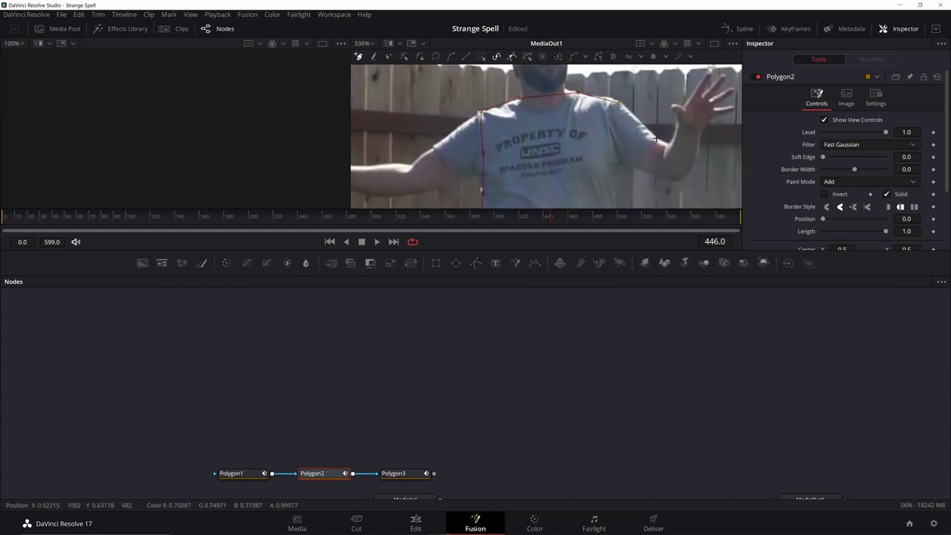
{"action": "left_click", "coordinate": [616, 164]}
{"action": "left_click_drag", "start_coordinate": [609, 177], "coordinate": [599, 68]}
{"action": "left_click", "coordinate": [598, 84]}
{"action": "left_click", "coordinate": [602, 162]}
{"action": "left_click", "coordinate": [553, 185]}
{"action": "left_click", "coordinate": [466, 177]}
{"action": "left_click_drag", "start_coordinate": [467, 167], "coordinate": [466, 236]}
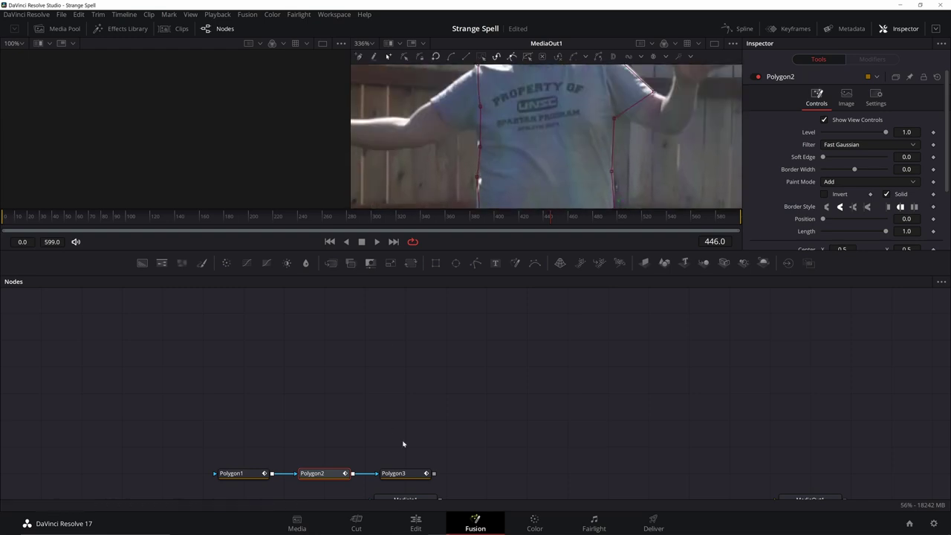
Draw a closed Polygon3 mask around the remaining sleeve and upper arm, ending at the shirt's torso edge
{"action": "left_click", "coordinate": [402, 473]}
{"action": "left_click_drag", "start_coordinate": [482, 70], "coordinate": [483, 136]}
{"action": "left_click", "coordinate": [484, 136]}
{"action": "left_click", "coordinate": [416, 185]}
{"action": "left_click_drag", "start_coordinate": [417, 183], "coordinate": [461, 144]}
{"action": "left_click", "coordinate": [461, 178]}
{"action": "left_click", "coordinate": [525, 159]}
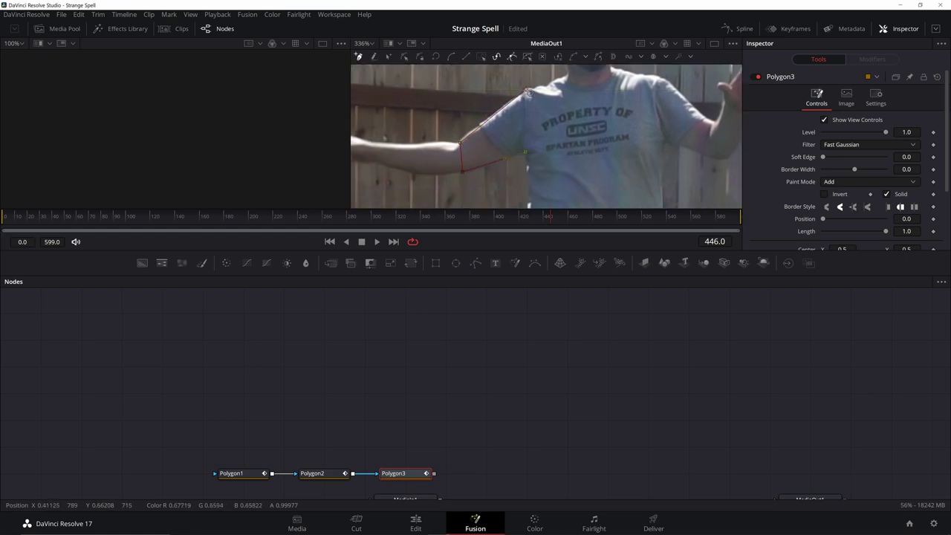
{"action": "left_click", "coordinate": [527, 98]}
Connect Polygon3 to MediaIn1 as its mask, check the cut-out edges and return to the Edit page
{"action": "scroll", "coordinate": [588, 125], "scroll_direction": "down", "scroll_amount": 2}
{"action": "scroll", "coordinate": [589, 125], "scroll_direction": "down", "scroll_amount": 3}
{"action": "left_click_drag", "start_coordinate": [469, 466], "coordinate": [451, 364]}
{"action": "left_click", "coordinate": [414, 337]}
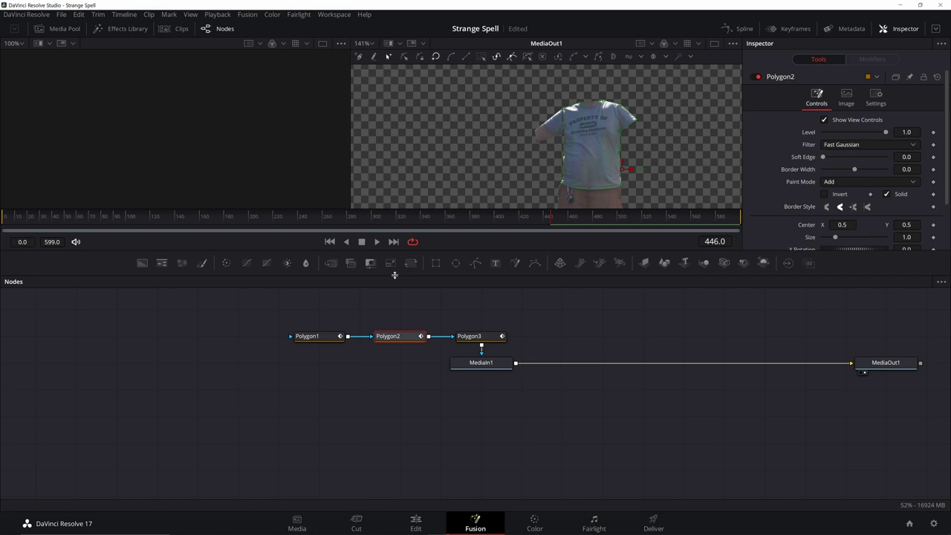
{"action": "left_click", "coordinate": [474, 336]}
{"action": "scroll", "coordinate": [563, 127], "scroll_direction": "up", "scroll_amount": 3}
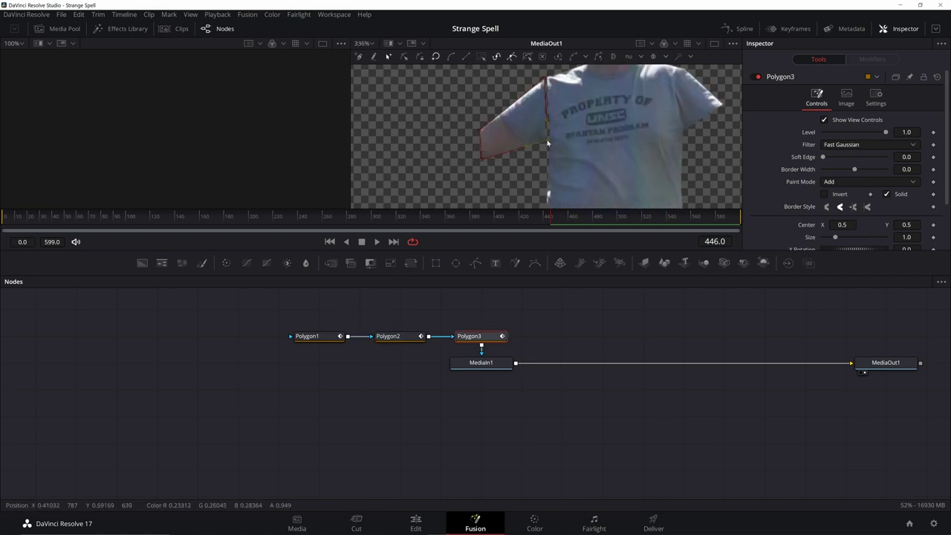
{"action": "key", "text": "shift+4"}
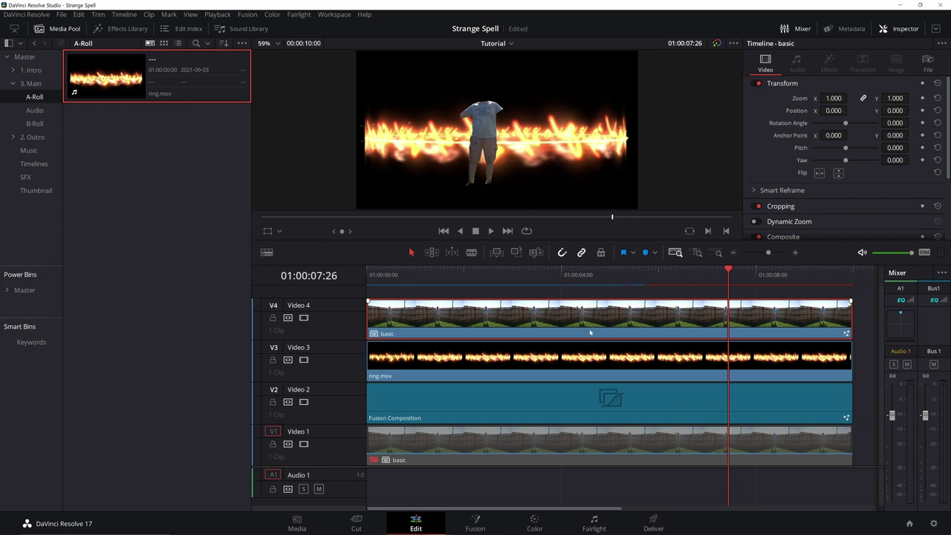
Turn the masked Video 4 clip into a compound clip named Mask and the Video 1 clip into one named Main
{"action": "right_click", "coordinate": [551, 323]}
{"action": "left_click", "coordinate": [594, 12]}
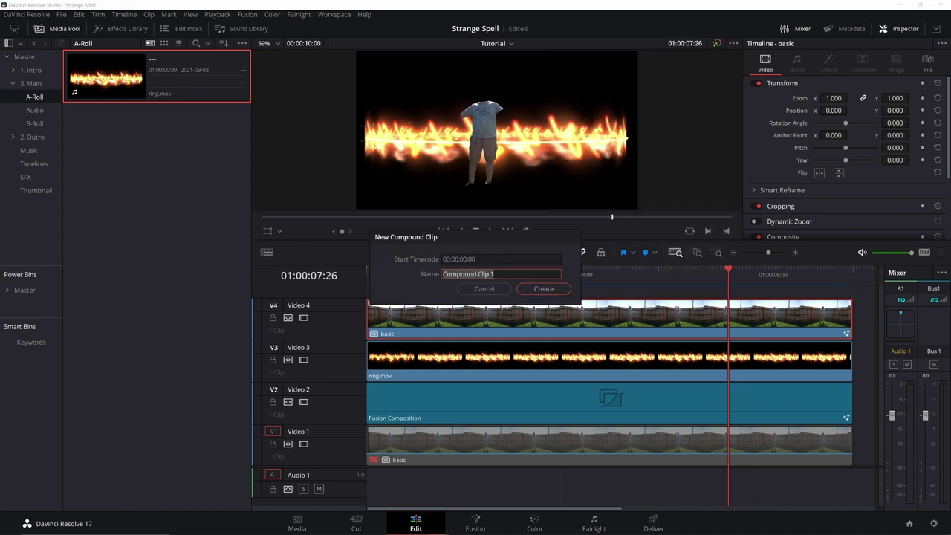
{"action": "type", "text": "Mask"}
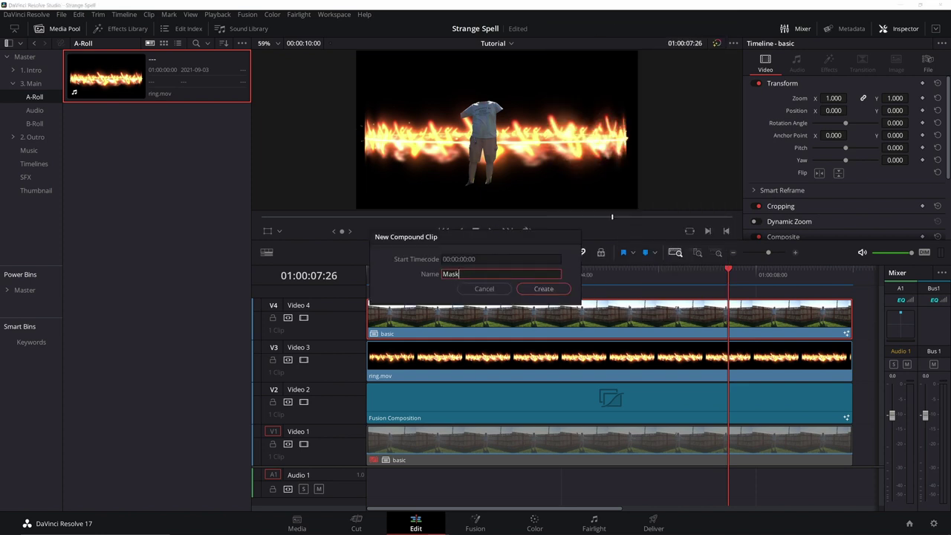
{"action": "left_click", "coordinate": [543, 288]}
{"action": "left_click", "coordinate": [552, 448]}
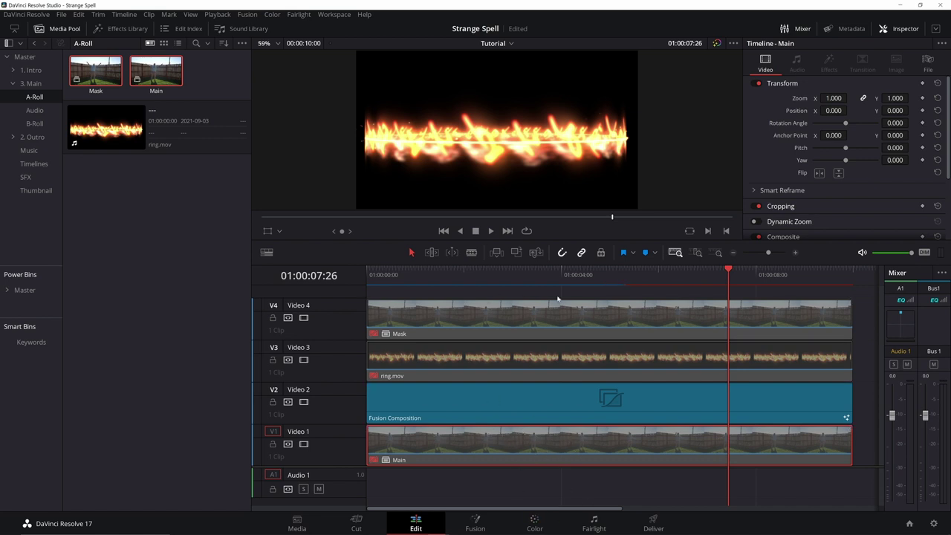
Open the Fusion Composition clip, add the Mask and Main clips as media nodes and delete the Merge joining them
{"action": "left_click", "coordinate": [476, 524]}
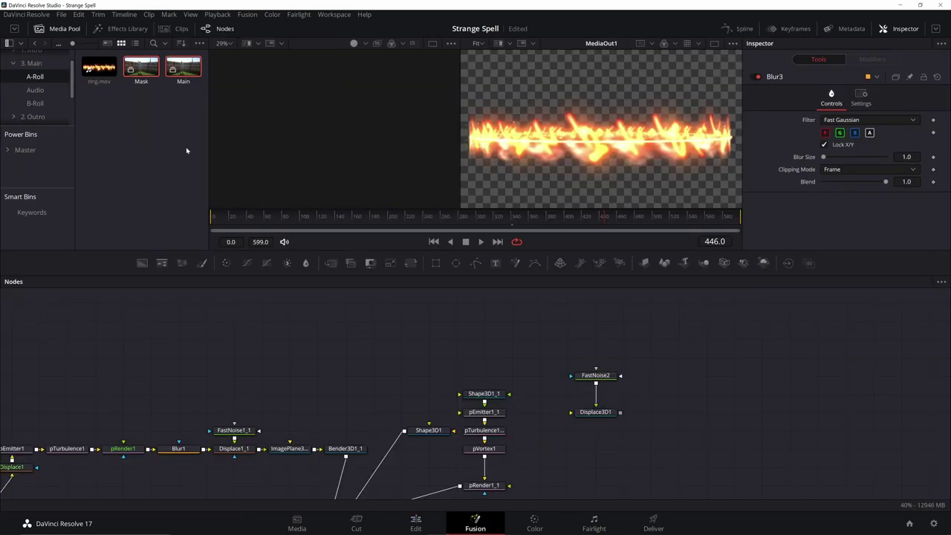
{"action": "left_click_drag", "start_coordinate": [141, 69], "coordinate": [647, 451]}
{"action": "scroll", "coordinate": [702, 460], "scroll_direction": "down", "scroll_amount": 2}
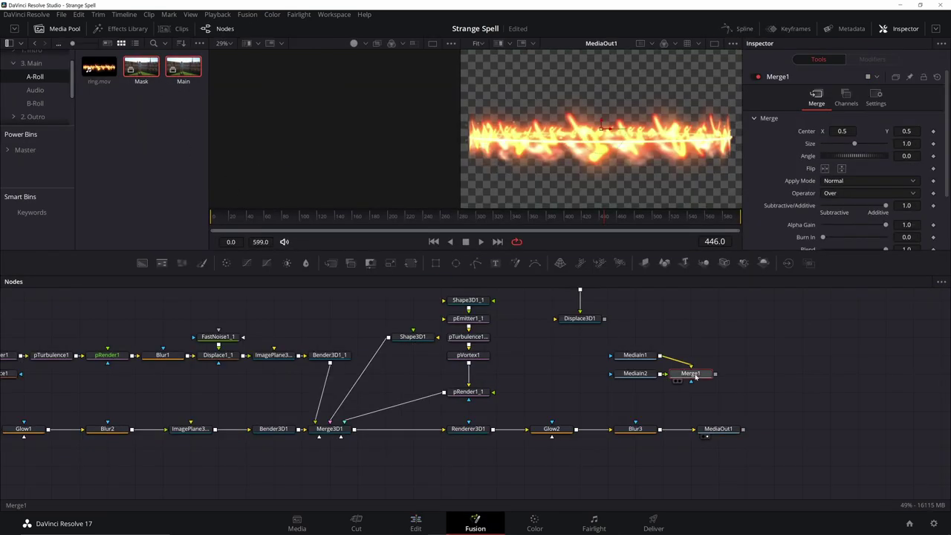
{"action": "key", "text": "Delete"}
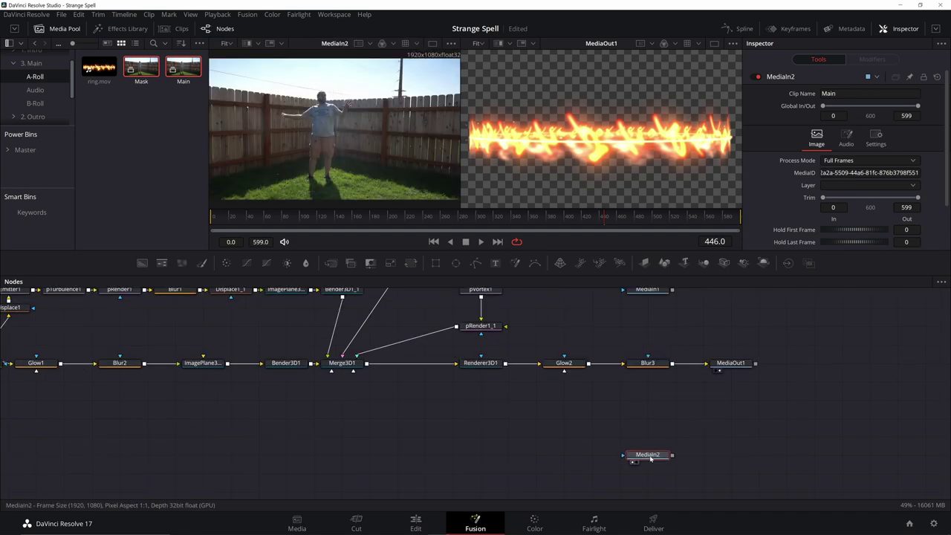
Place the Main clip's node below Blur3 and merge it with Blur3's output ahead of MediaOut1
{"action": "left_click_drag", "start_coordinate": [652, 457], "coordinate": [651, 473]}
{"action": "left_click_drag", "start_coordinate": [732, 460], "coordinate": [719, 445]}
{"action": "left_click_drag", "start_coordinate": [684, 360], "coordinate": [685, 469]}
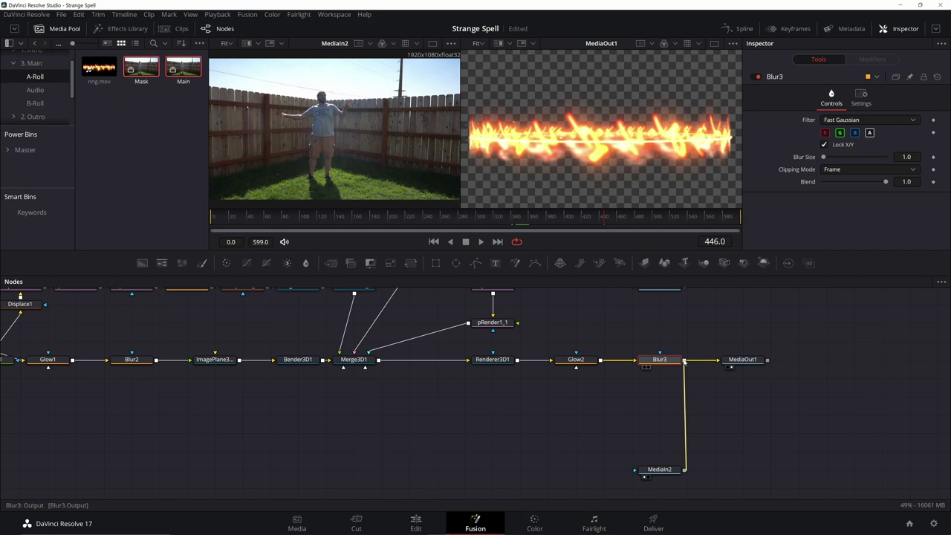
{"action": "left_click_drag", "start_coordinate": [739, 470], "coordinate": [729, 363]}
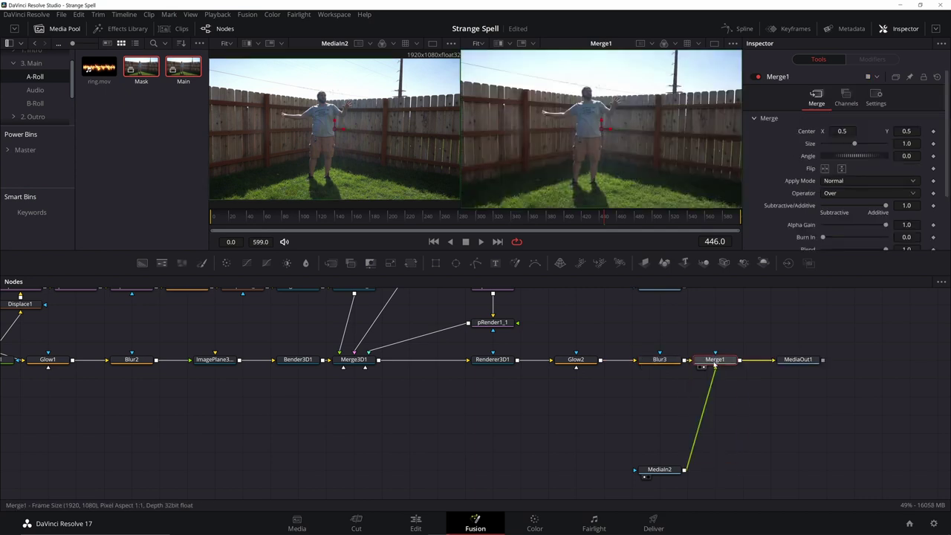
Swap Merge1's inputs so the fire ring lies over the Main footage and connect an ImagePlane3D to MediaIn1
{"action": "key", "text": "ctrl+t"}
{"action": "left_click_drag", "start_coordinate": [603, 313], "coordinate": [678, 373]}
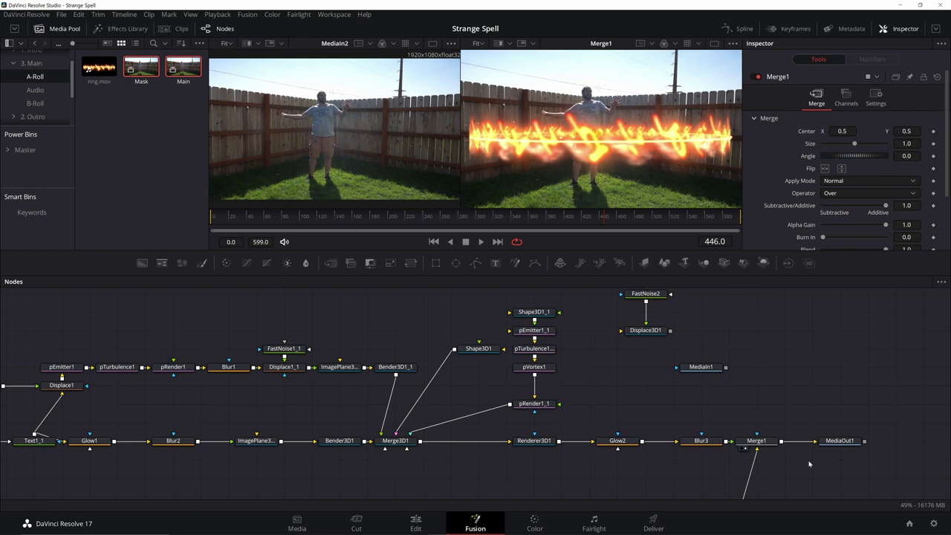
{"action": "left_click_drag", "start_coordinate": [752, 366], "coordinate": [774, 372]}
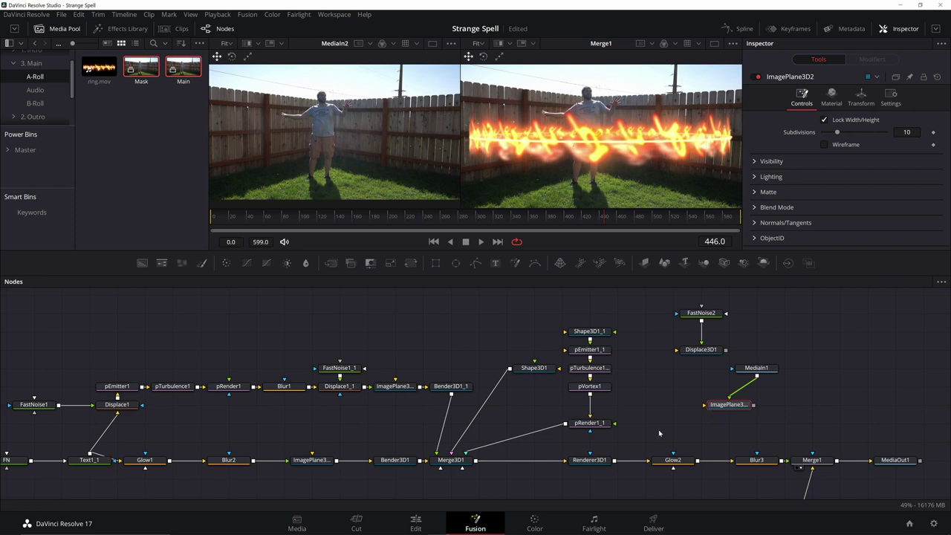
Shift Glow2, Blur3 and Renderer3D1 closer to Merge1 to make room for a node after Merge3D1
{"action": "left_click_drag", "start_coordinate": [660, 433], "coordinate": [674, 433]}
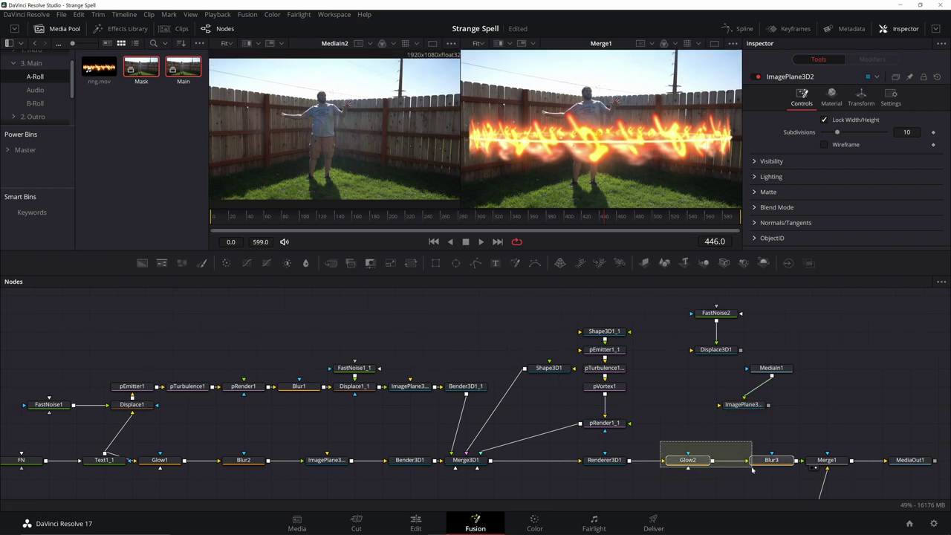
{"action": "left_click", "coordinate": [687, 460]}
{"action": "left_click_drag", "start_coordinate": [687, 460], "coordinate": [715, 459]}
{"action": "left_click_drag", "start_coordinate": [597, 459], "coordinate": [652, 460]}
{"action": "left_click_drag", "start_coordinate": [680, 410], "coordinate": [716, 396]}
Insert a Merge 3D node between Merge3D1 and Renderer3D1 and connect ImagePlane3D2's output to it
{"action": "left_click", "coordinate": [717, 396]}
{"action": "key", "text": "shift+space"}
{"action": "type", "text": "mrg"}
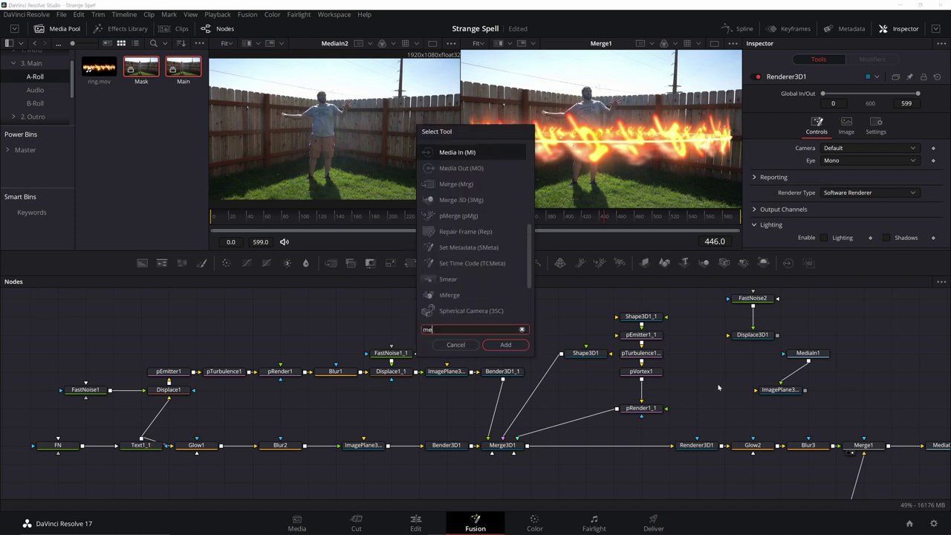
{"action": "key", "text": "Down"}
{"action": "key", "text": "Return"}
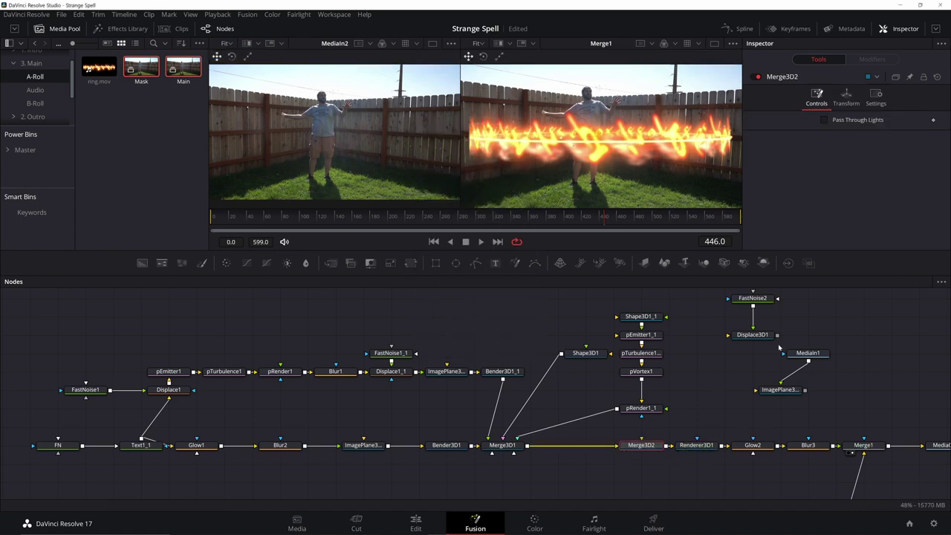
{"action": "left_click_drag", "start_coordinate": [804, 389], "coordinate": [641, 448]}
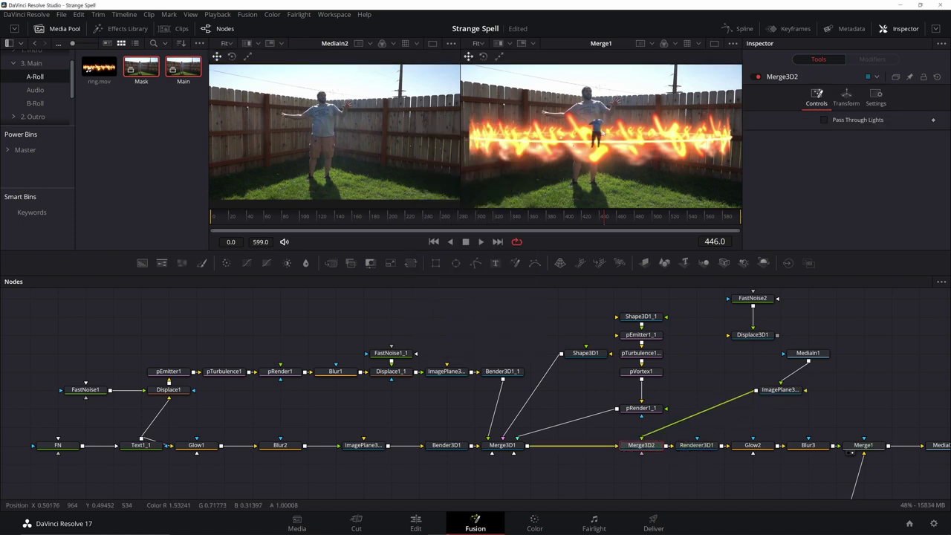
View Merge3D2 in the second viewer and examine where the masked person stands relative to the ring
{"action": "left_click_drag", "start_coordinate": [602, 131], "coordinate": [624, 140]}
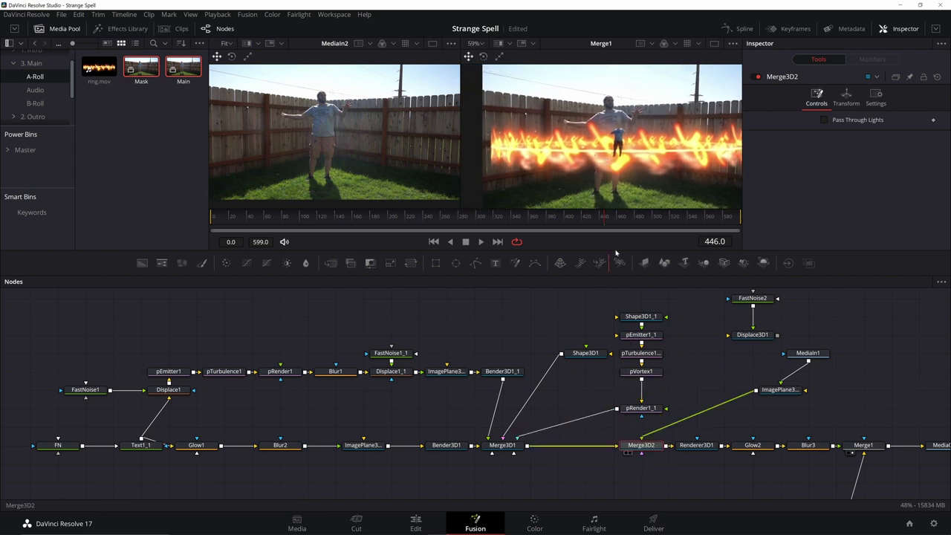
{"action": "key", "text": "2"}
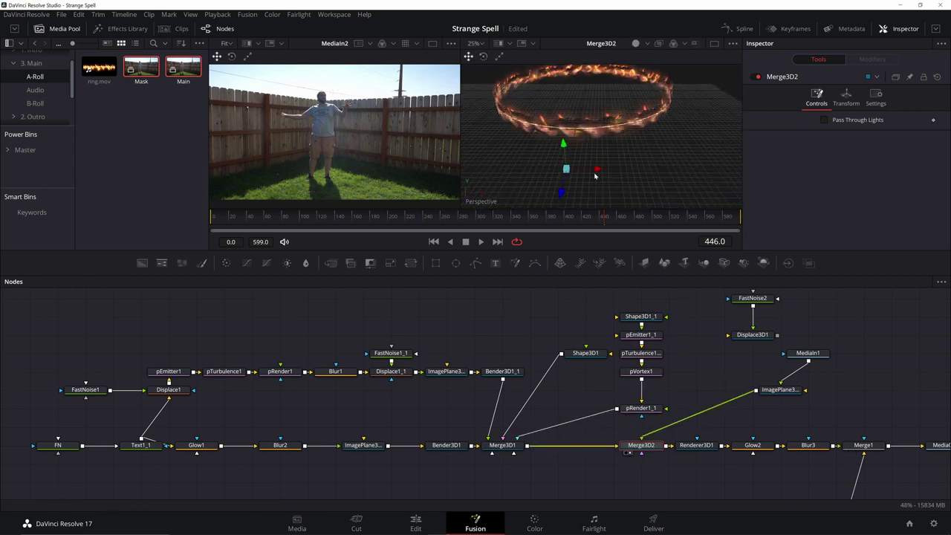
{"action": "scroll", "coordinate": [579, 147], "scroll_direction": "up", "scroll_amount": 5}
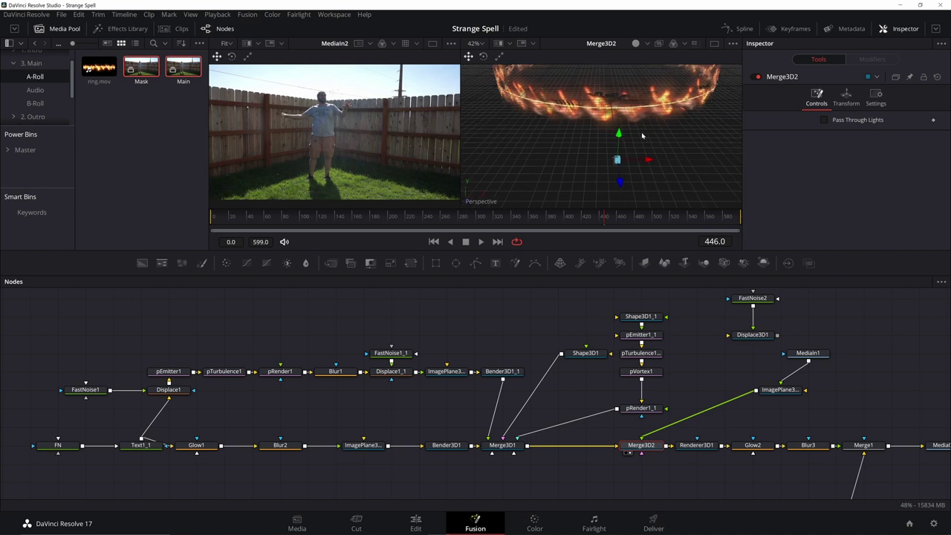
{"action": "scroll", "coordinate": [622, 166], "scroll_direction": "up", "scroll_amount": 4}
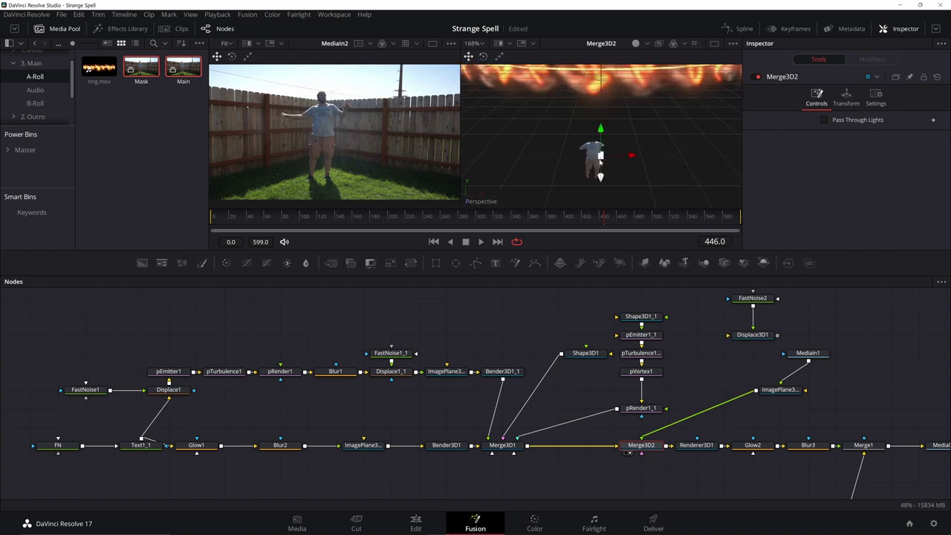
{"action": "scroll", "coordinate": [600, 176], "scroll_direction": "down", "scroll_amount": 5}
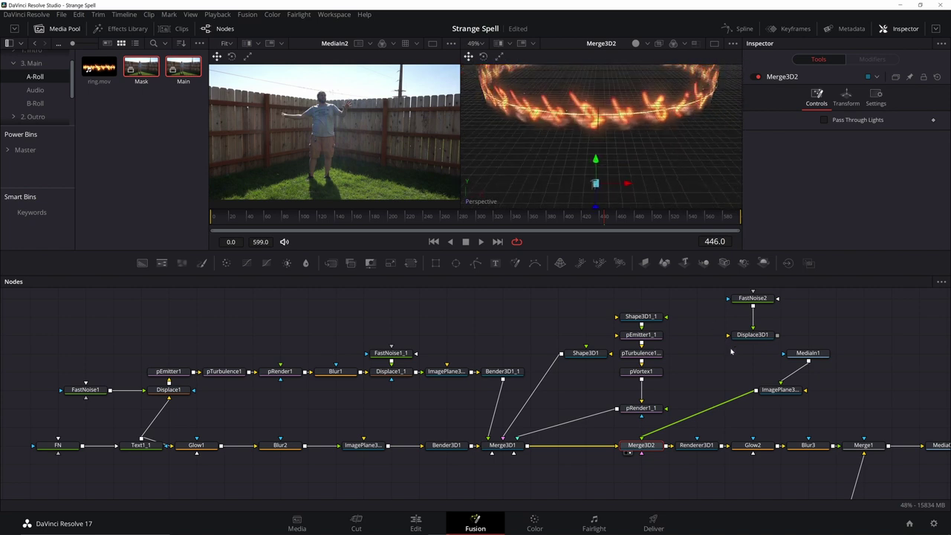
Show Merge1 in the second viewer and set ImagePlane3D2's Z translation to 1.3 to align the masked person
{"action": "left_click_drag", "start_coordinate": [732, 420], "coordinate": [580, 343]}
{"action": "left_click_drag", "start_coordinate": [711, 367], "coordinate": [639, 161]}
{"action": "left_click_drag", "start_coordinate": [624, 341], "coordinate": [647, 385]}
{"action": "left_click", "coordinate": [640, 377]}
{"action": "left_click", "coordinate": [861, 96]}
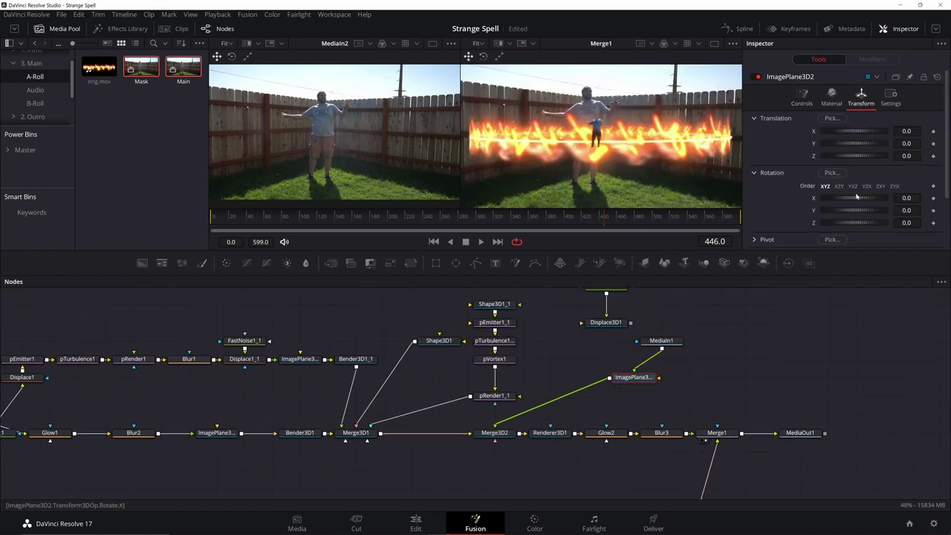
{"action": "left_click_drag", "start_coordinate": [862, 160], "coordinate": [872, 160]}
{"action": "scroll", "coordinate": [590, 104], "scroll_direction": "up", "scroll_amount": 5}
{"action": "left_click_drag", "start_coordinate": [630, 88], "coordinate": [626, 111]}
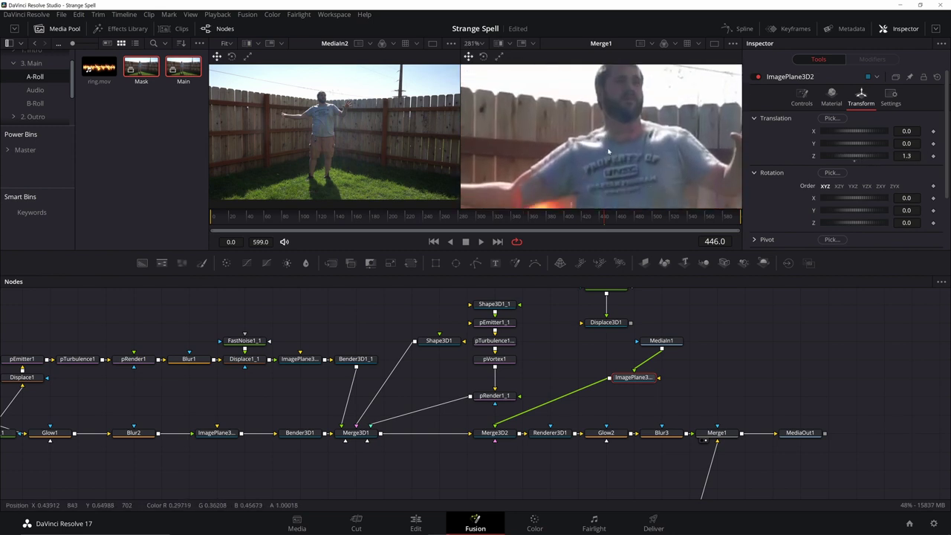
Disable the Glow2 and Blur3 nodes to see the alignment of the masked person clearly
{"action": "left_click", "coordinate": [610, 433]}
{"action": "left_click", "coordinate": [757, 76]}
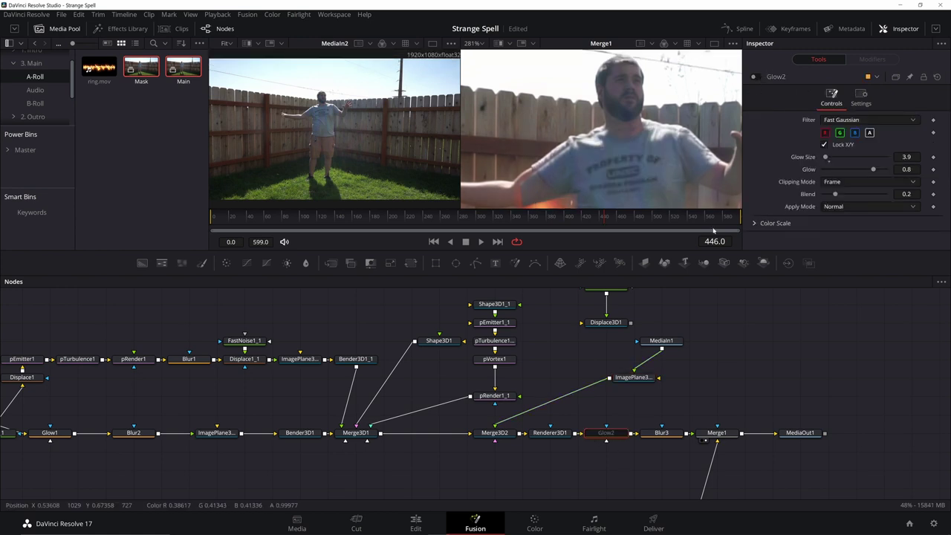
{"action": "left_click", "coordinate": [661, 432]}
{"action": "left_click_drag", "start_coordinate": [697, 413], "coordinate": [706, 433]}
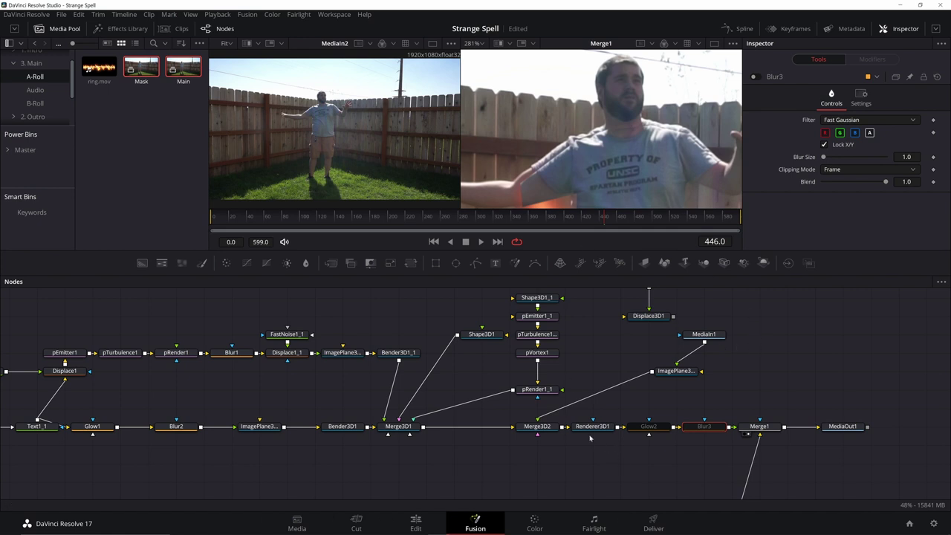
Refine ImagePlane3D2's Z translation to 1.32 and check the person's arms and body against the footage
{"action": "scroll", "coordinate": [736, 400], "scroll_direction": "up", "scroll_amount": 1}
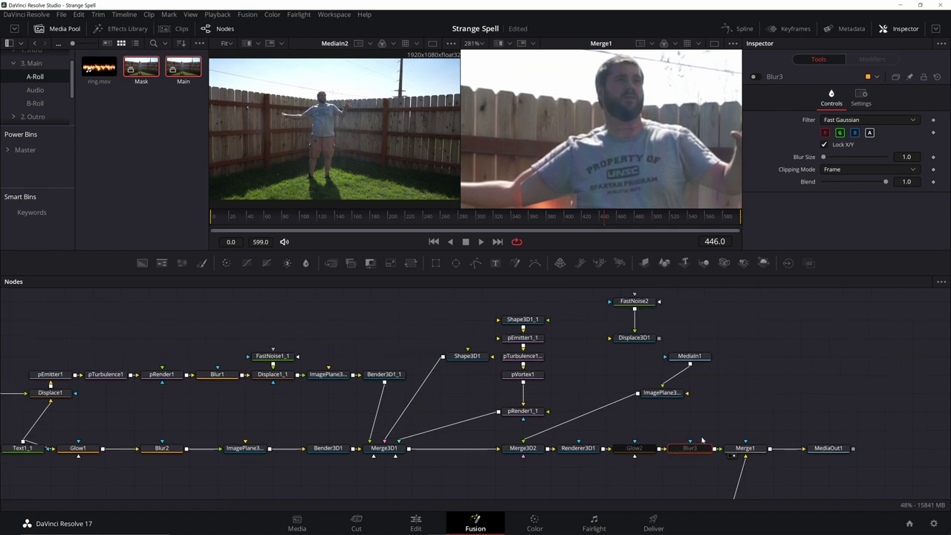
{"action": "left_click_drag", "start_coordinate": [677, 441], "coordinate": [641, 441]}
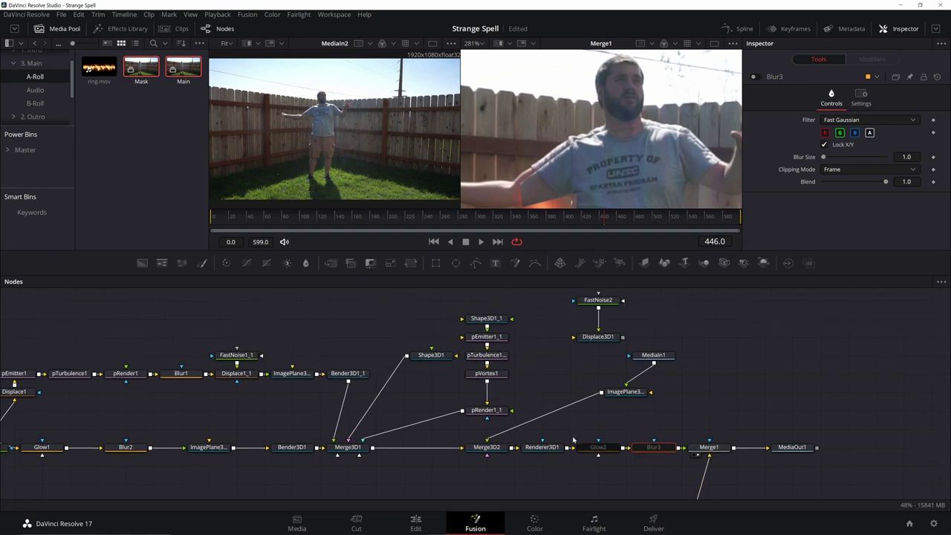
{"action": "left_click", "coordinate": [624, 391]}
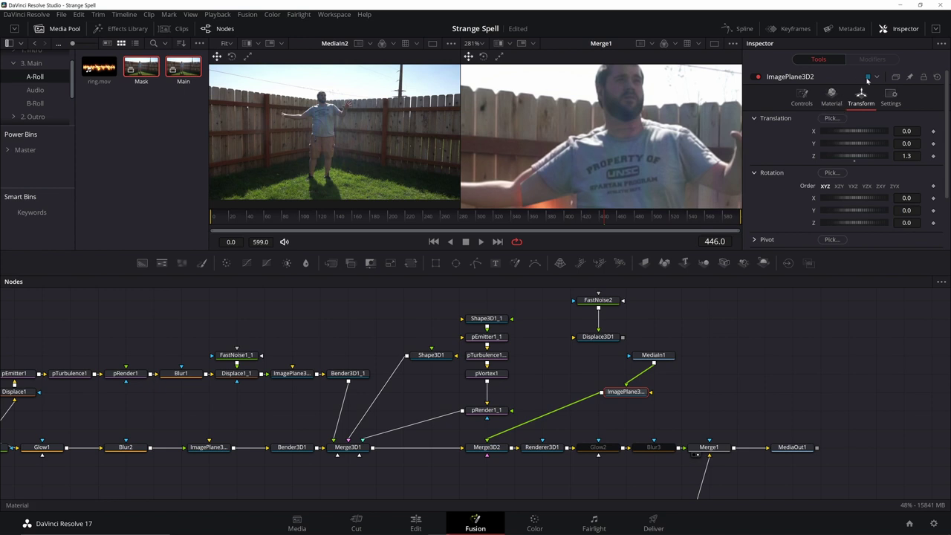
{"action": "left_click_drag", "start_coordinate": [910, 156], "coordinate": [914, 156]}
{"action": "left_click_drag", "start_coordinate": [735, 351], "coordinate": [813, 335]}
{"action": "left_click_drag", "start_coordinate": [569, 173], "coordinate": [594, 122]}
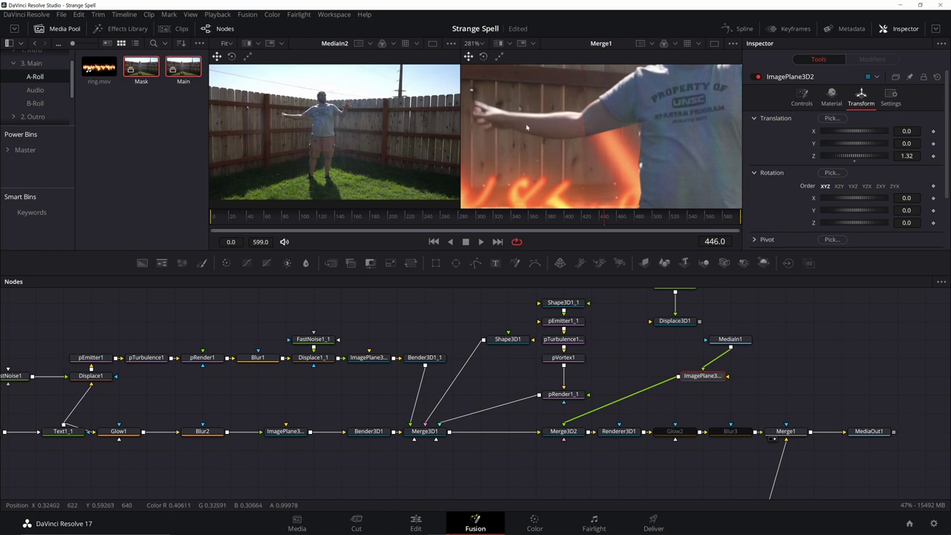
{"action": "left_click_drag", "start_coordinate": [615, 138], "coordinate": [542, 189]}
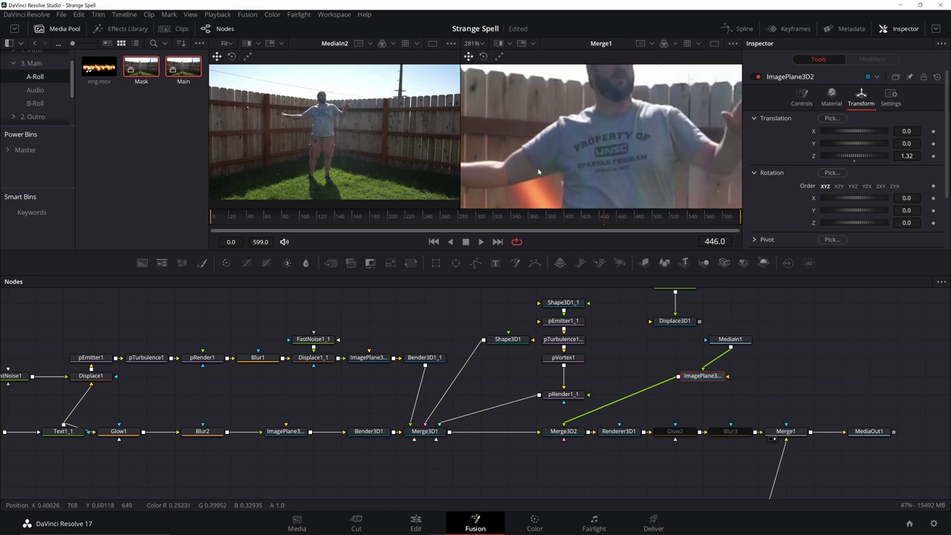
{"action": "scroll", "coordinate": [643, 160], "scroll_direction": "down", "scroll_amount": 5}
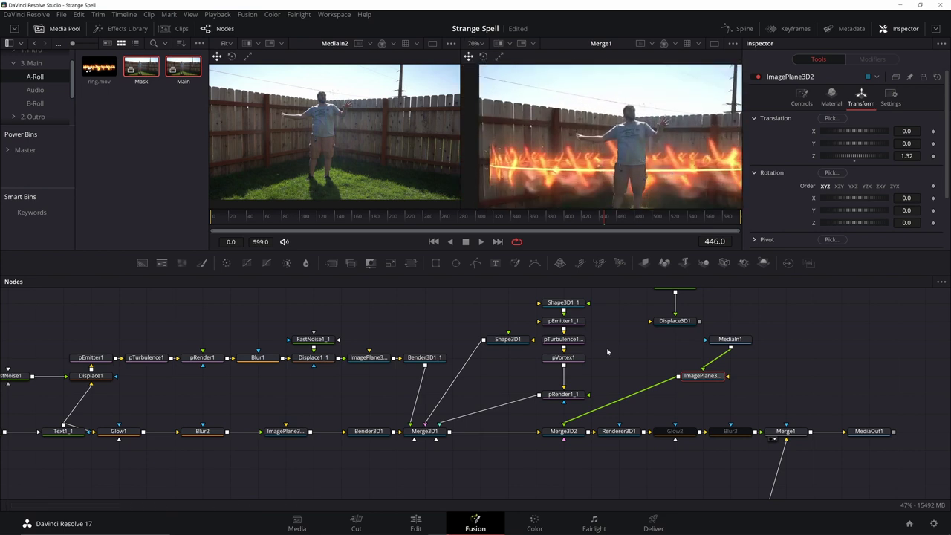
Bring the ring forward by setting Merge3D1's Z translation to -12.6
{"action": "left_click", "coordinate": [429, 433]}
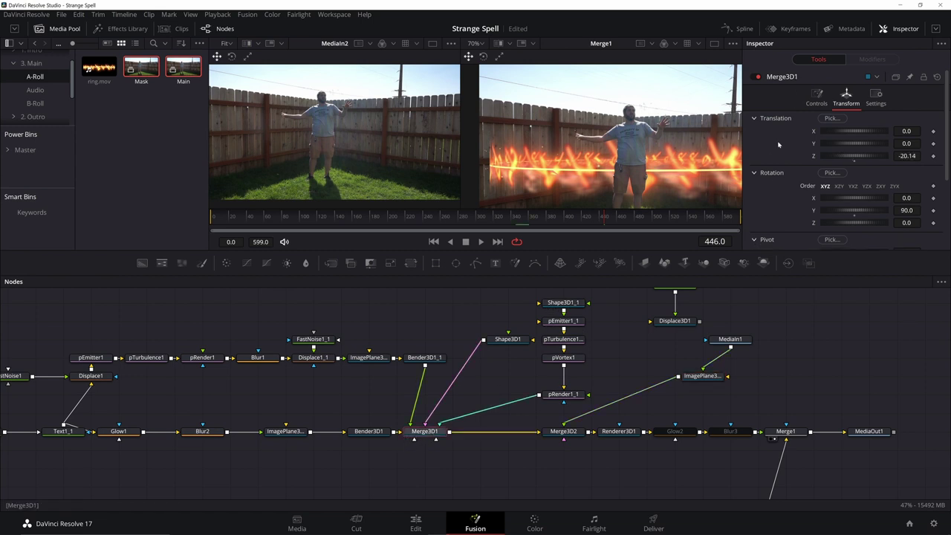
{"action": "left_click_drag", "start_coordinate": [906, 156], "coordinate": [936, 156]}
{"action": "scroll", "coordinate": [546, 152], "scroll_direction": "down", "scroll_amount": 2}
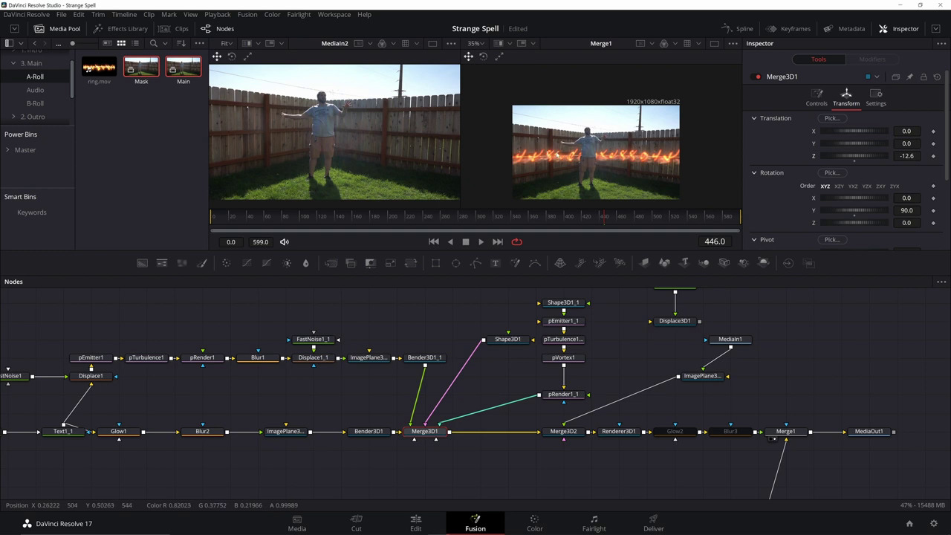
Examine Merge3D1 and Merge3D2 in the 3D viewer to compare the ring's position with the masked person
{"action": "key", "text": "2"}
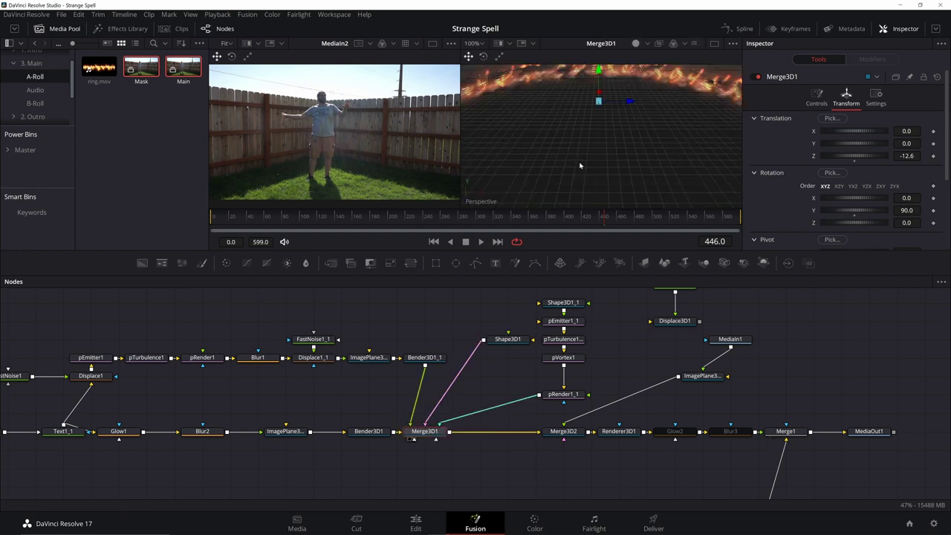
{"action": "scroll", "coordinate": [579, 165], "scroll_direction": "down", "scroll_amount": 5}
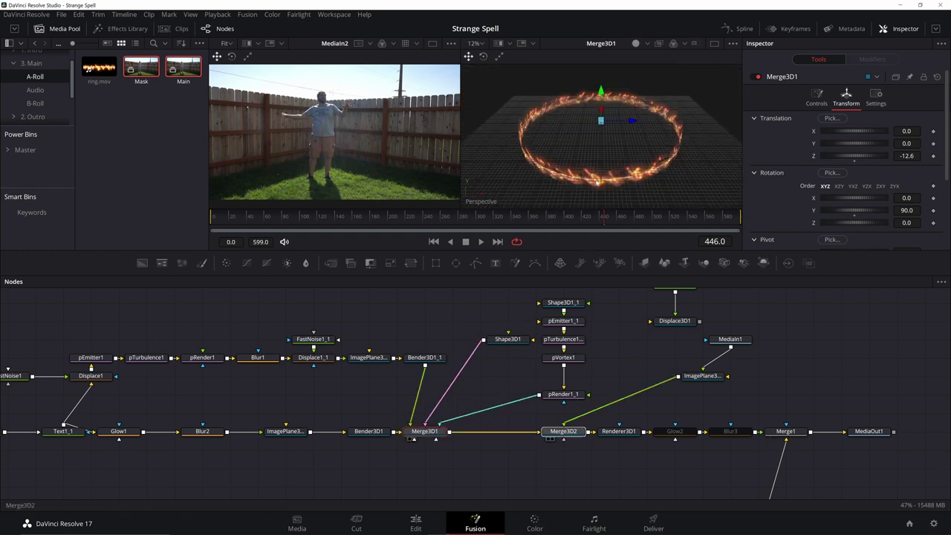
{"action": "left_click", "coordinate": [549, 438]}
{"action": "scroll", "coordinate": [602, 173], "scroll_direction": "up", "scroll_amount": 2}
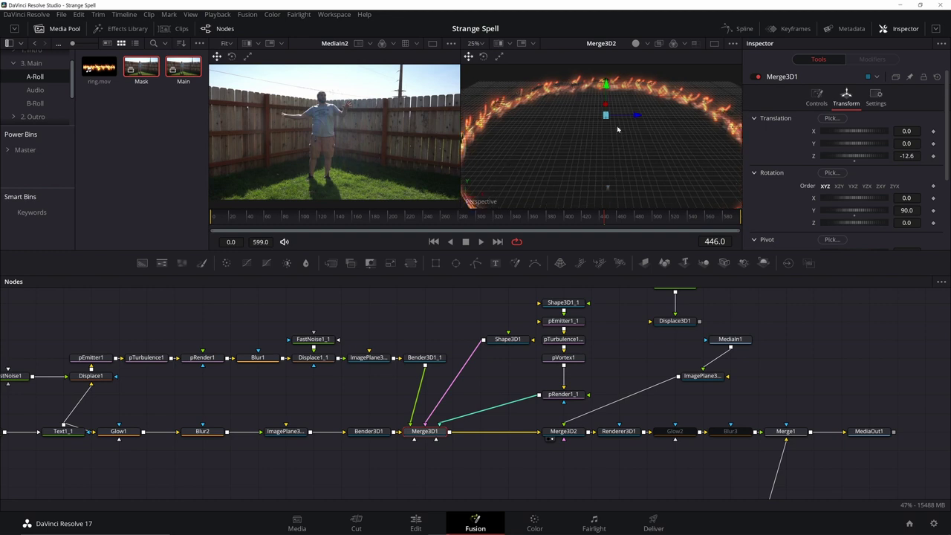
Scale the ring down in Merge3D1 and set its Z translation to -6.91 so it surrounds the person
{"action": "scroll", "coordinate": [599, 192], "scroll_direction": "down", "scroll_amount": 2}
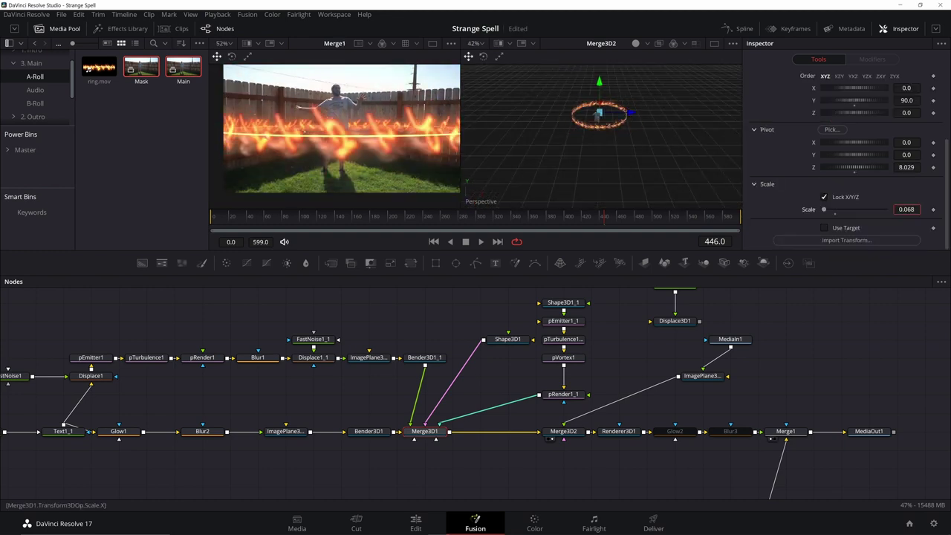
{"action": "scroll", "coordinate": [883, 163], "scroll_direction": "up", "scroll_amount": 3}
{"action": "scroll", "coordinate": [884, 163], "scroll_direction": "up", "scroll_amount": 1}
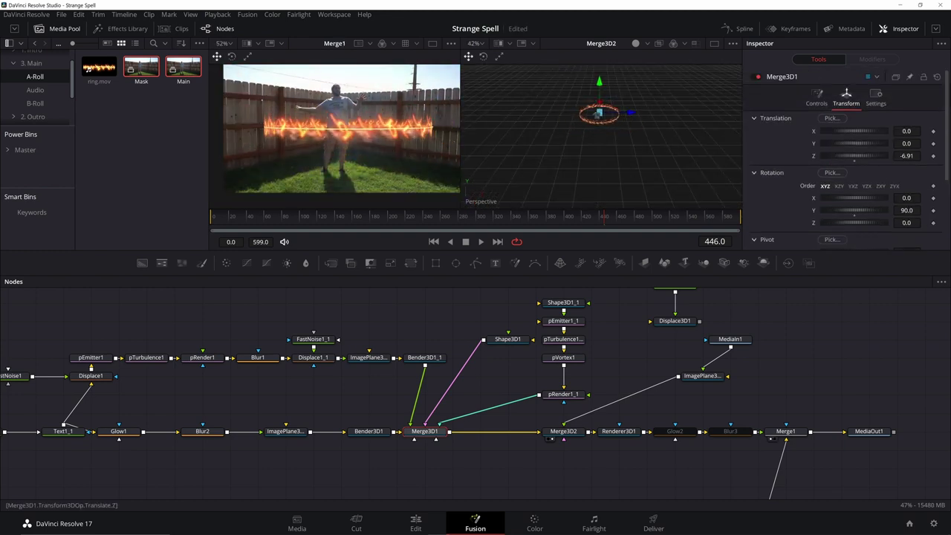
Set Merge3D1's X translation to -0.008, Y translation to -0.009 and X rotation to 1.9
{"action": "left_click_drag", "start_coordinate": [854, 144], "coordinate": [850, 143]}
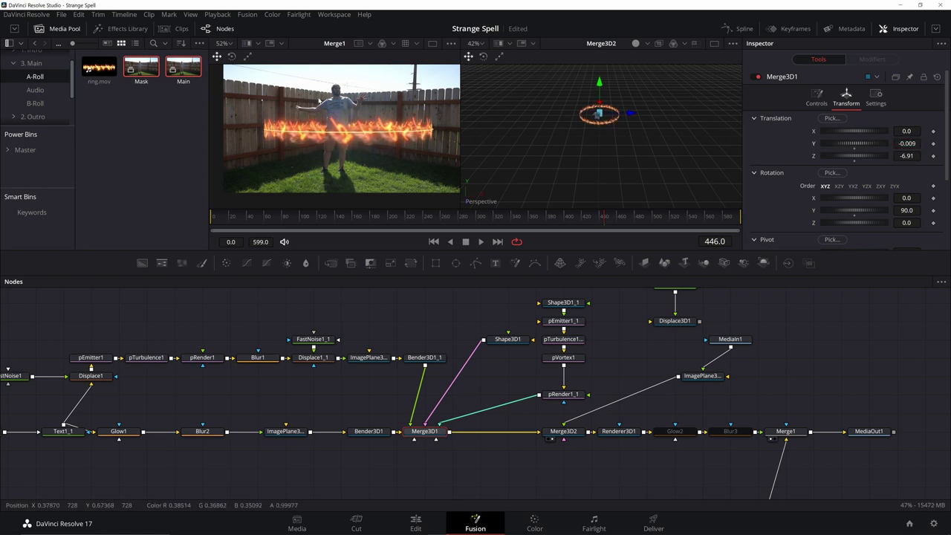
{"action": "left_click_drag", "start_coordinate": [854, 131], "coordinate": [848, 131]}
{"action": "mouse_move", "coordinate": [854, 199]}
{"action": "left_mouse_down"}
{"action": "mouse_move", "coordinate": [881, 199]}
{"action": "mouse_move", "coordinate": [857, 198]}
{"action": "left_mouse_up"}
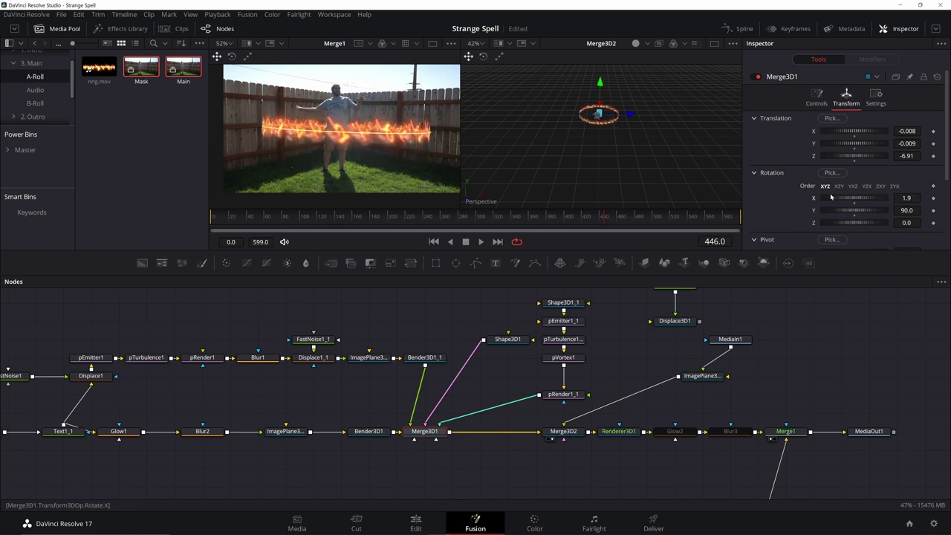
Inspect the tilted ring around the person up close in the Merge1 composite
{"action": "scroll", "coordinate": [322, 126], "scroll_direction": "up", "scroll_amount": 5}
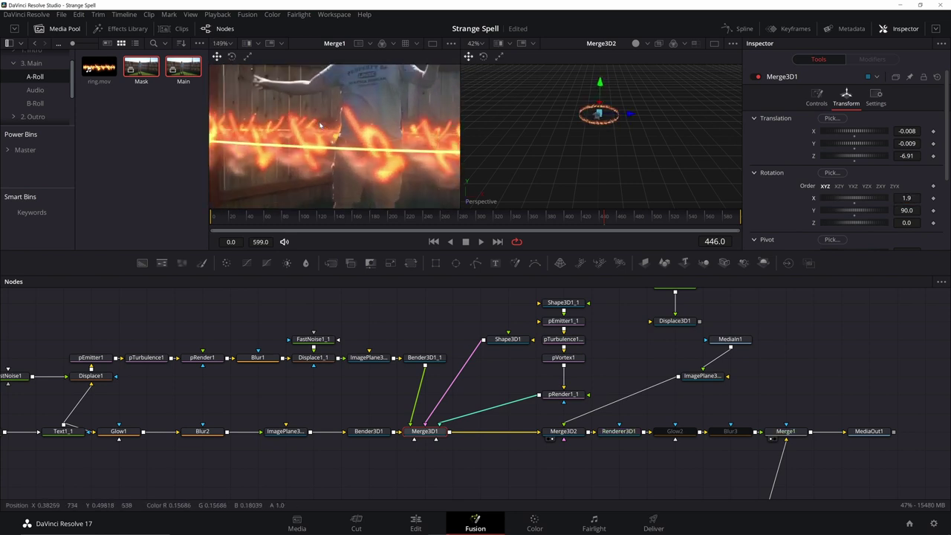
{"action": "scroll", "coordinate": [322, 126], "scroll_direction": "down", "scroll_amount": 5}
{"action": "scroll", "coordinate": [321, 126], "scroll_direction": "up", "scroll_amount": 3}
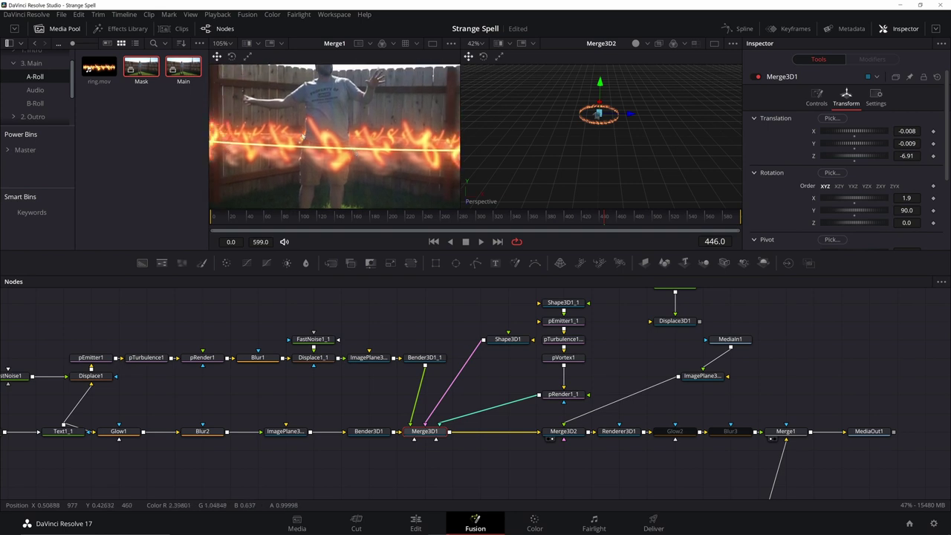
{"action": "scroll", "coordinate": [358, 151], "scroll_direction": "down", "scroll_amount": 3}
Set the Write On end of Text1_1 to 0.45 so the spell text covers only part of the ring
{"action": "left_click_drag", "start_coordinate": [777, 348], "coordinate": [729, 345]}
{"action": "scroll", "coordinate": [452, 384], "scroll_direction": "left", "scroll_amount": 8}
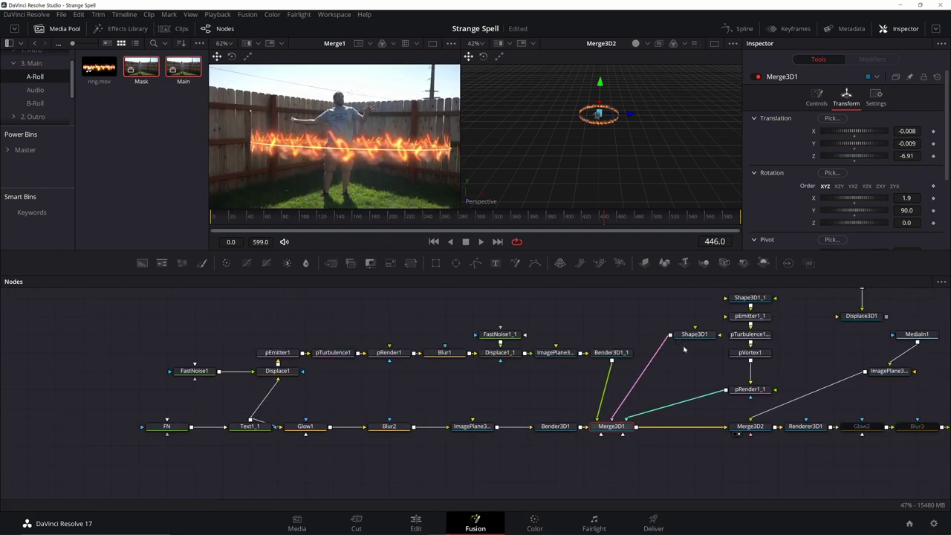
{"action": "scroll", "coordinate": [195, 444], "scroll_direction": "right", "scroll_amount": 3}
{"action": "left_click", "coordinate": [180, 431]}
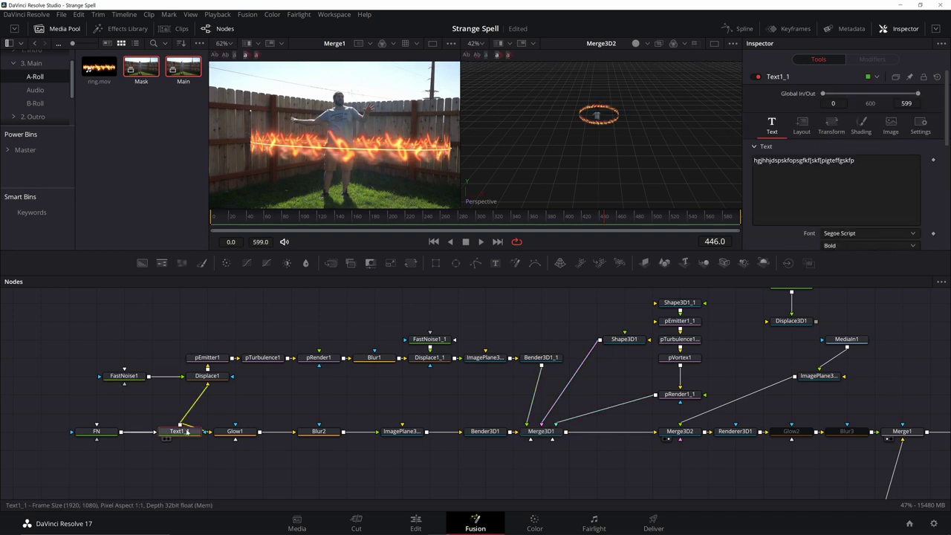
{"action": "scroll", "coordinate": [812, 208], "scroll_direction": "down", "scroll_amount": 4}
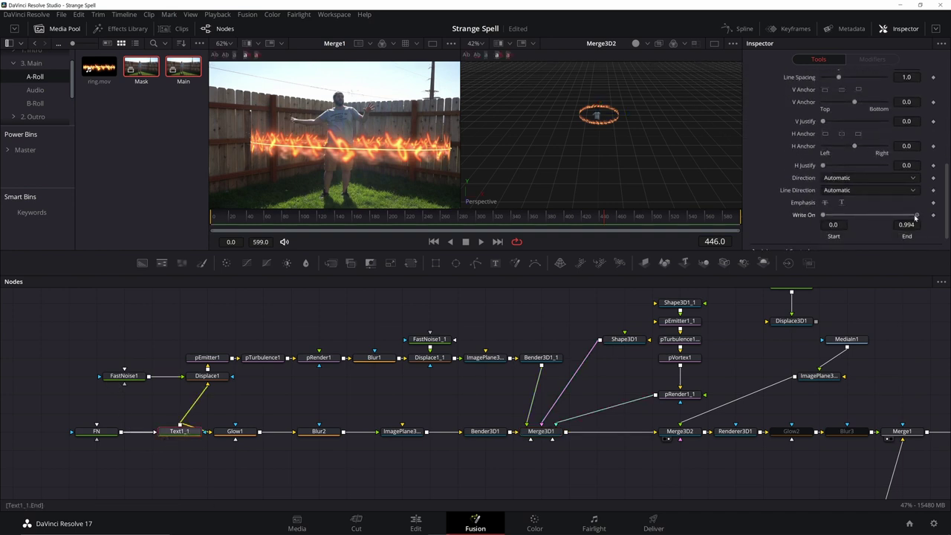
{"action": "left_click_drag", "start_coordinate": [871, 214], "coordinate": [868, 214]}
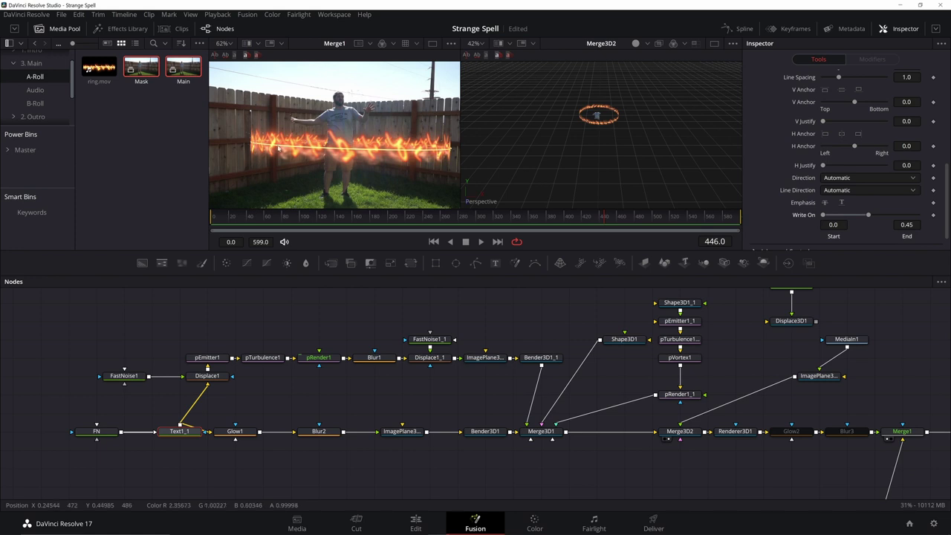
Lower the end angle of the Shape3D1 cylinder to shorten its sweep, and review the pVortex1 settings
{"action": "left_click_drag", "start_coordinate": [553, 355], "coordinate": [510, 354]}
{"action": "left_click_drag", "start_coordinate": [609, 382], "coordinate": [543, 436]}
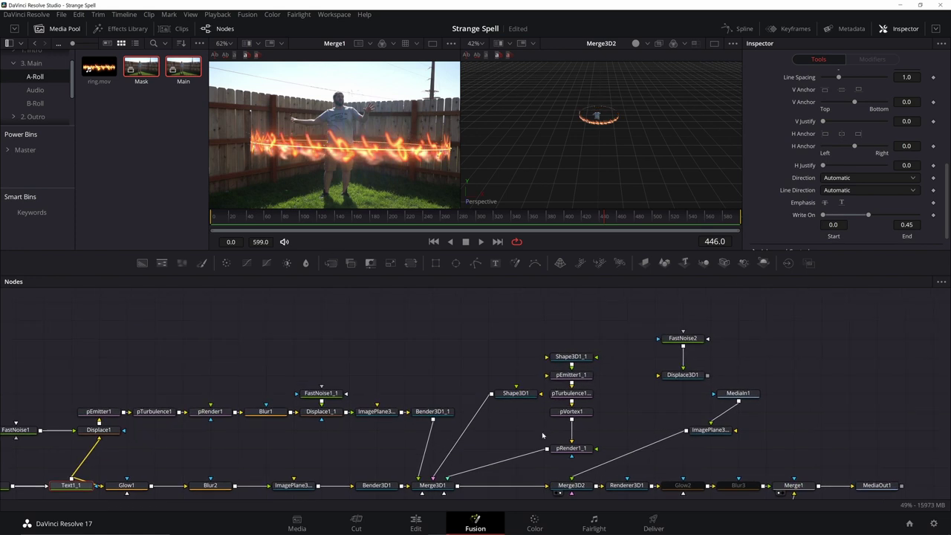
{"action": "left_click", "coordinate": [515, 393]}
{"action": "scroll", "coordinate": [827, 171], "scroll_direction": "up", "scroll_amount": 2}
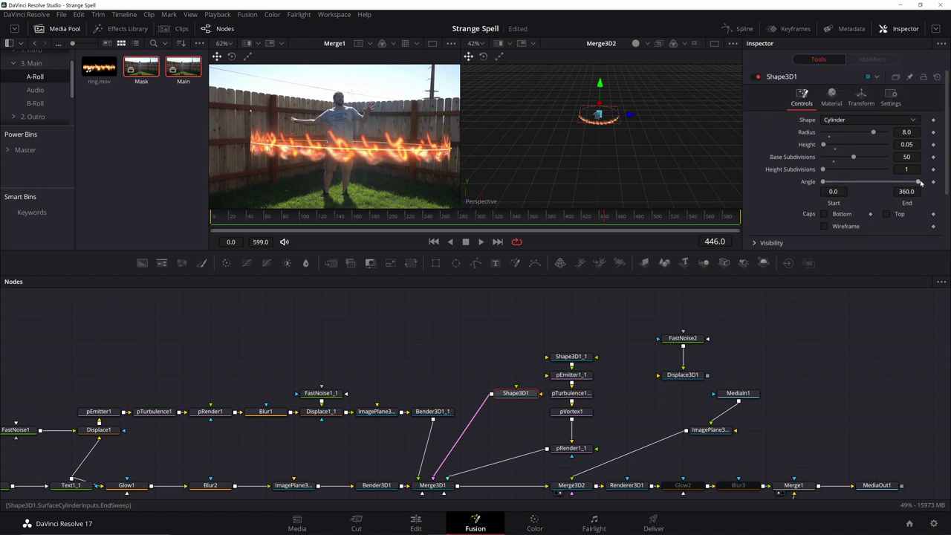
{"action": "left_click_drag", "start_coordinate": [919, 183], "coordinate": [898, 183]}
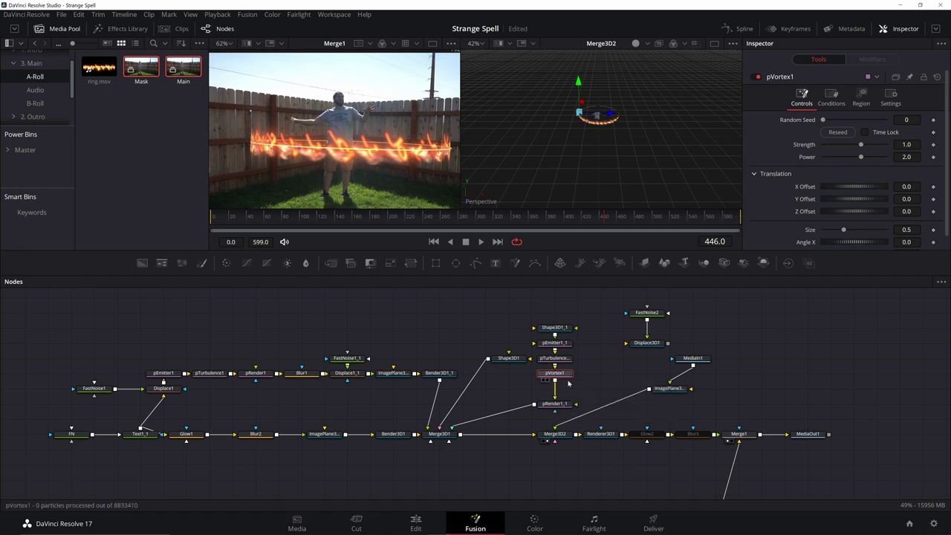
{"action": "scroll", "coordinate": [862, 197], "scroll_direction": "down", "scroll_amount": 1}
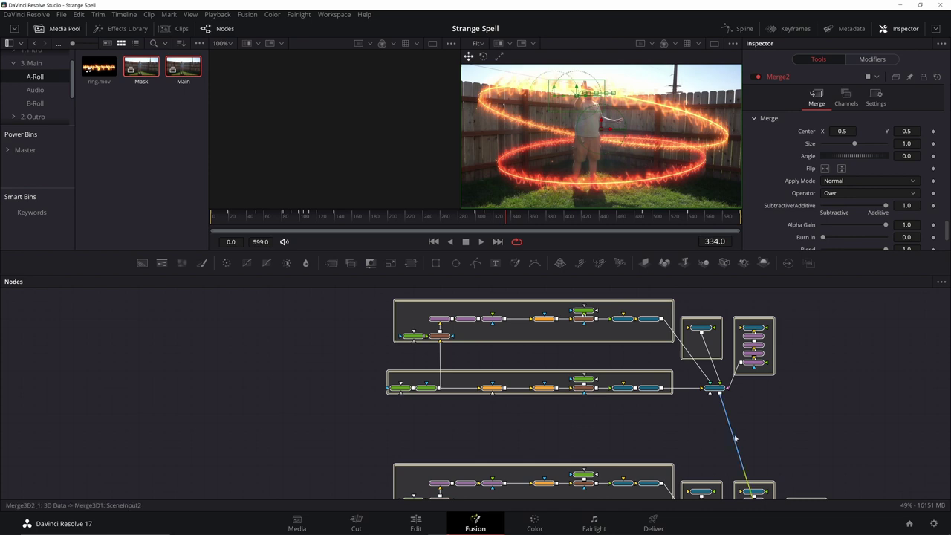
Examine the multi-ring composition's node tree, including the background footage, text flame, text symbols, ring, sparks and mask input groups
{"action": "left_click_drag", "start_coordinate": [736, 407], "coordinate": [393, 349]}
{"action": "left_click_drag", "start_coordinate": [631, 401], "coordinate": [611, 309]}
{"action": "left_click_drag", "start_coordinate": [662, 394], "coordinate": [688, 299]}
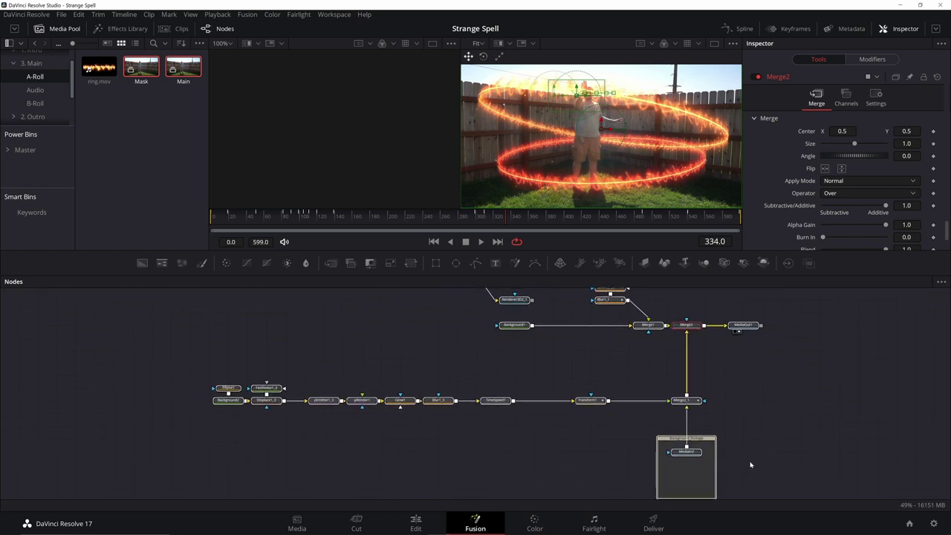
{"action": "left_click_drag", "start_coordinate": [750, 465], "coordinate": [751, 442]}
{"action": "left_click", "coordinate": [681, 430]}
{"action": "left_click_drag", "start_coordinate": [698, 381], "coordinate": [784, 480]}
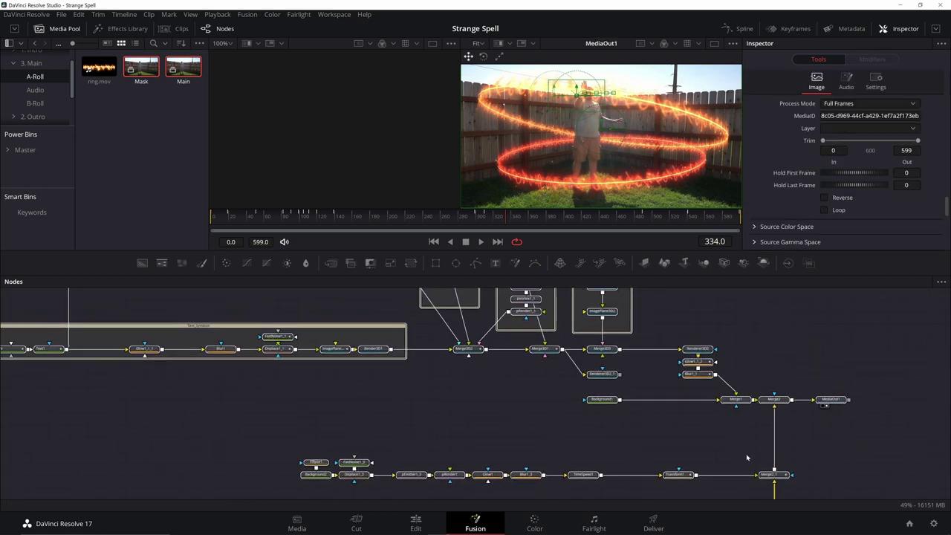
{"action": "scroll", "coordinate": [747, 458], "scroll_direction": "up", "scroll_amount": 4}
{"action": "scroll", "coordinate": [747, 458], "scroll_direction": "up", "scroll_amount": 2}
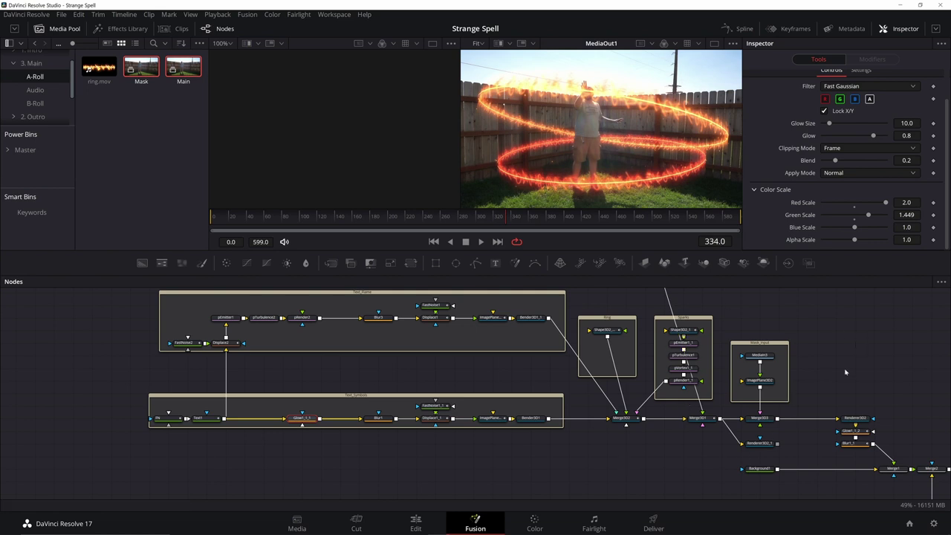
{"action": "left_click_drag", "start_coordinate": [845, 371], "coordinate": [684, 362]}
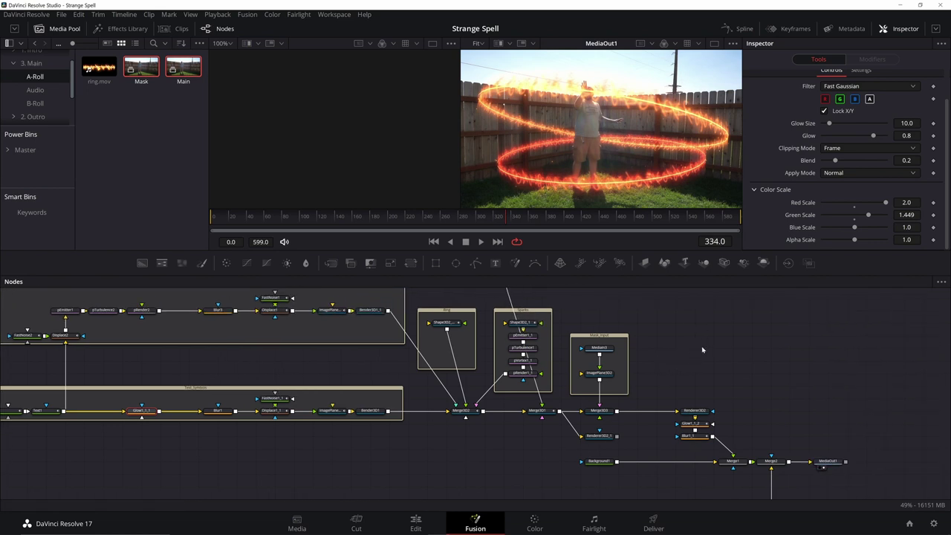